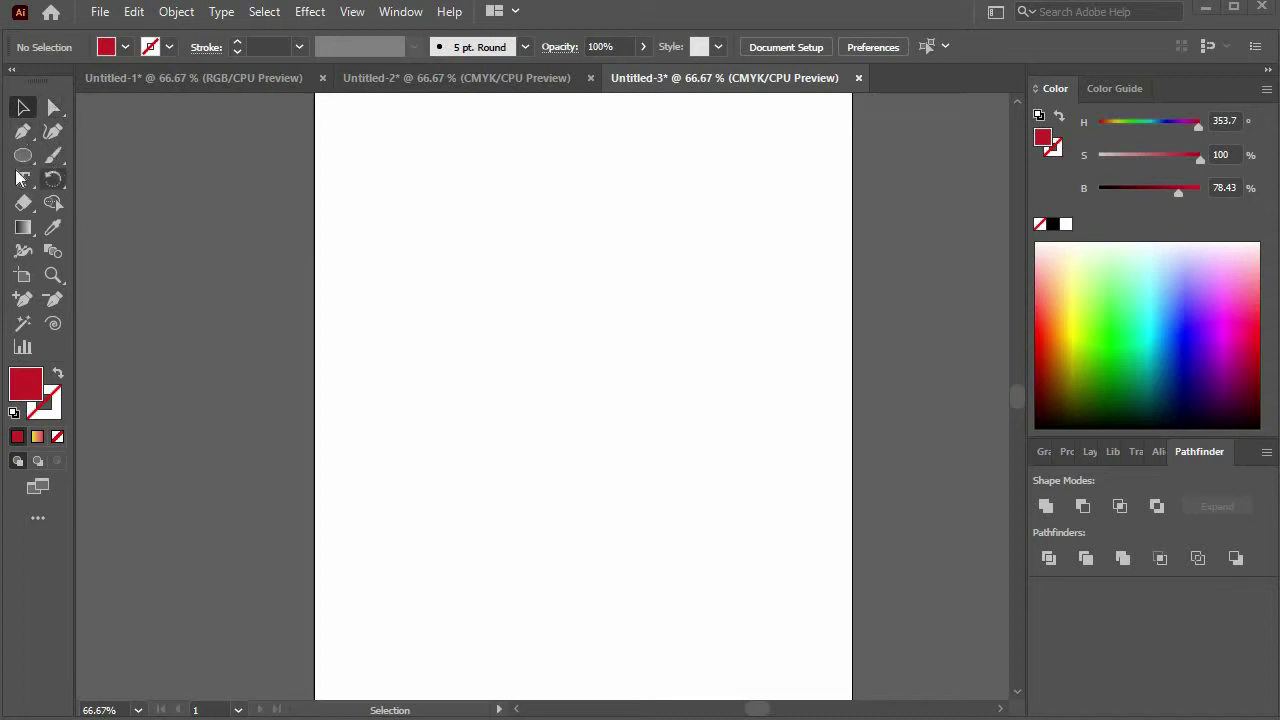
Draw an unfilled circle about 314 pt across in the upper half of the artboard with the Ellipse Tool
left_click_drag(27, 156, 56, 181)
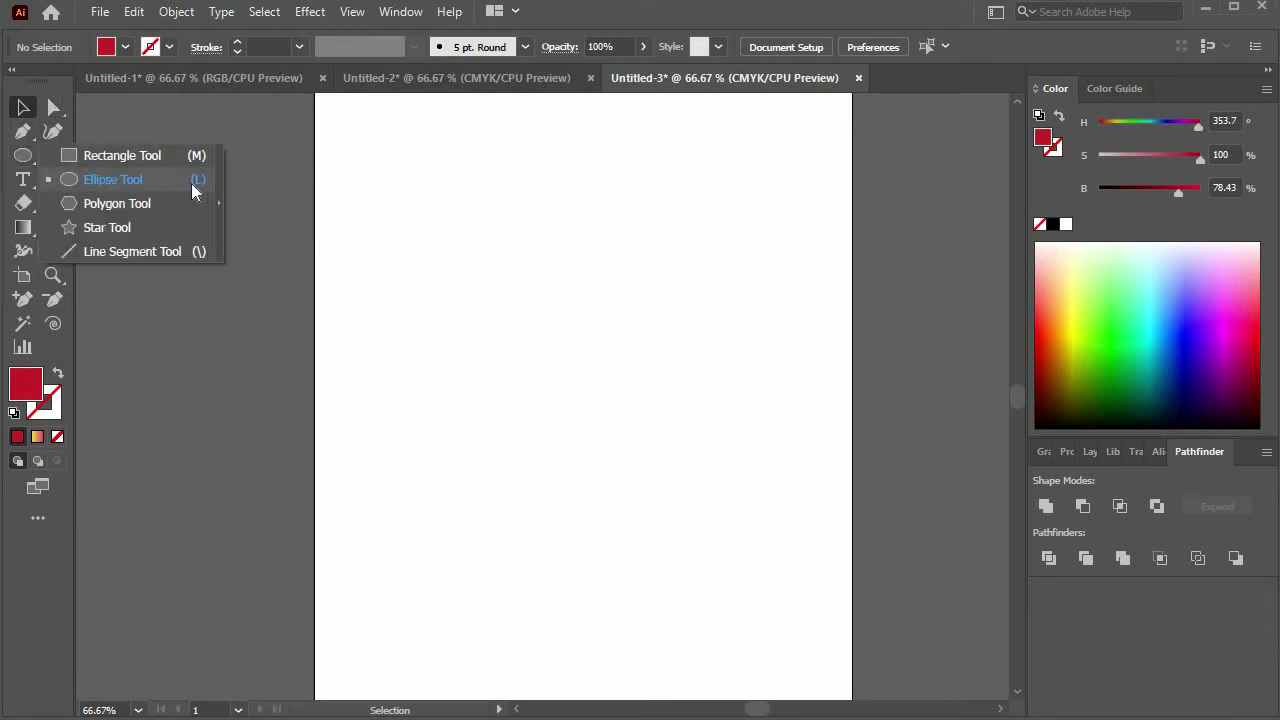
left_click(110, 180)
left_click_drag(403, 209, 660, 474)
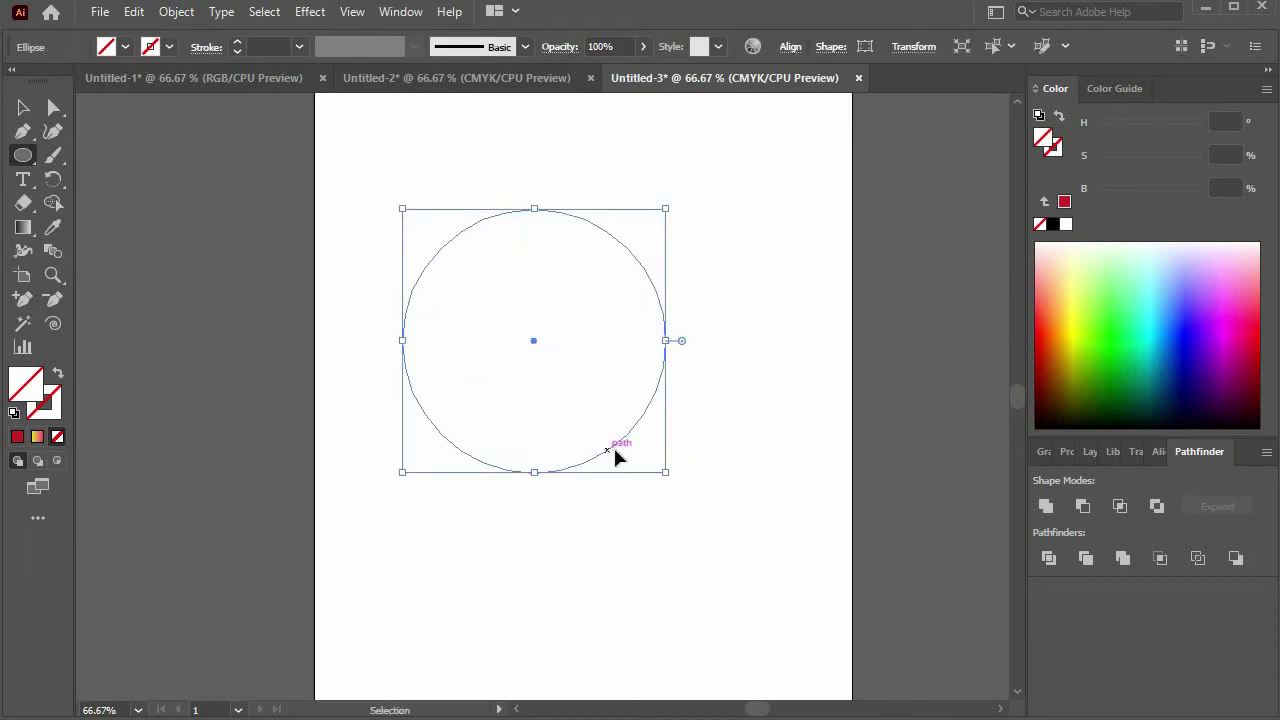
key("ctrl+z")
left_click_drag(416, 208, 675, 512)
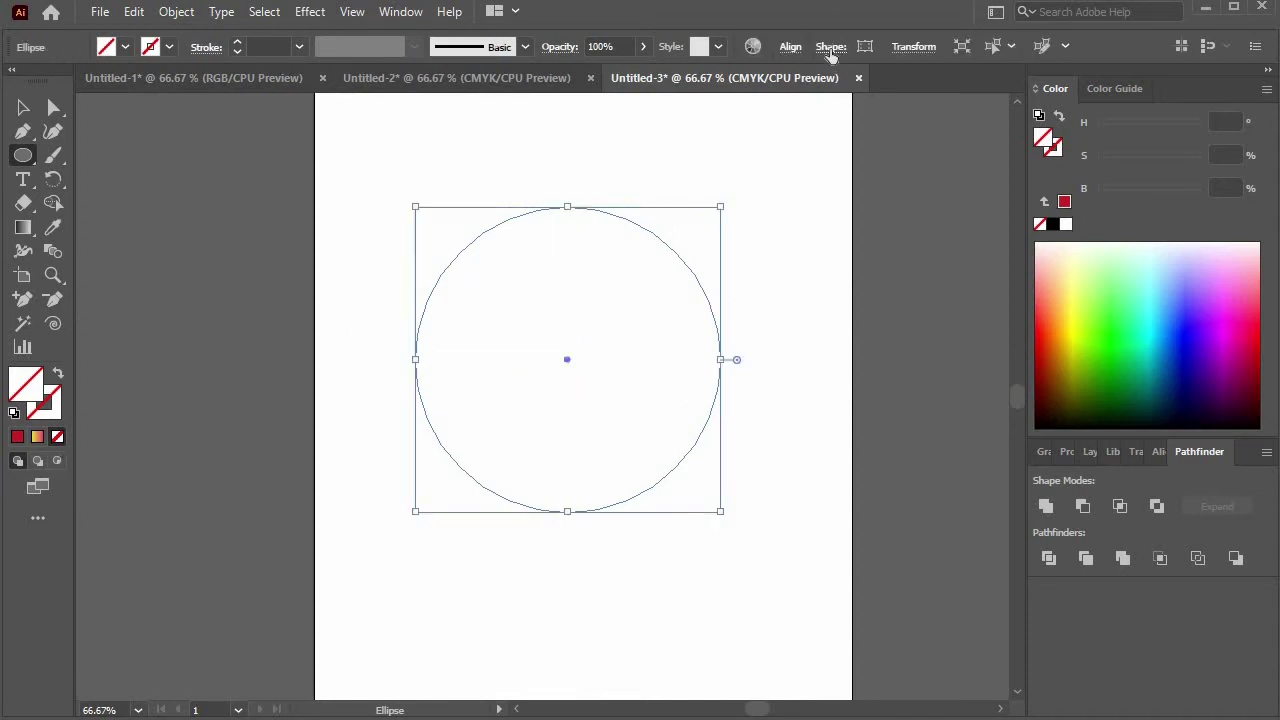
Make the circle 300 pt wide with a black fill at 51% opacity
left_click(831, 47)
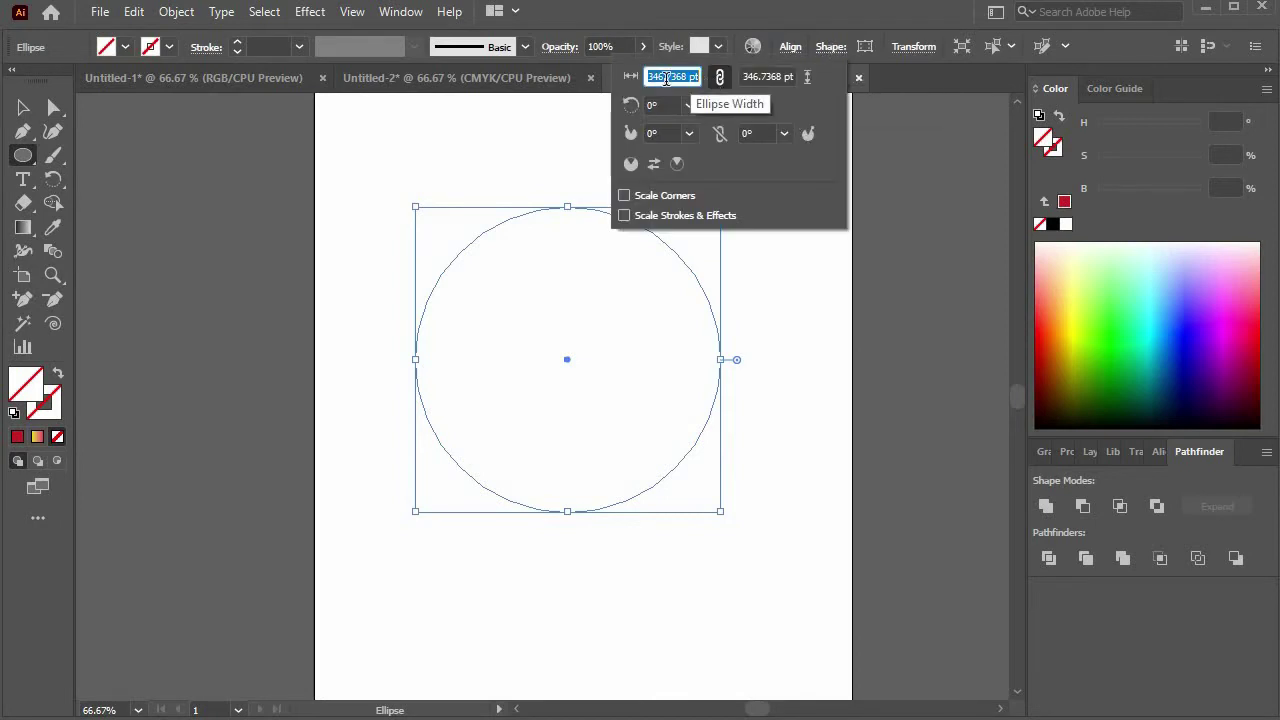
type("300")
key("Return")
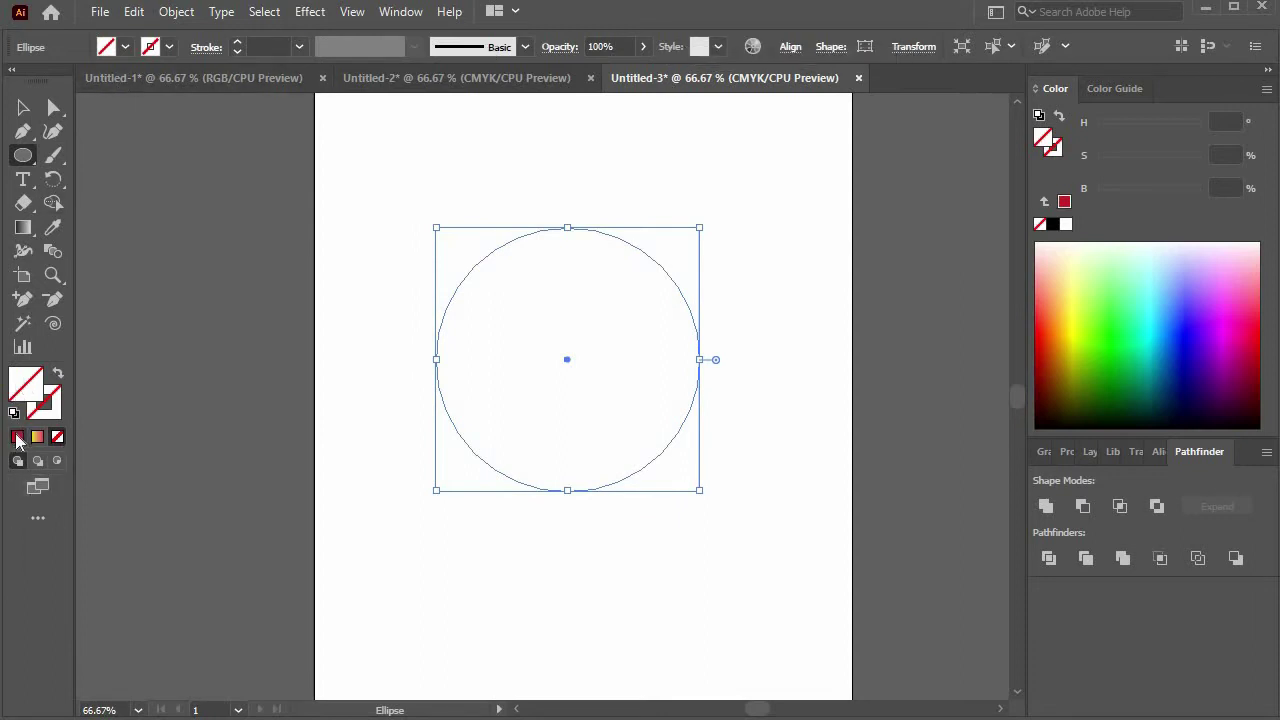
left_click(1257, 424)
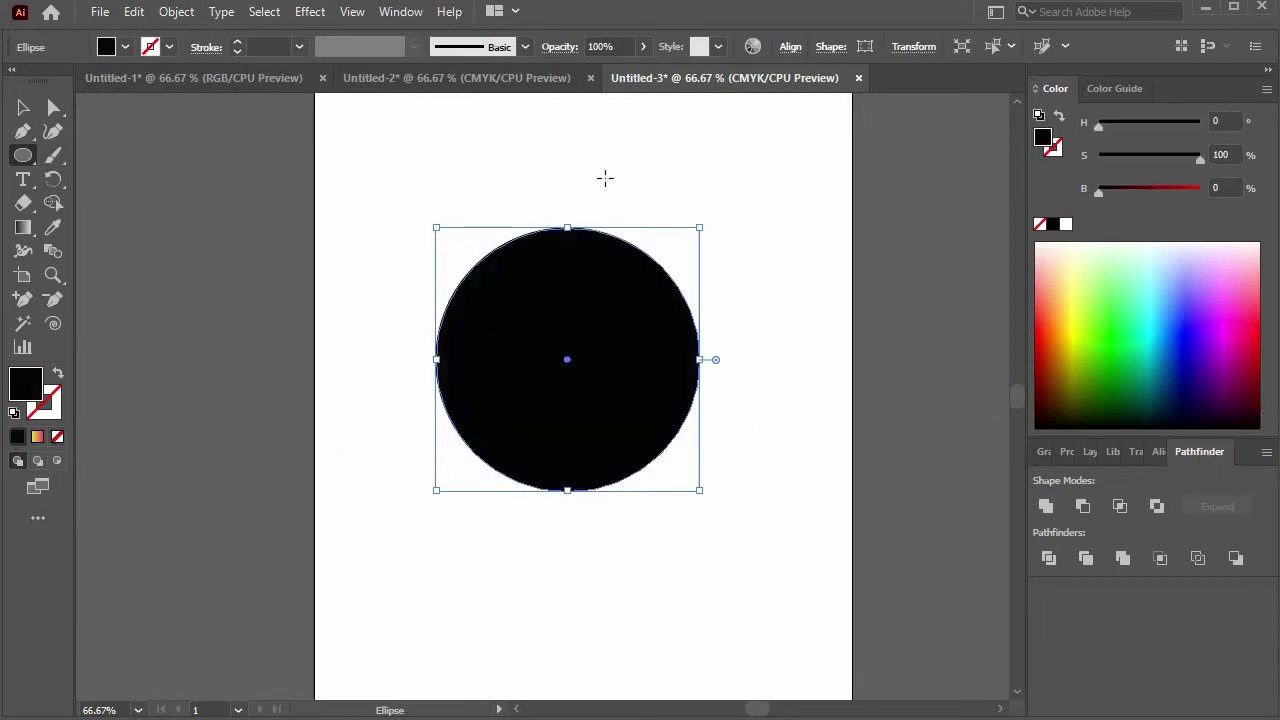
left_click(643, 48)
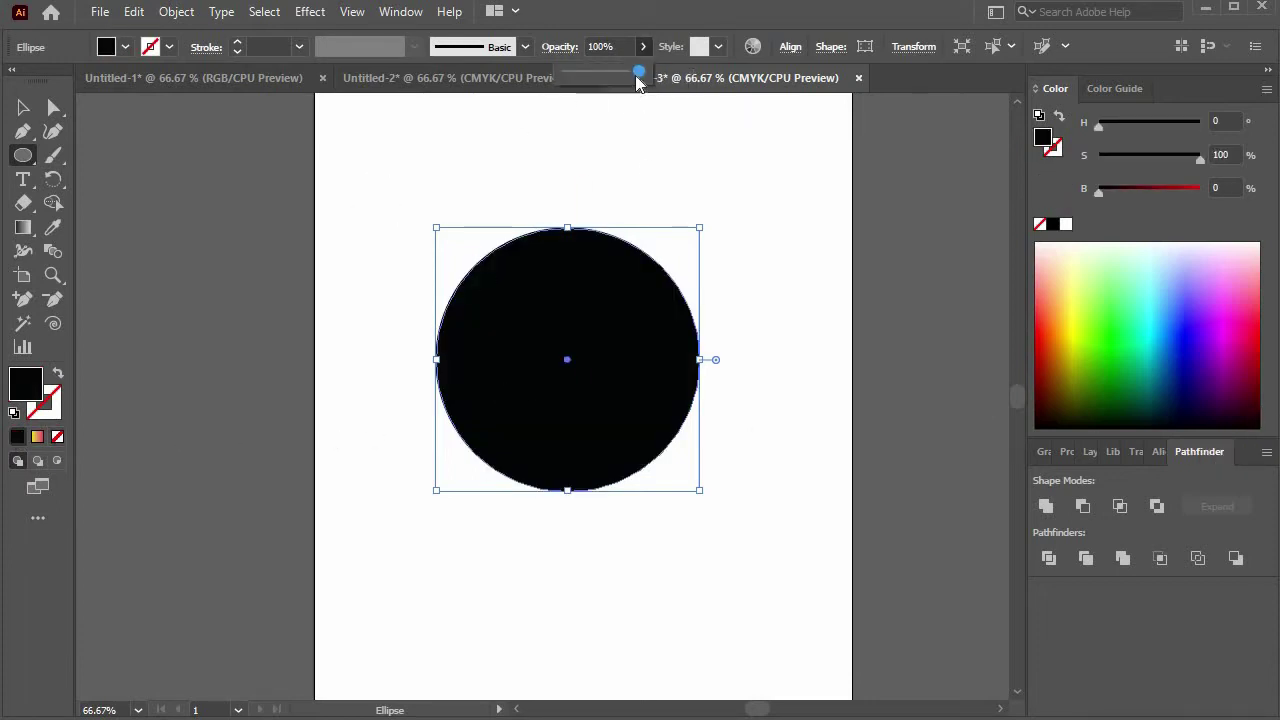
left_click_drag(638, 73, 603, 71)
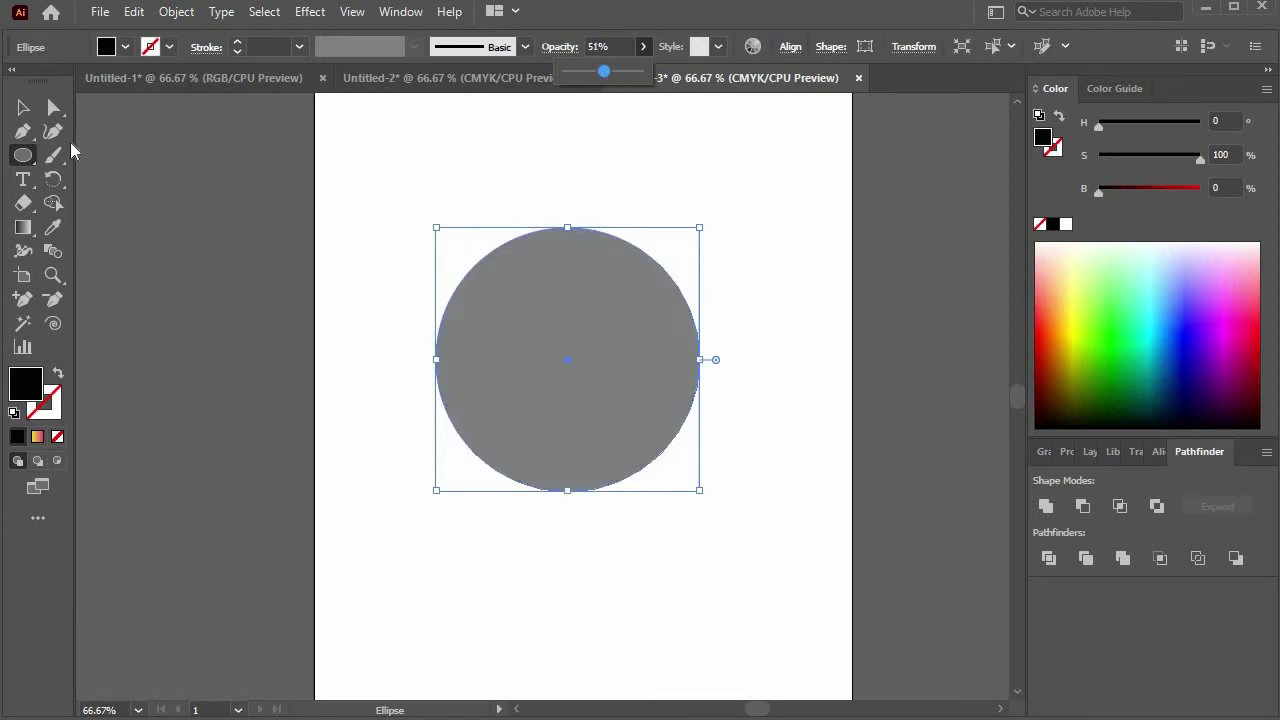
left_click(23, 107)
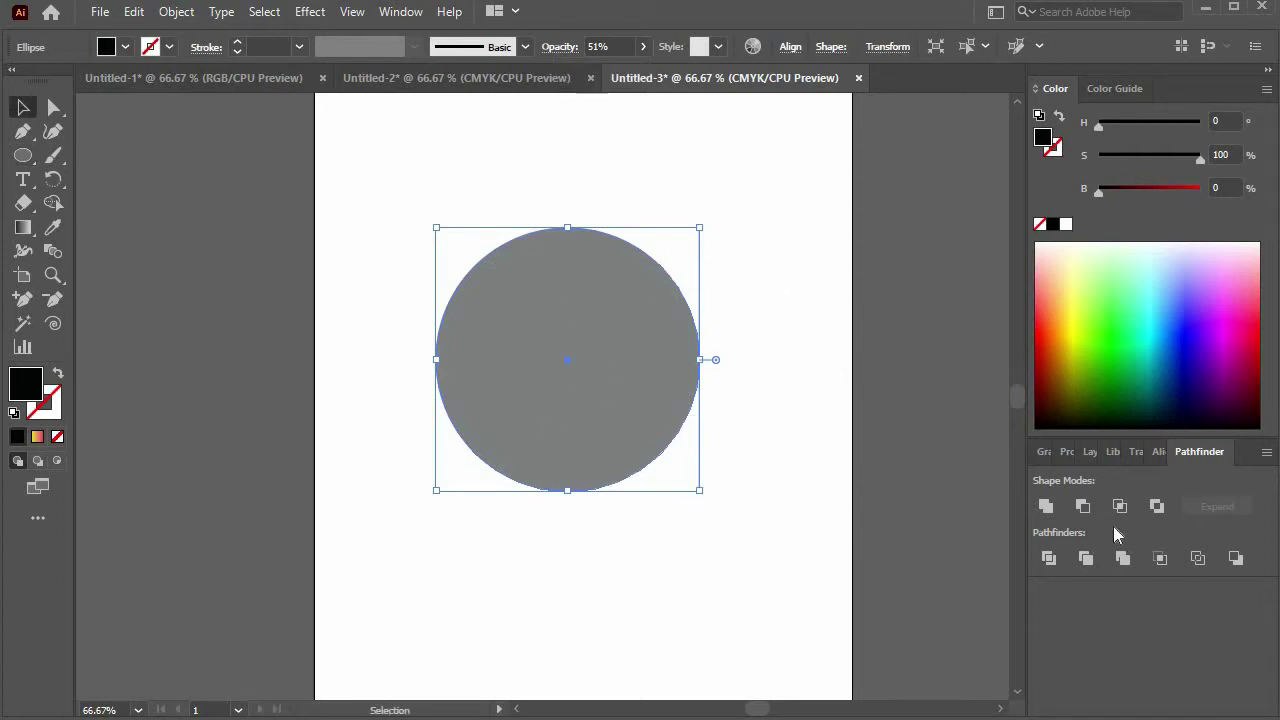
Centre the circle horizontally and vertically on the artboard with the Align panel
left_click(1155, 452)
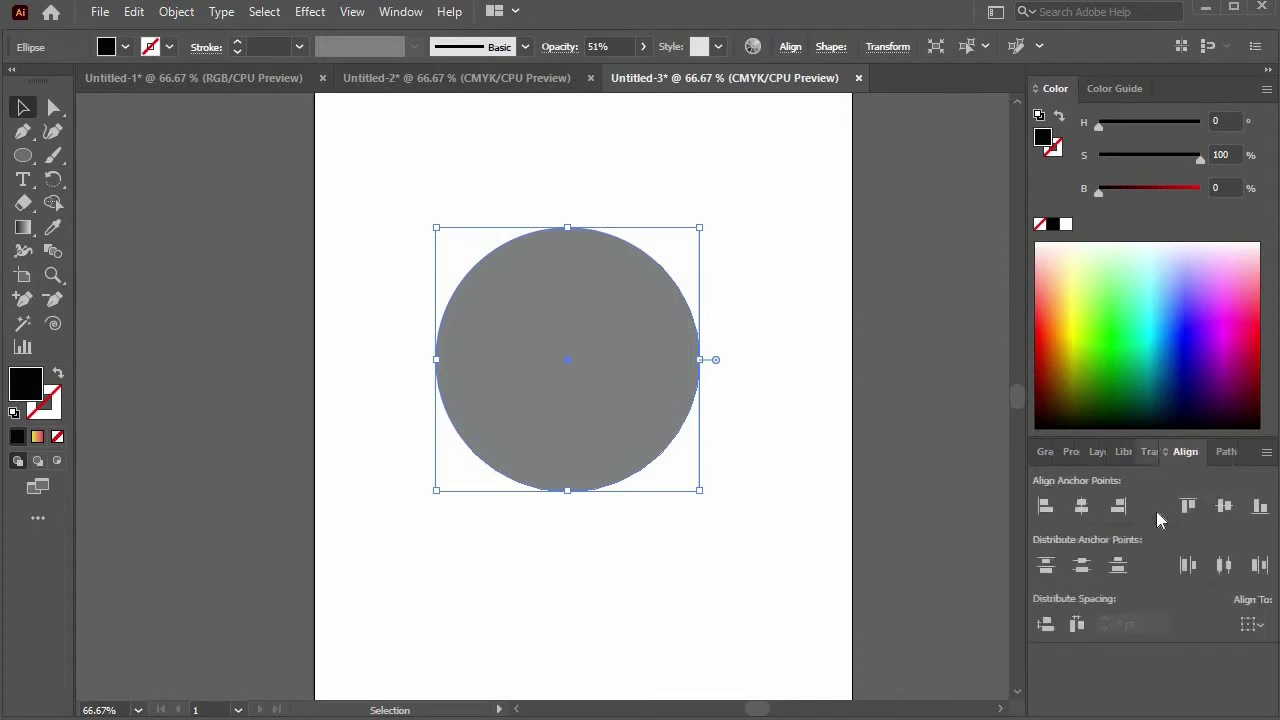
left_click(1082, 507)
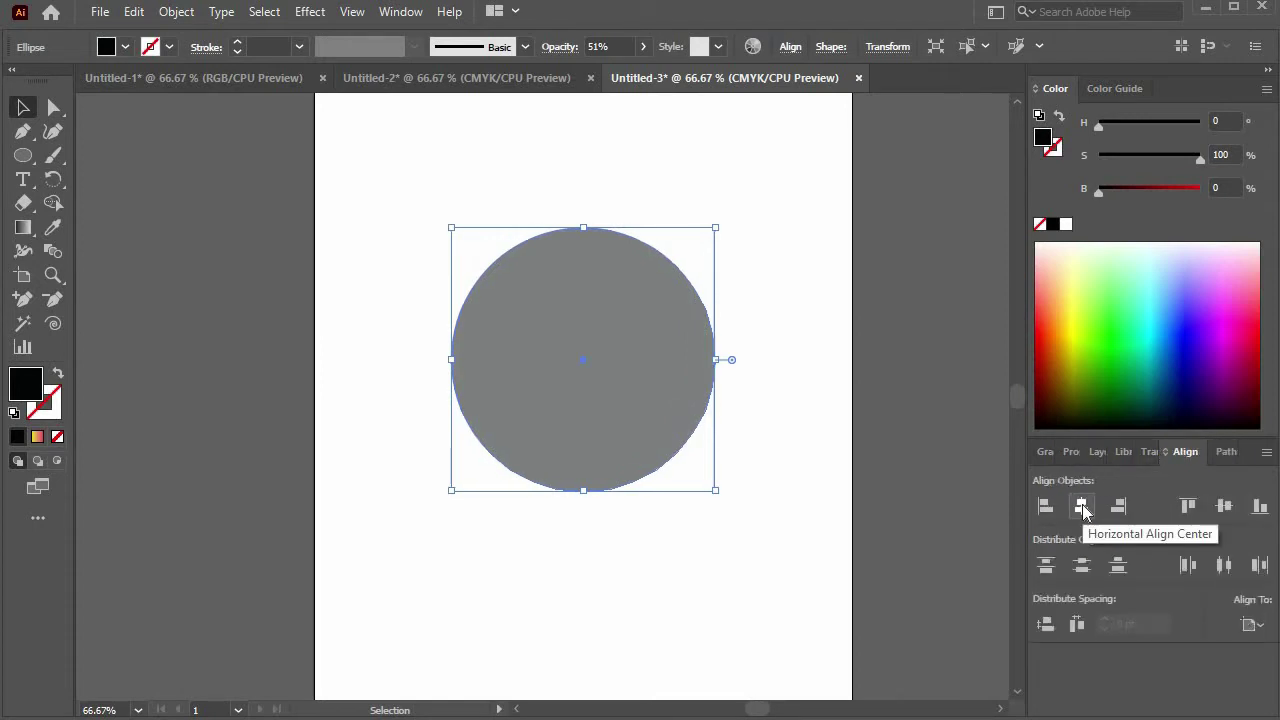
left_click(1224, 507)
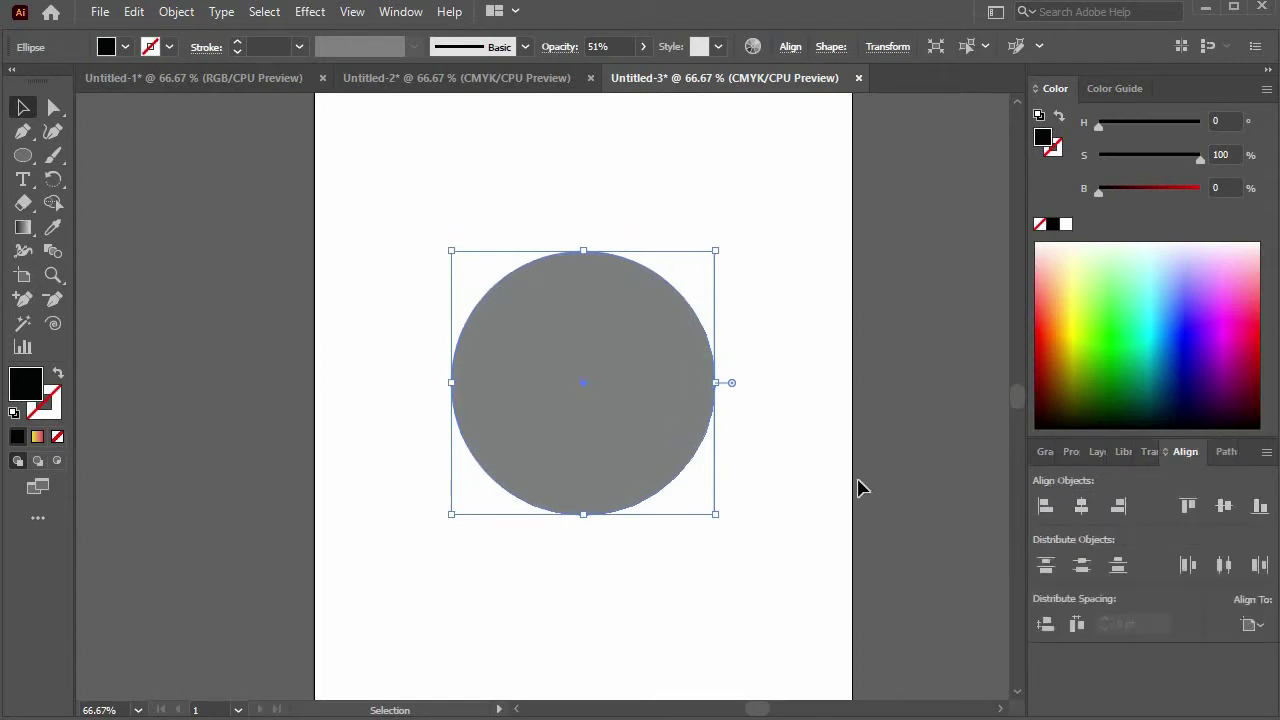
key("a")
key("ctrl+minus")
key("ctrl+minus")
key("ctrl+plus")
key("ctrl+plus")
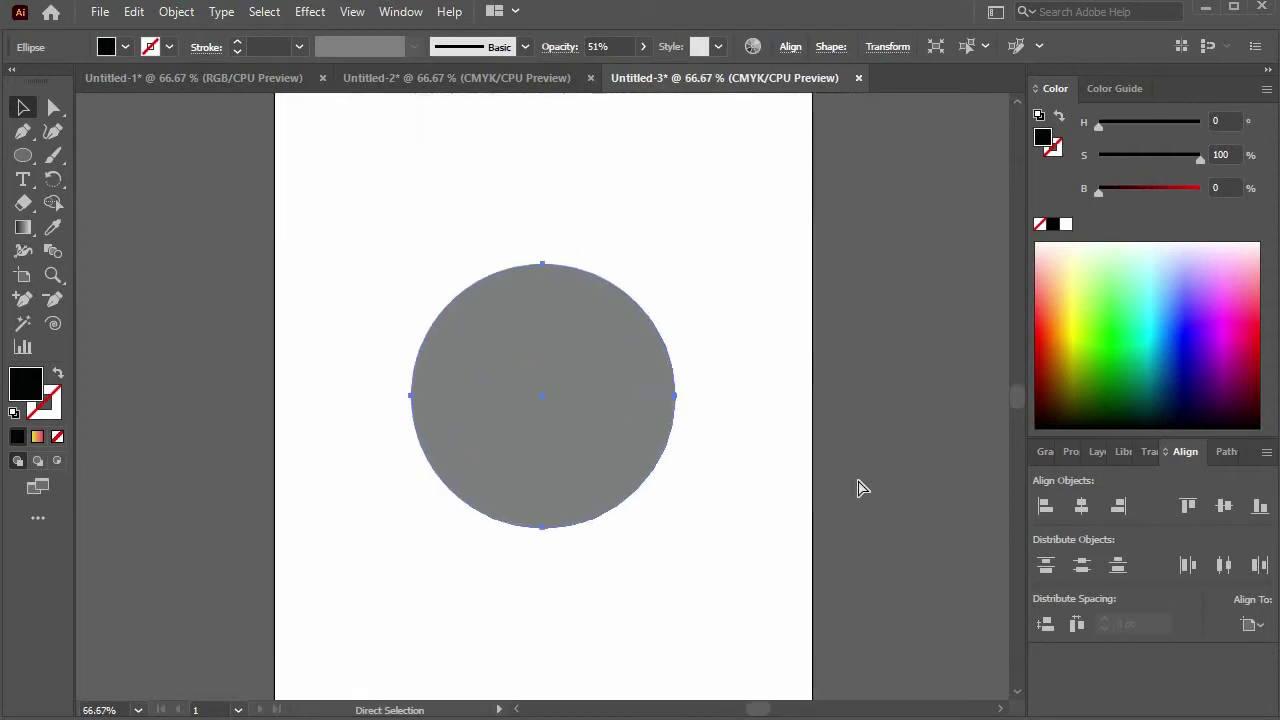
key("ctrl+plus")
key("ctrl+minus")
Drag out a copy of the circle, then undo the duplicate
key("v")
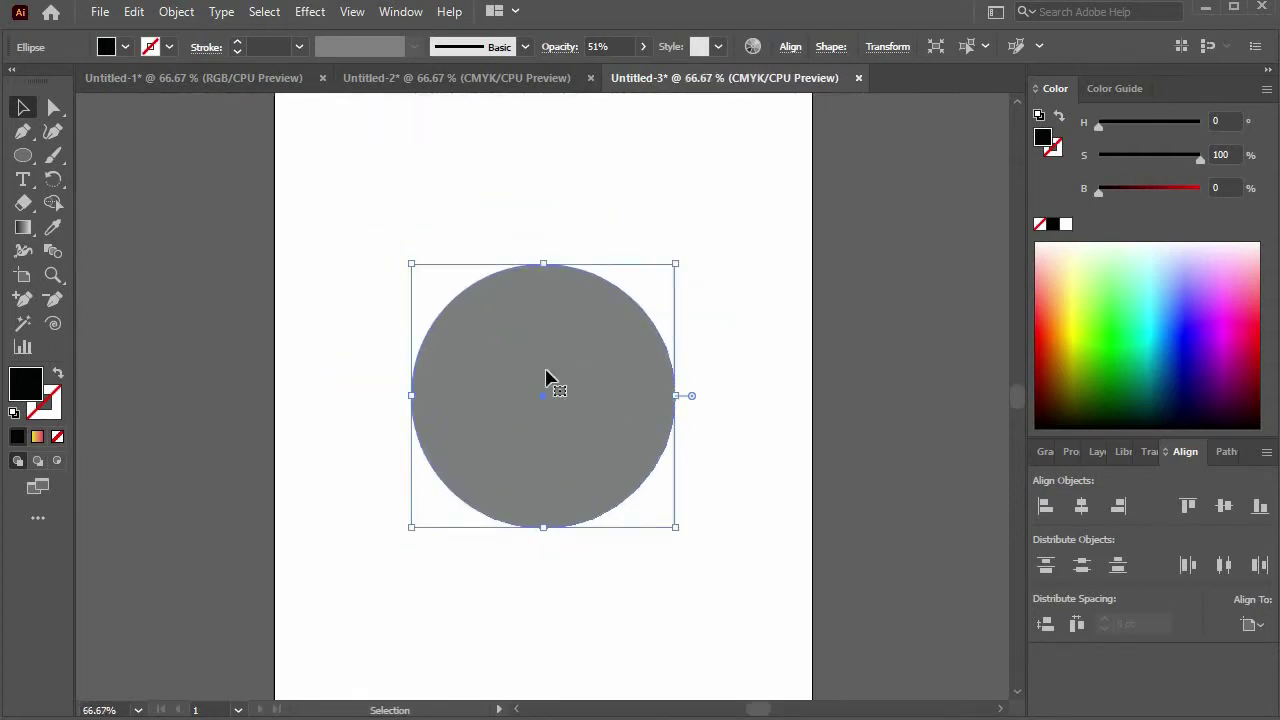
left_click_drag(565, 405, 545, 433)
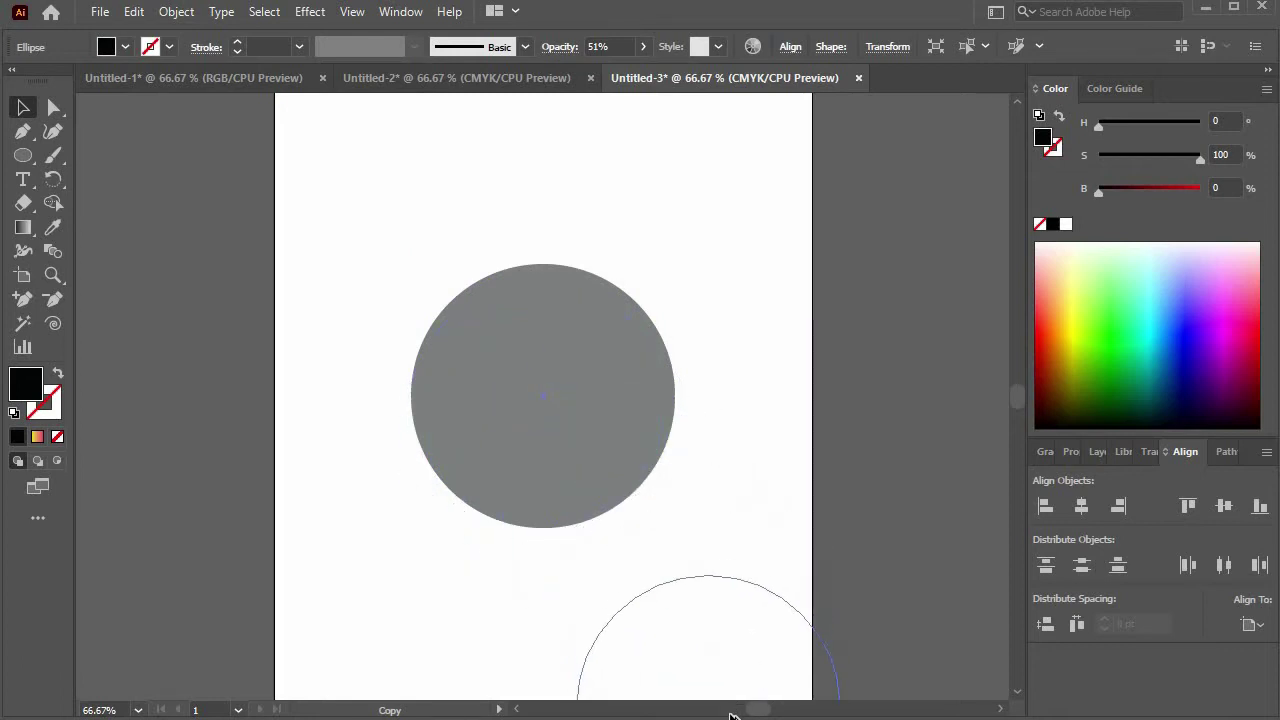
mouse_move(545, 433)
left_mouse_down()
mouse_move(705, 711)
mouse_move(703, 576)
left_mouse_up()
key("ctrl+z")
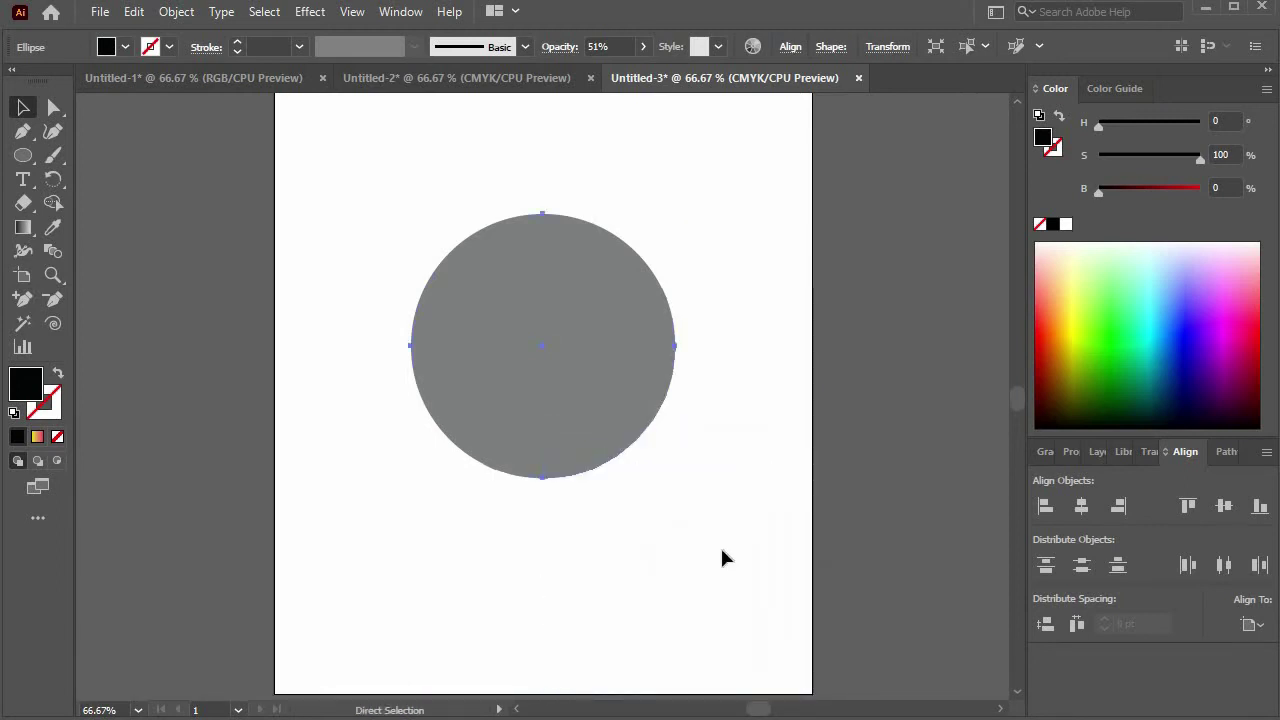
left_click(23, 155)
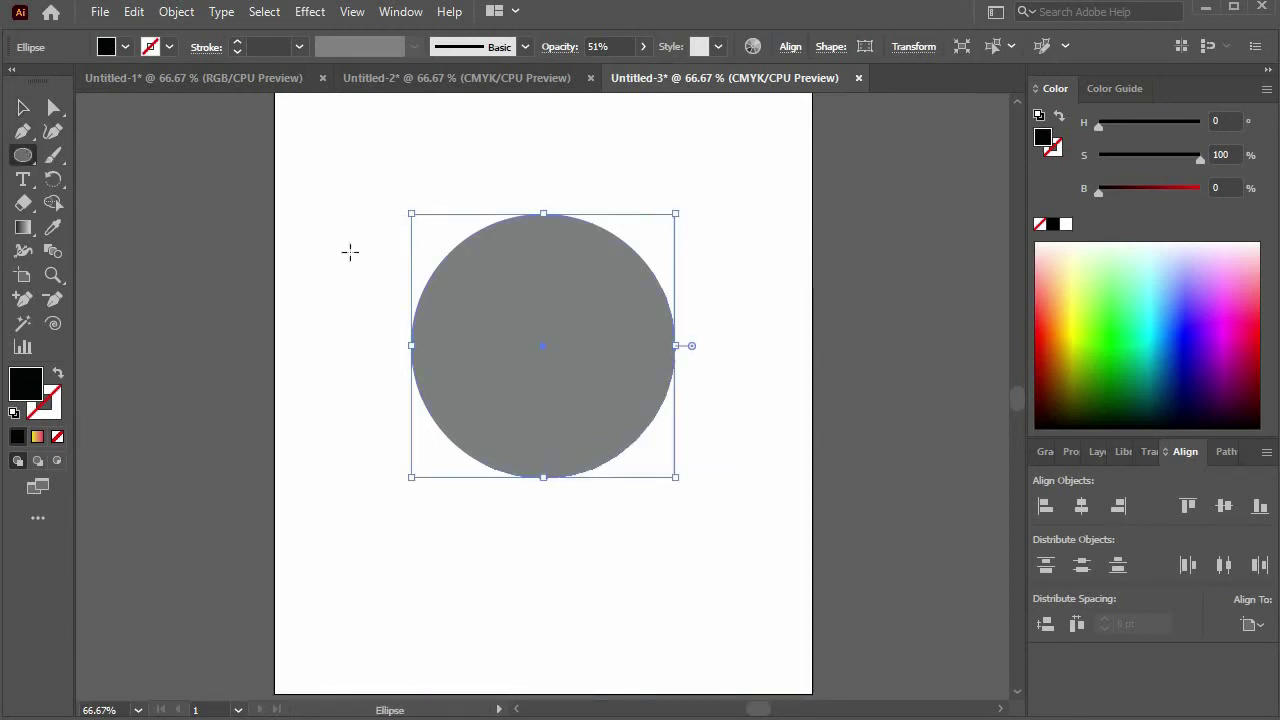
Draw a small circle and give it 51% opacity and a 150 pt width
left_click_drag(323, 414, 366, 545)
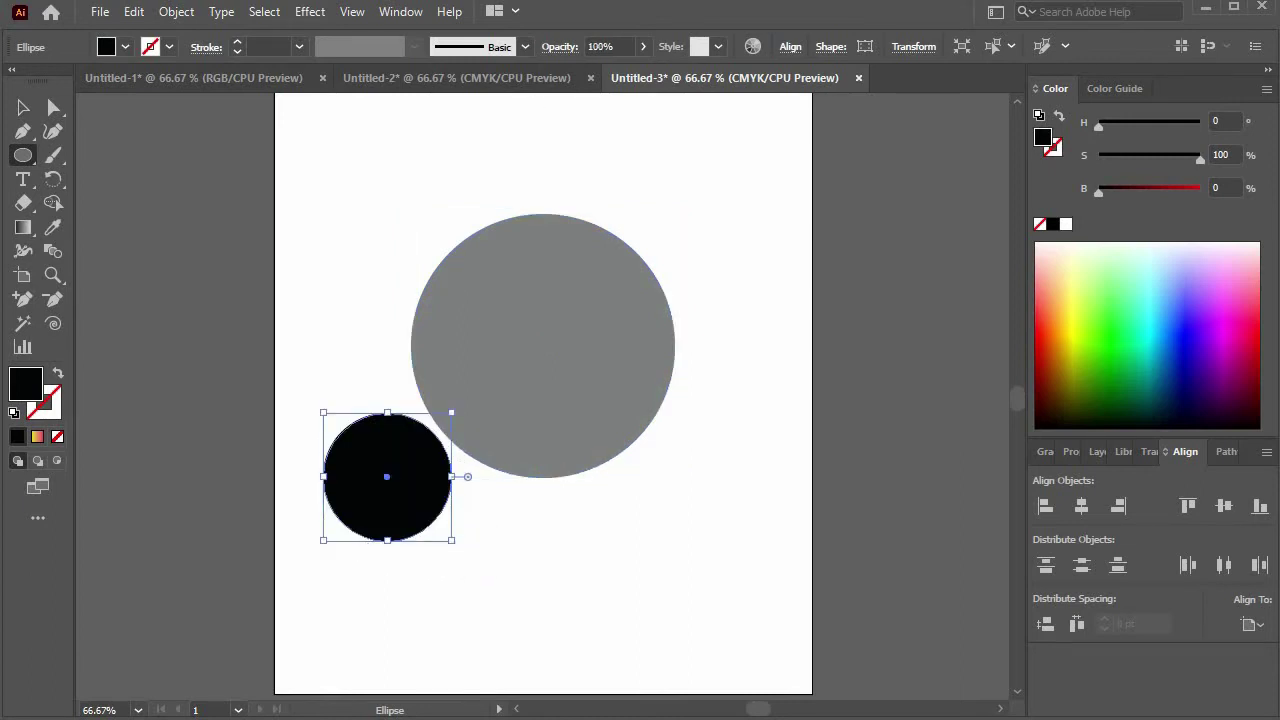
left_click(613, 46)
type("51")
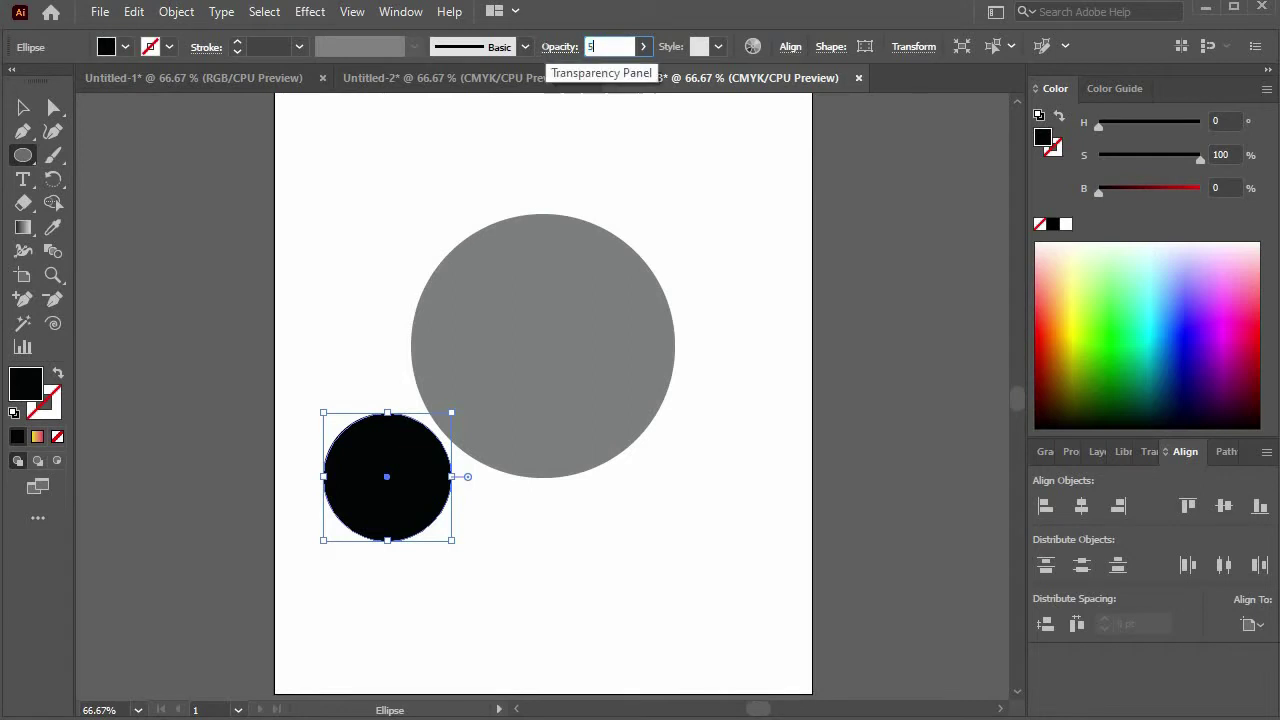
key("Return")
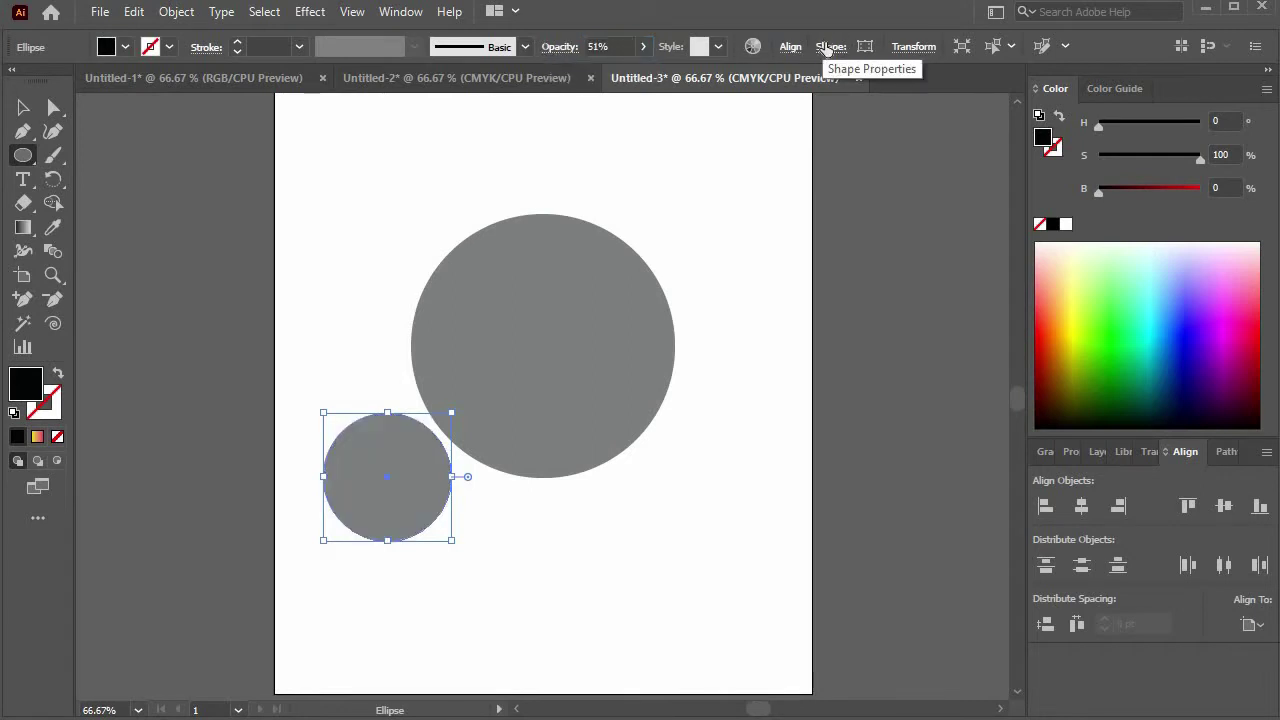
left_click(832, 46)
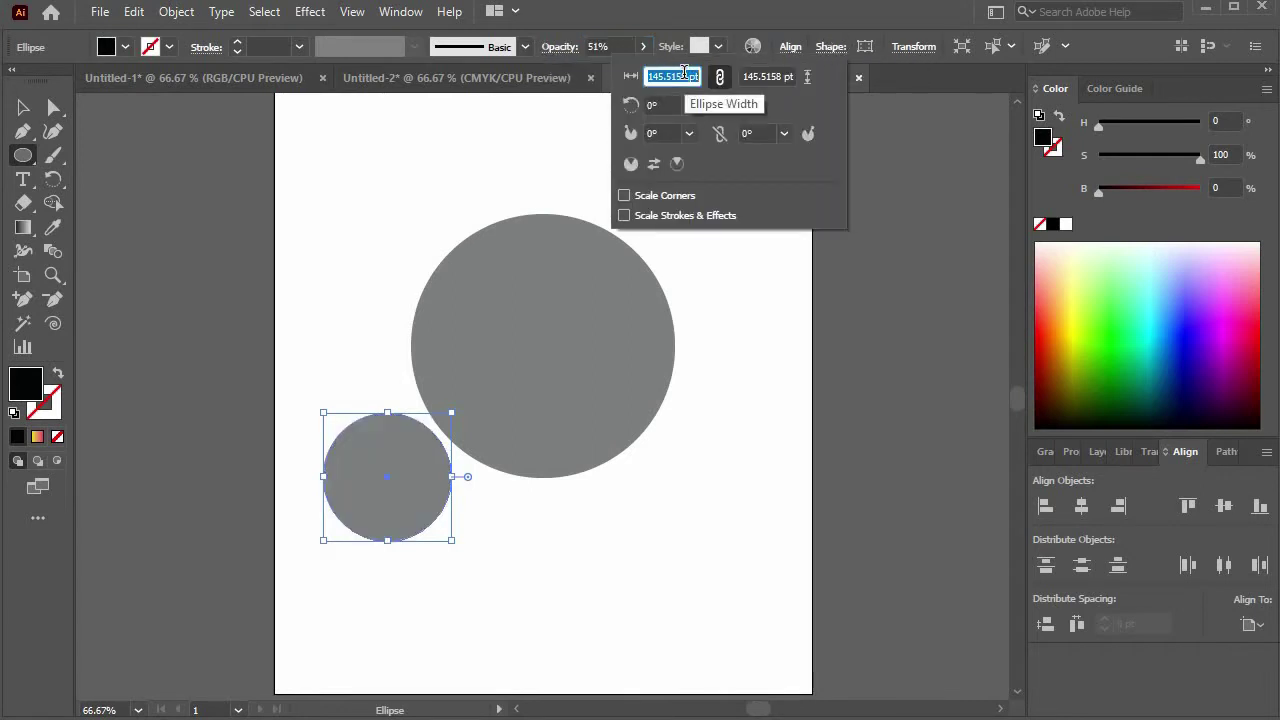
type("150")
key("Return")
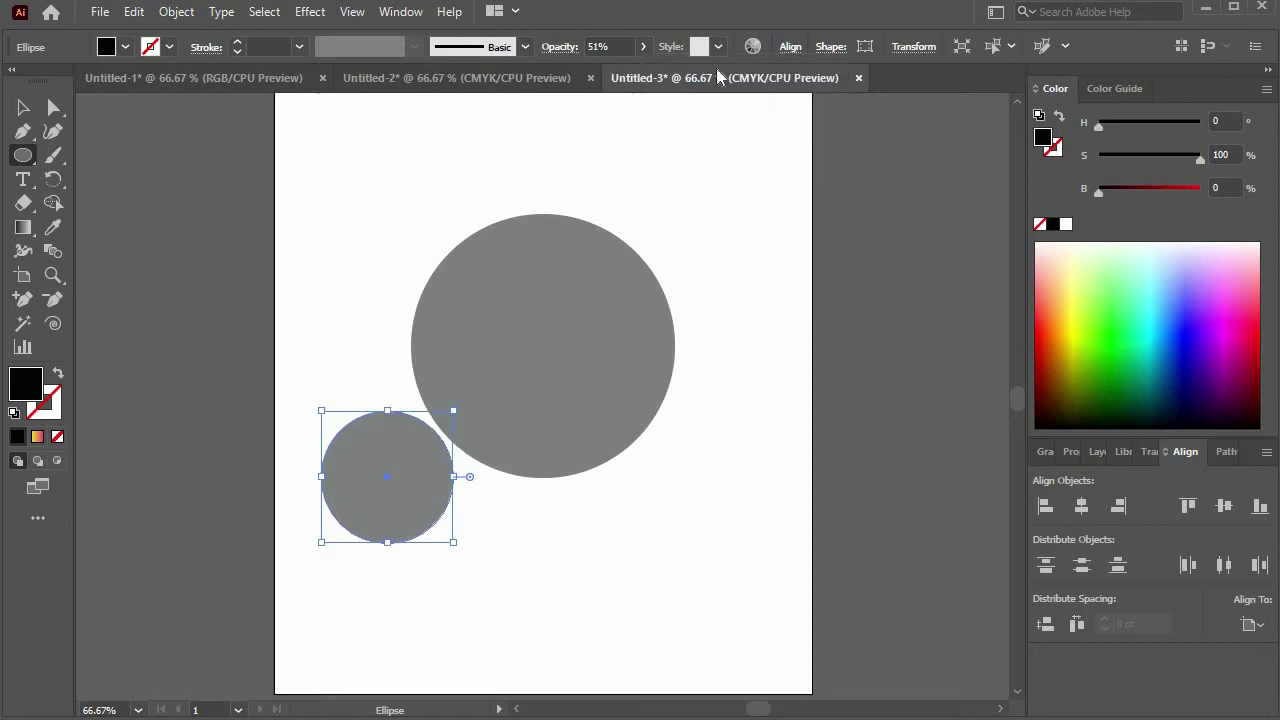
Move the small circle onto the big circle and centre it there
left_click(23, 107)
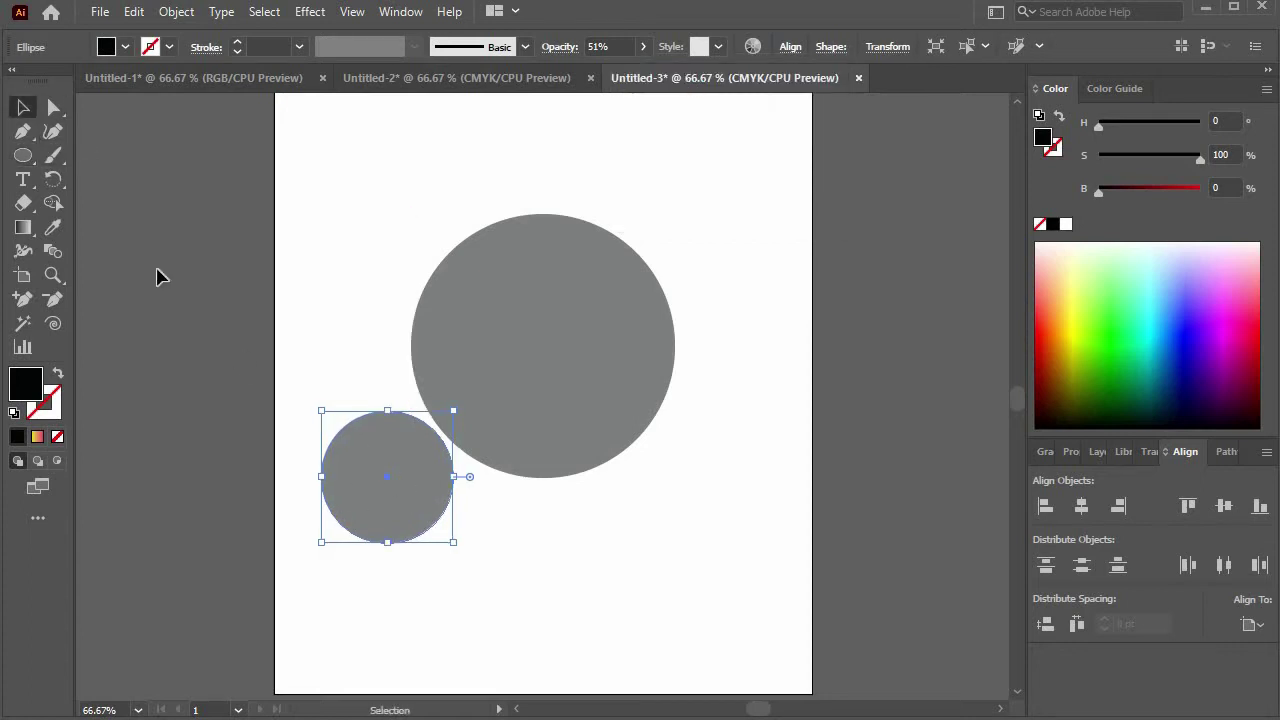
left_click_drag(395, 515, 551, 449)
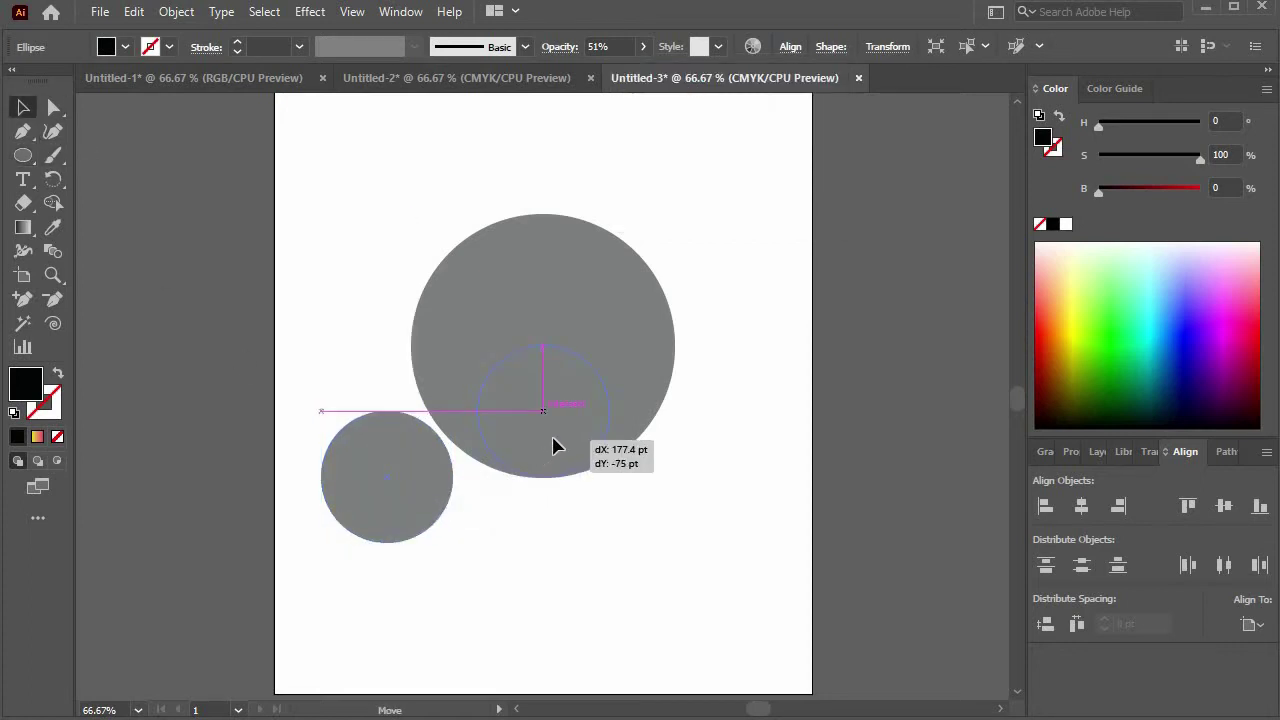
left_click(1224, 505)
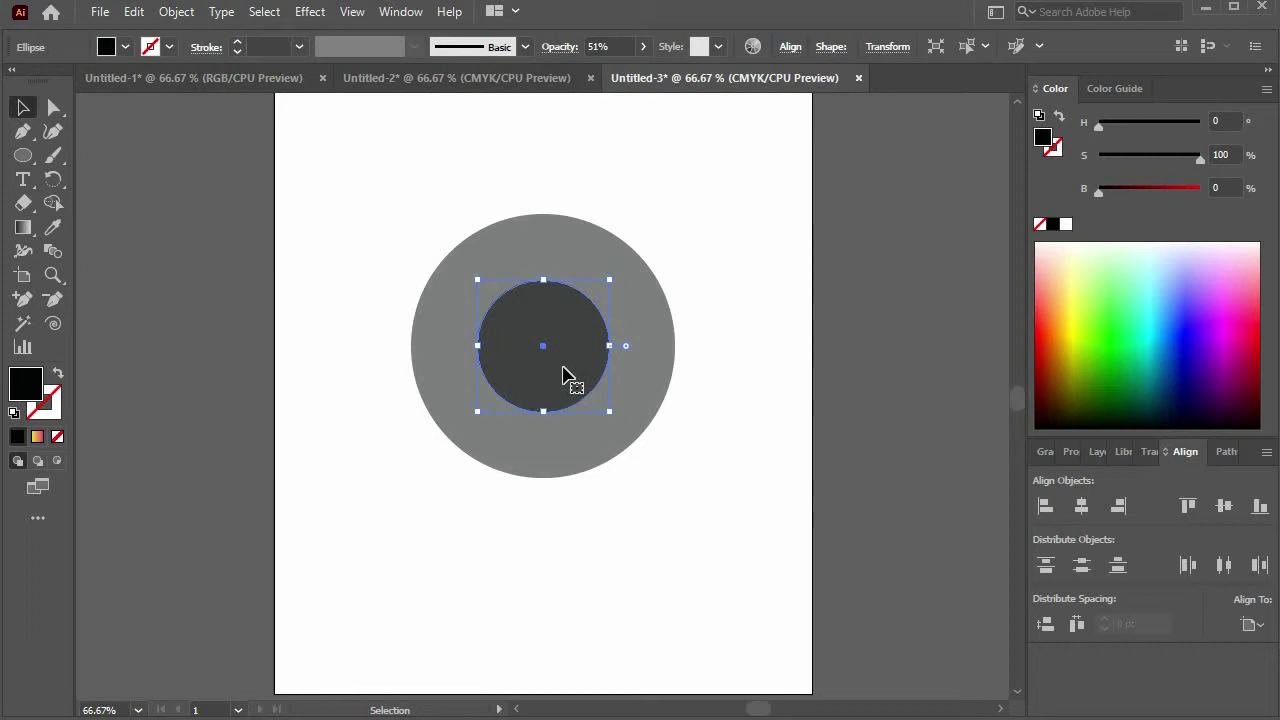
Scale a circle to 225 pt so it touches the outer circle's bottom edge
mouse_move(587, 405)
left_mouse_down()
mouse_move(660, 632)
mouse_move(561, 370)
left_mouse_up()
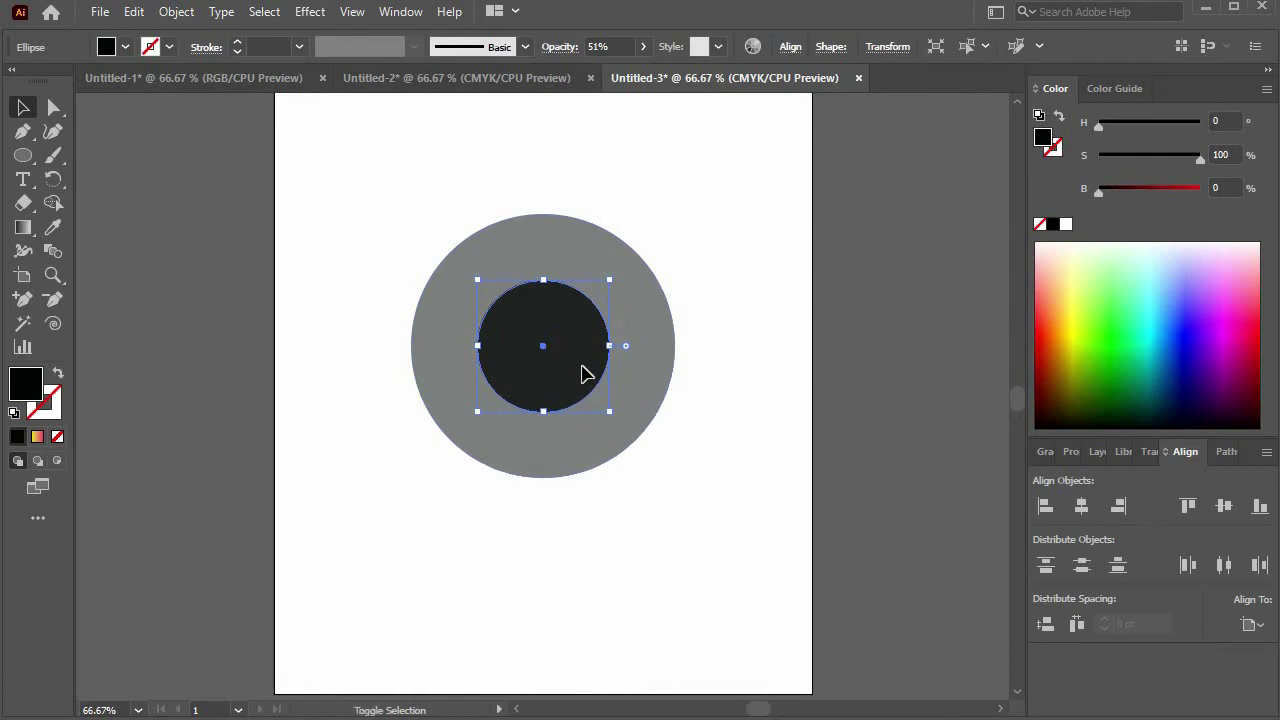
left_click_drag(545, 281, 543, 218)
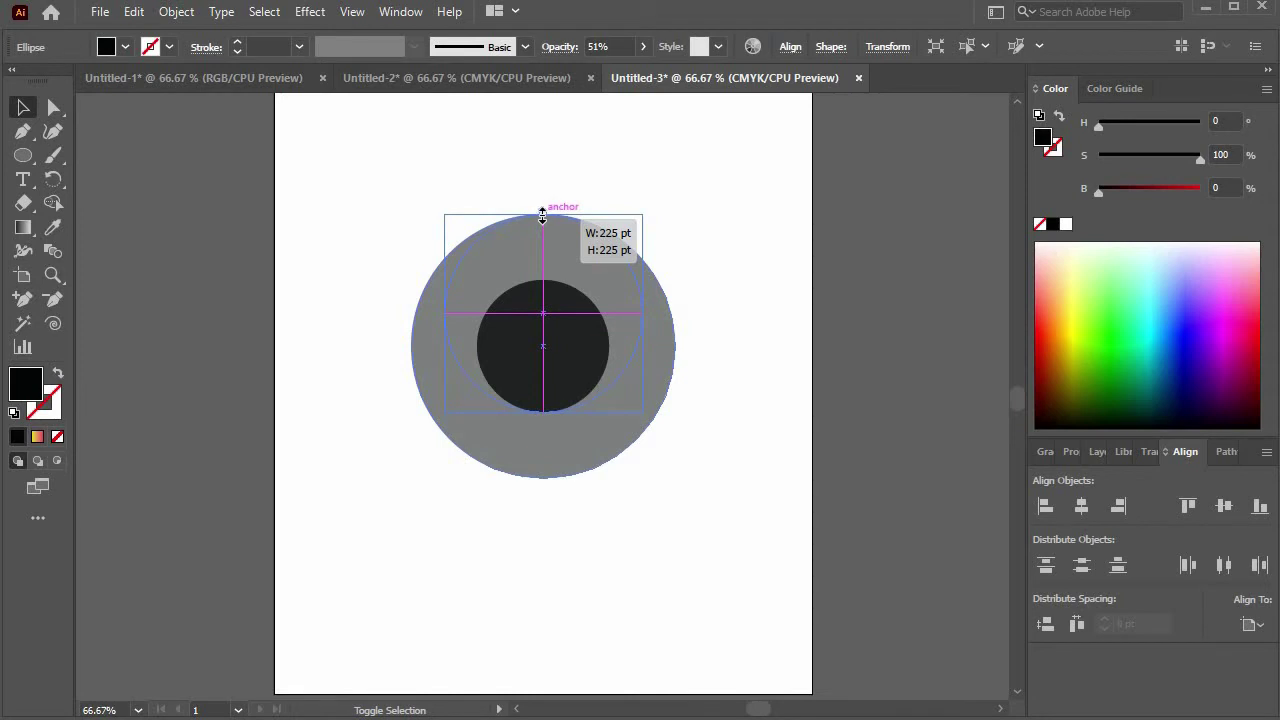
left_click_drag(542, 216, 542, 216)
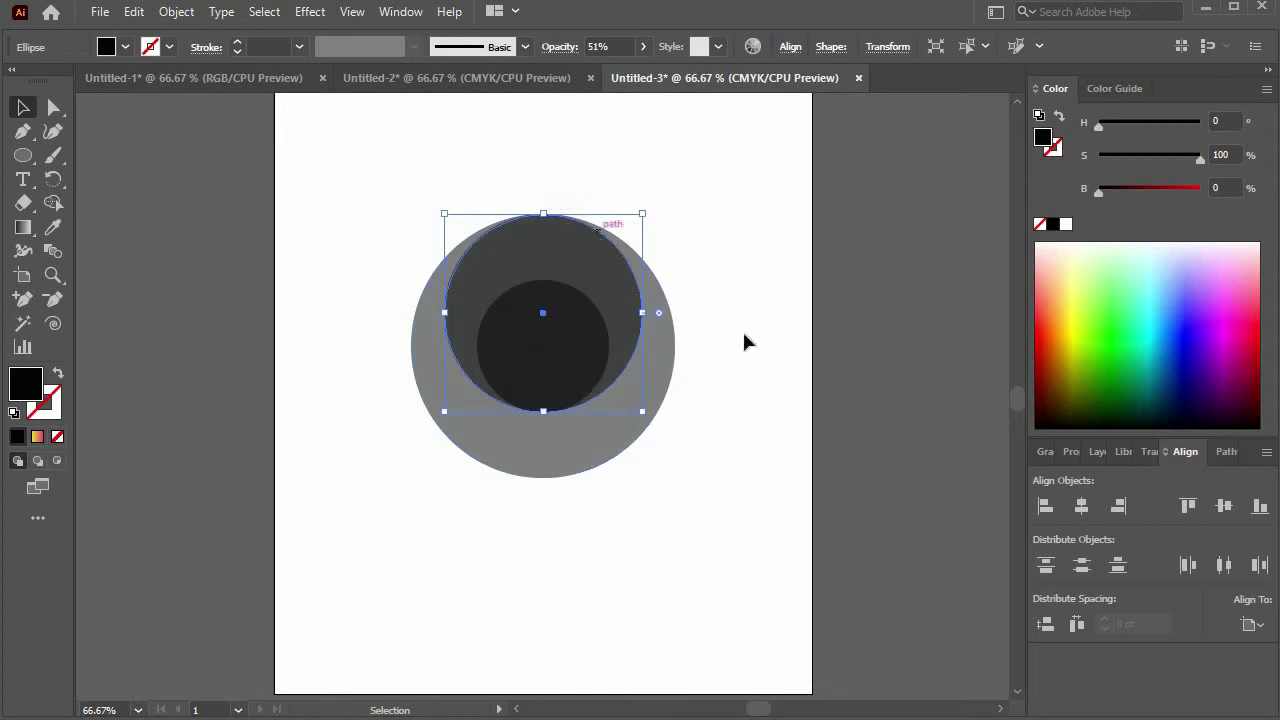
key("ctrl+z")
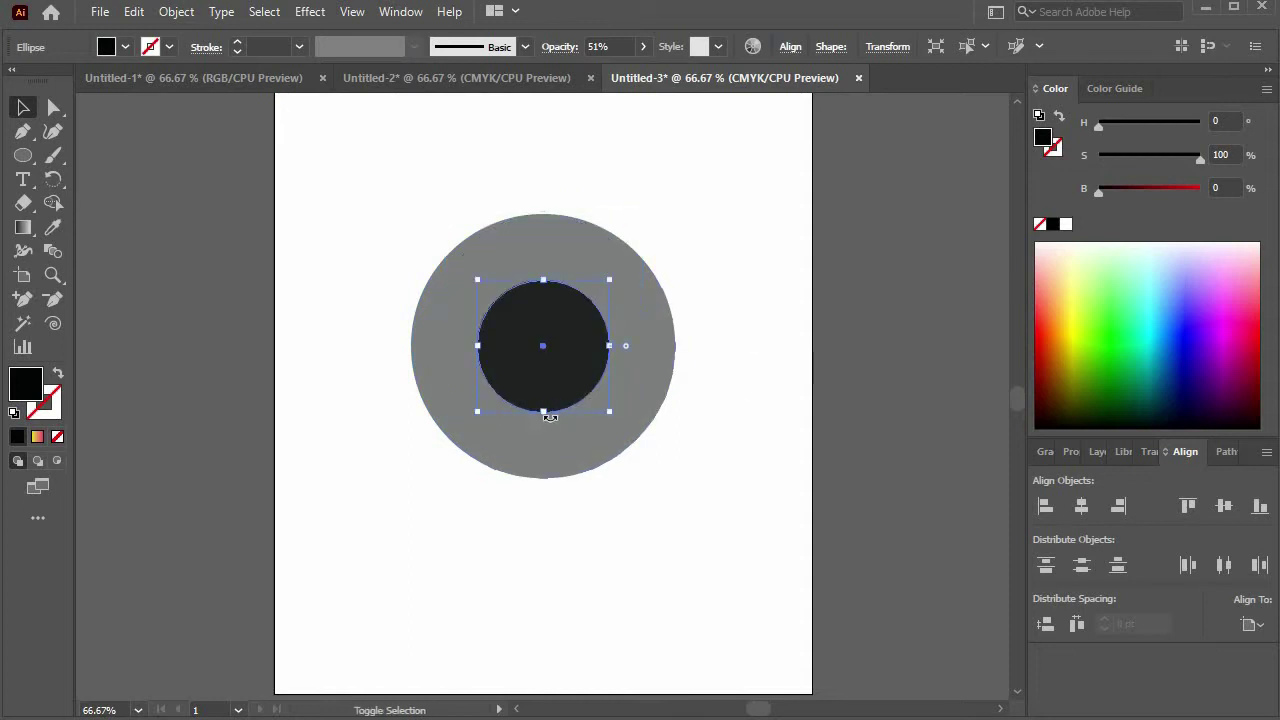
left_click_drag(545, 412, 551, 481)
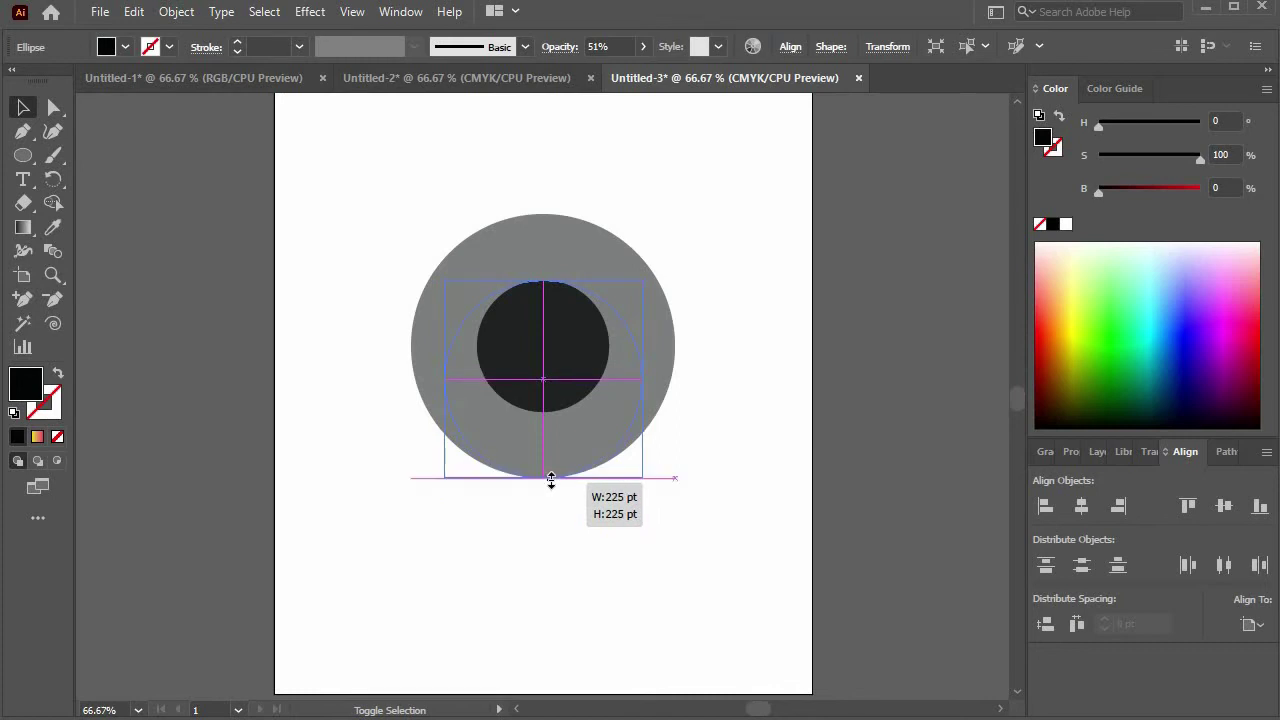
left_click_drag(551, 481, 549, 481)
key("ctrl+z")
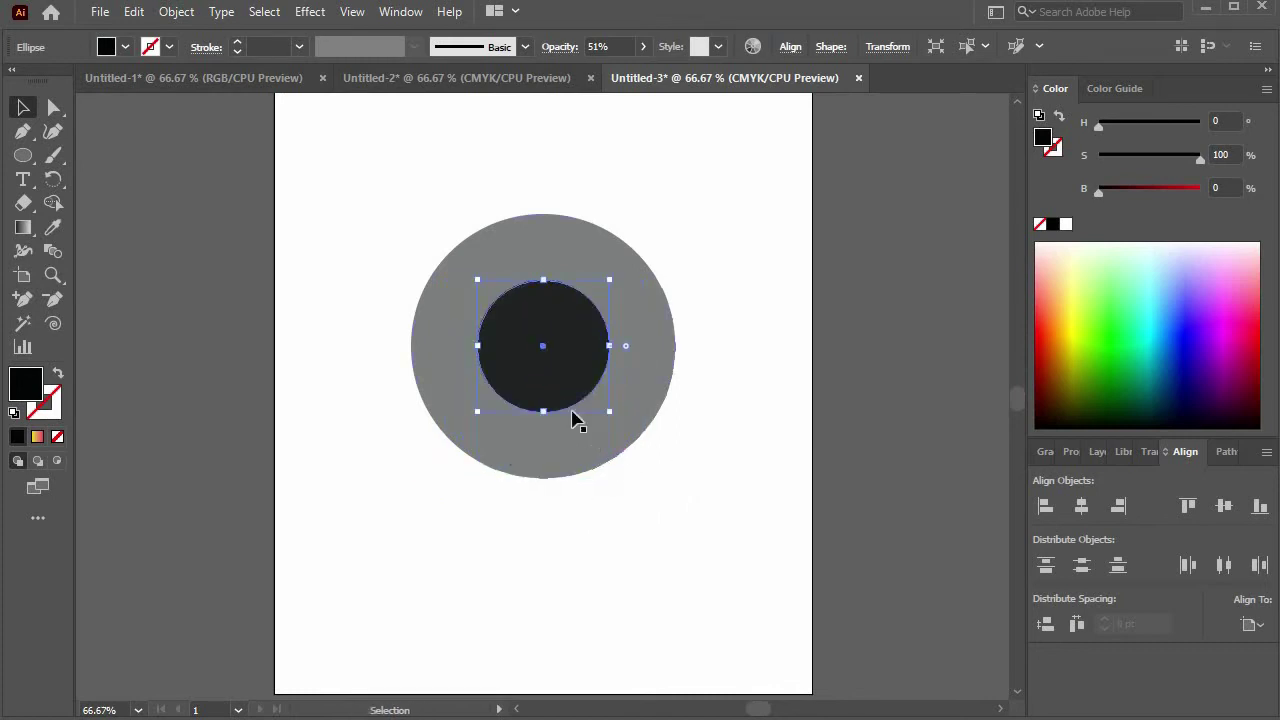
left_click_drag(543, 413, 543, 479)
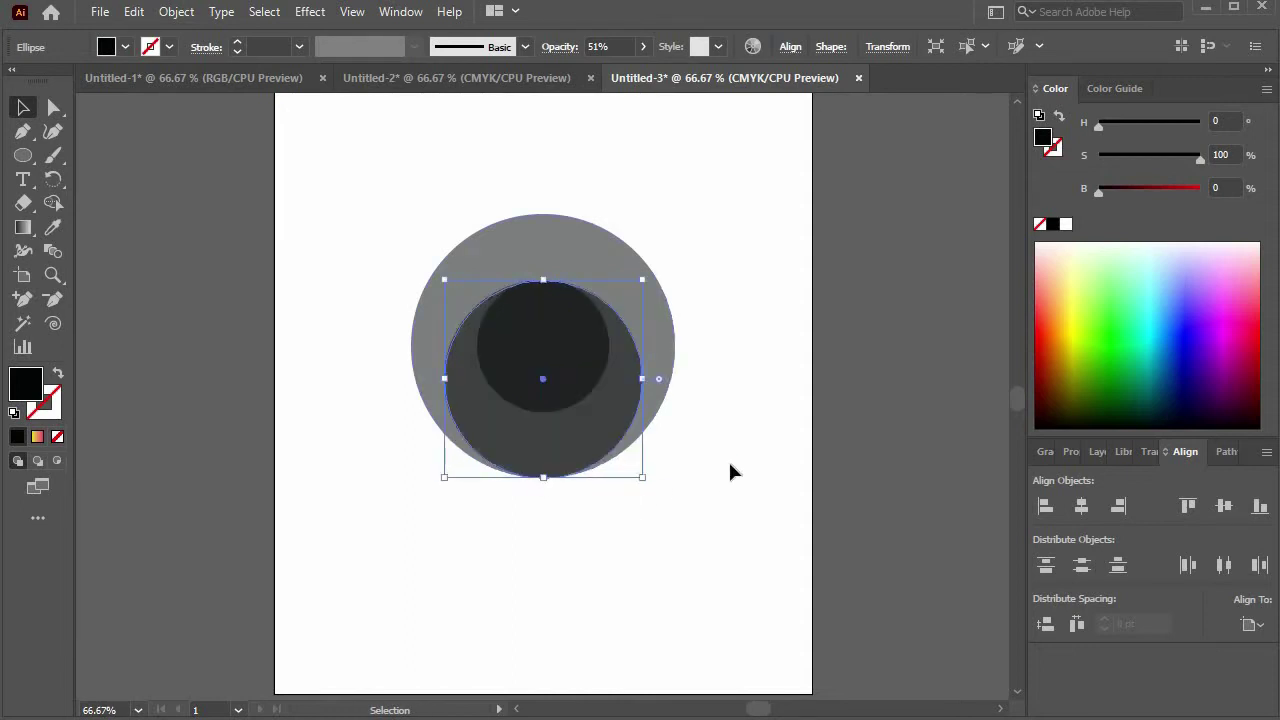
Select all three circles and move them down the page
left_click_drag(335, 152, 736, 537)
mouse_move(589, 271)
left_mouse_down()
mouse_move(595, 440)
mouse_move(543, 467)
left_mouse_up()
left_click(675, 310)
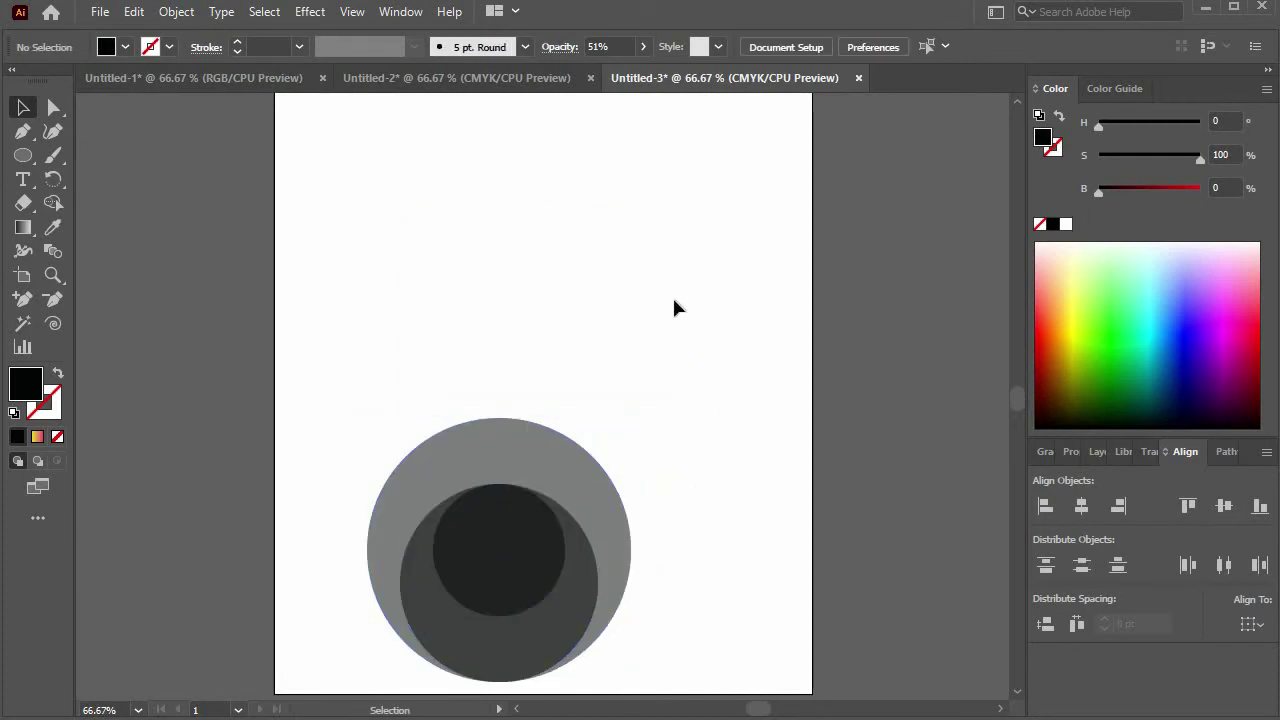
Draw a tall black rectangle beside the circles and set its width to 150 pt
left_click(22, 160)
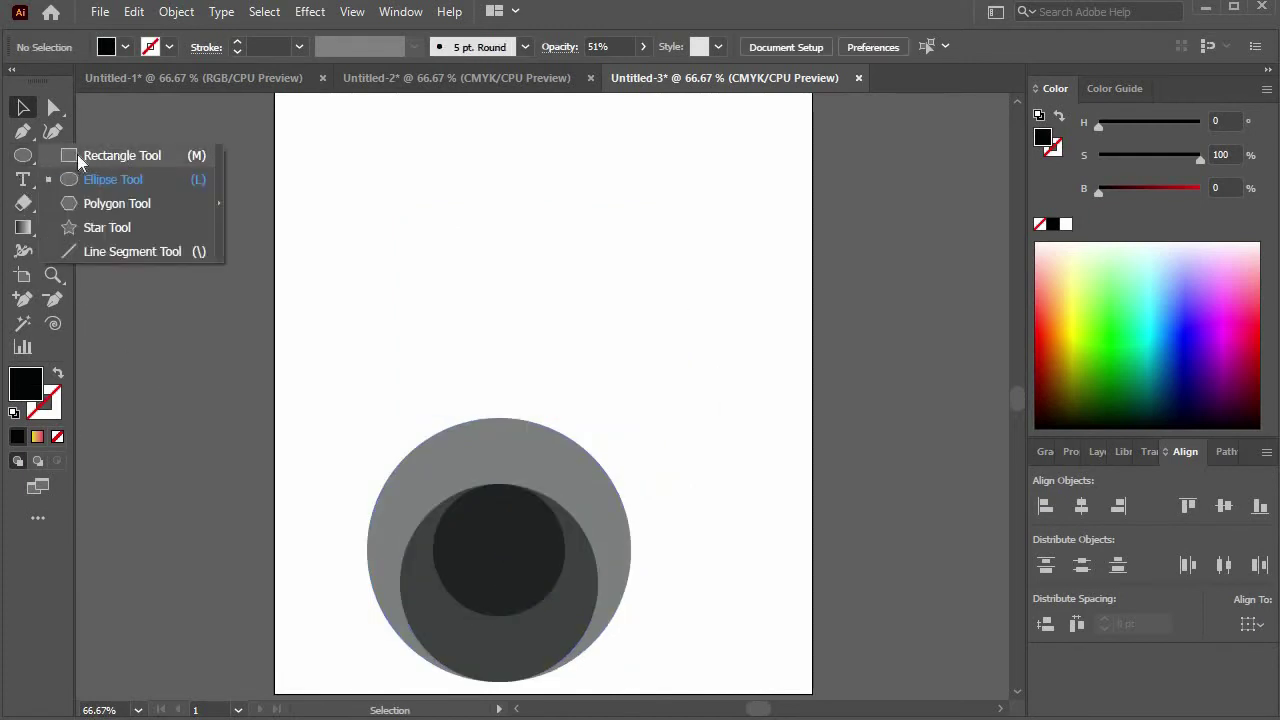
left_click(150, 155)
left_click_drag(566, 118, 725, 518)
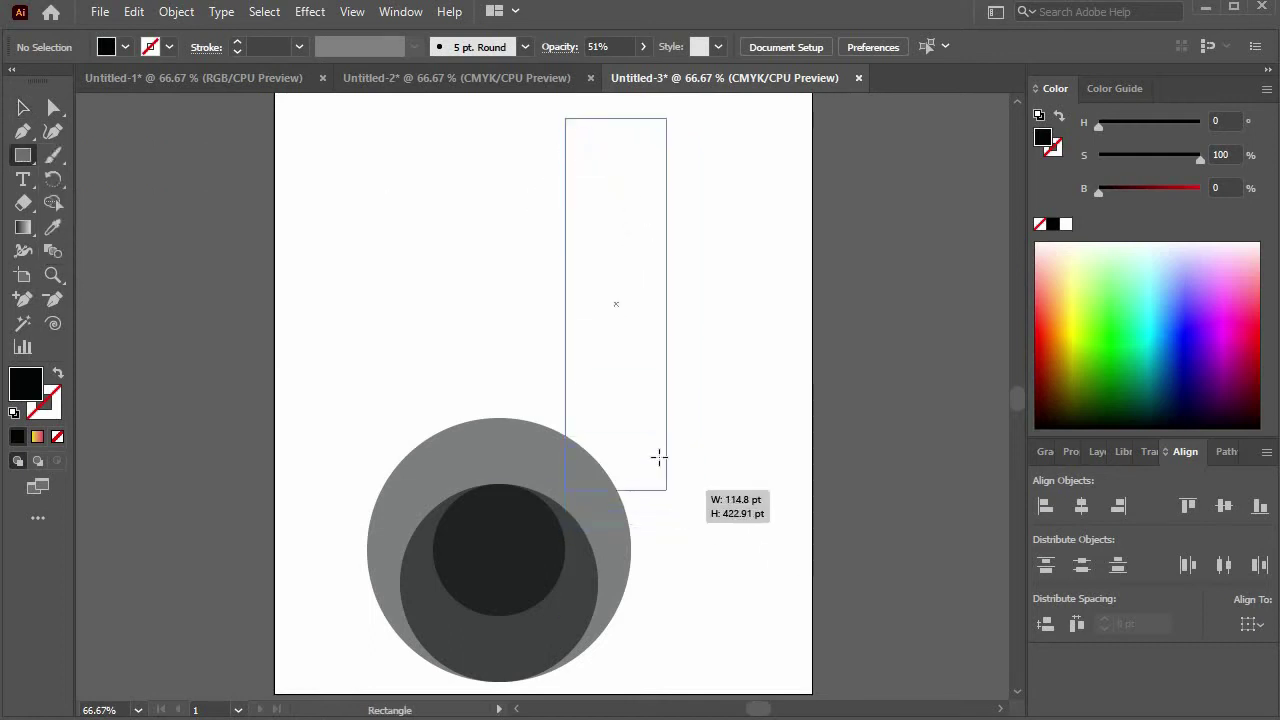
left_click_drag(725, 518, 634, 408)
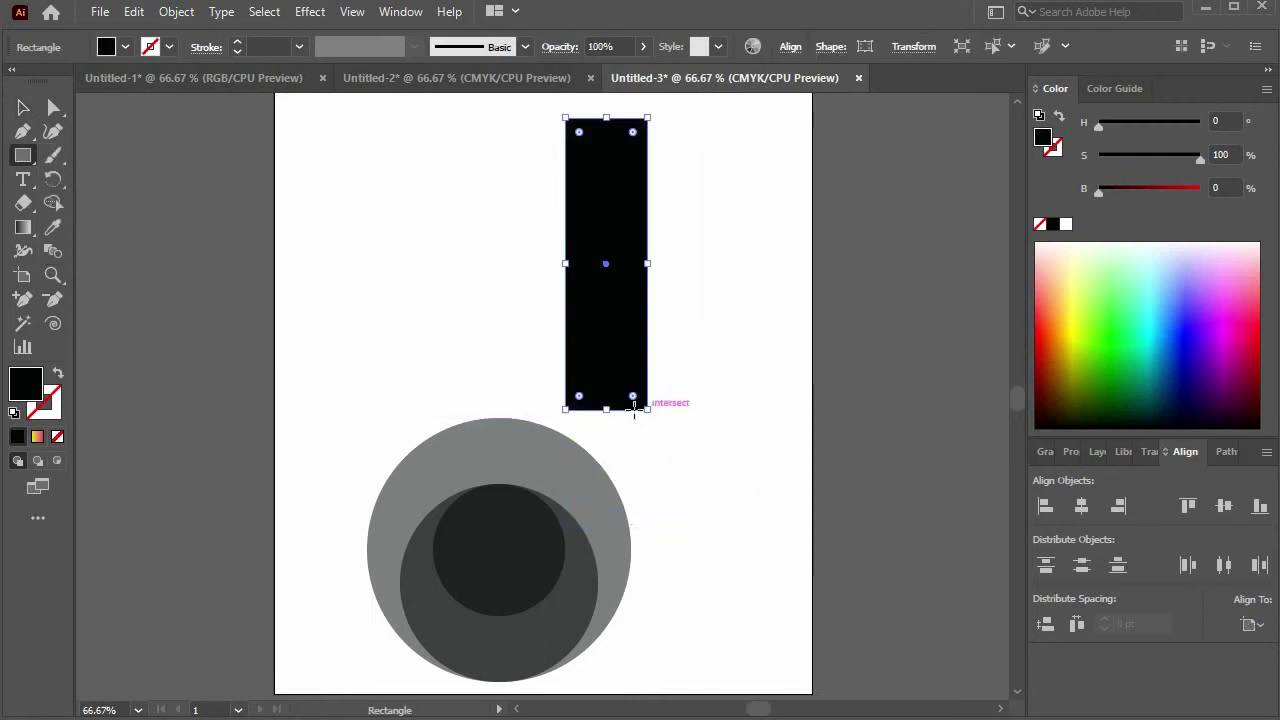
left_click(831, 47)
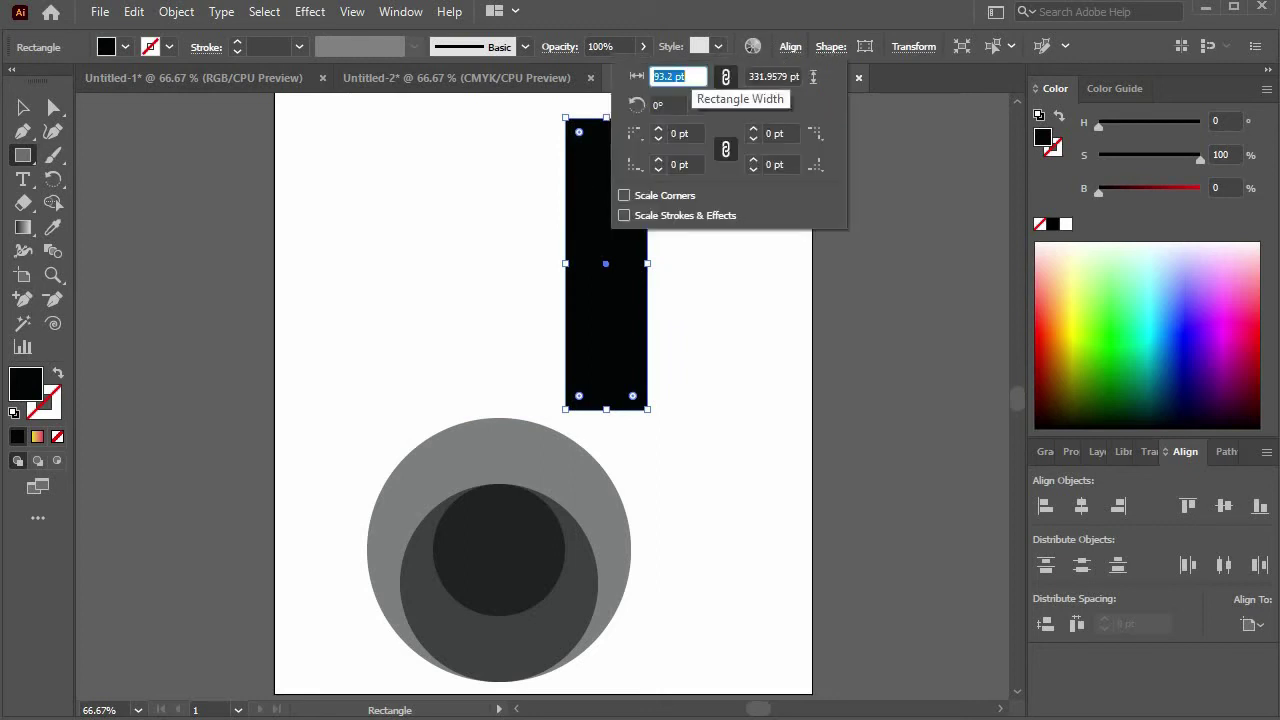
type("150")
key("Return")
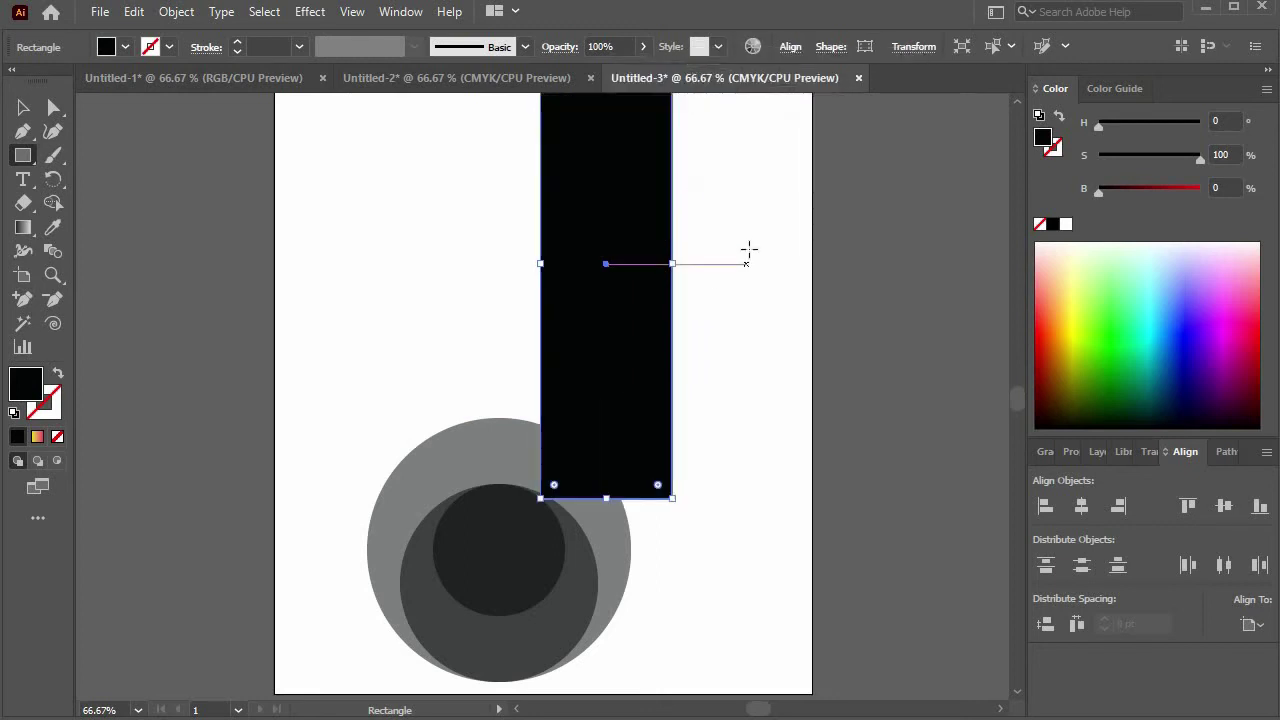
Zoom out and move the tall rectangle right and down next to the circles
key("ctrl+minus")
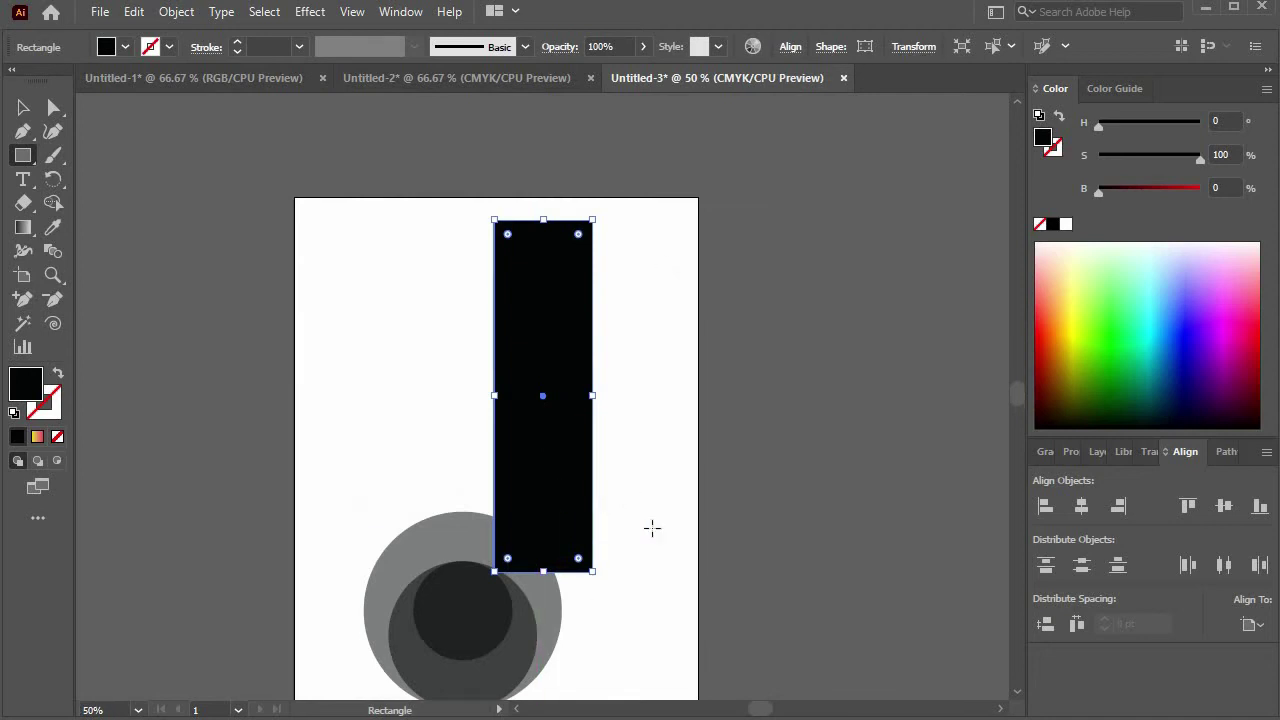
scroll(654, 503, "down", 2)
left_click_drag(550, 375, 616, 410)
key("ctrl+z")
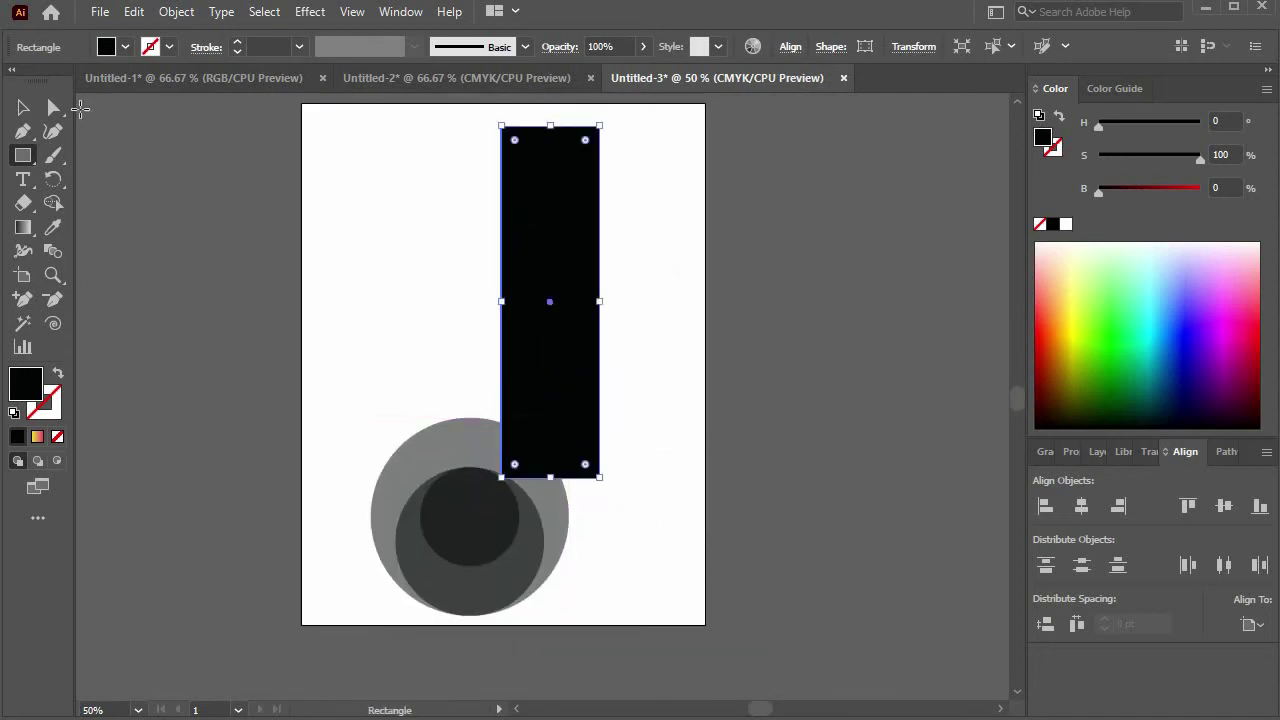
left_click(22, 107)
left_click_drag(566, 399, 612, 431)
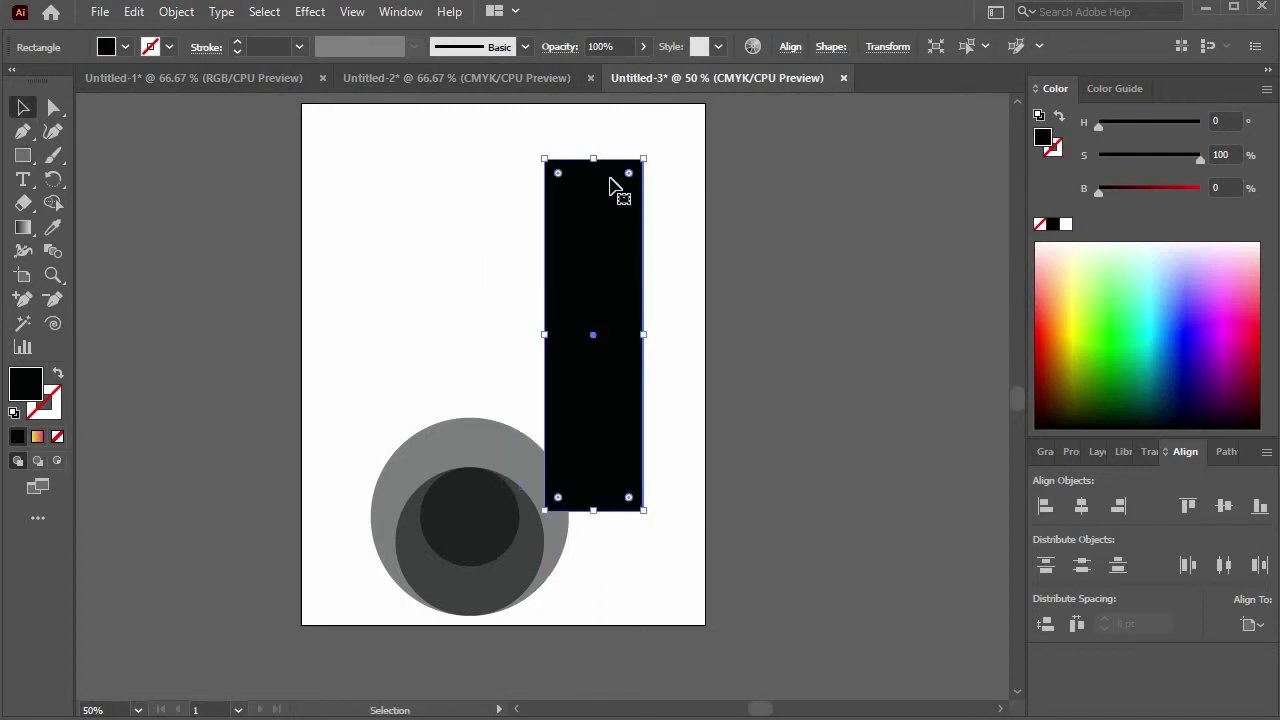
Round the rectangle's corners into a pill and set it to 50% opacity
left_click_drag(628, 174, 589, 268)
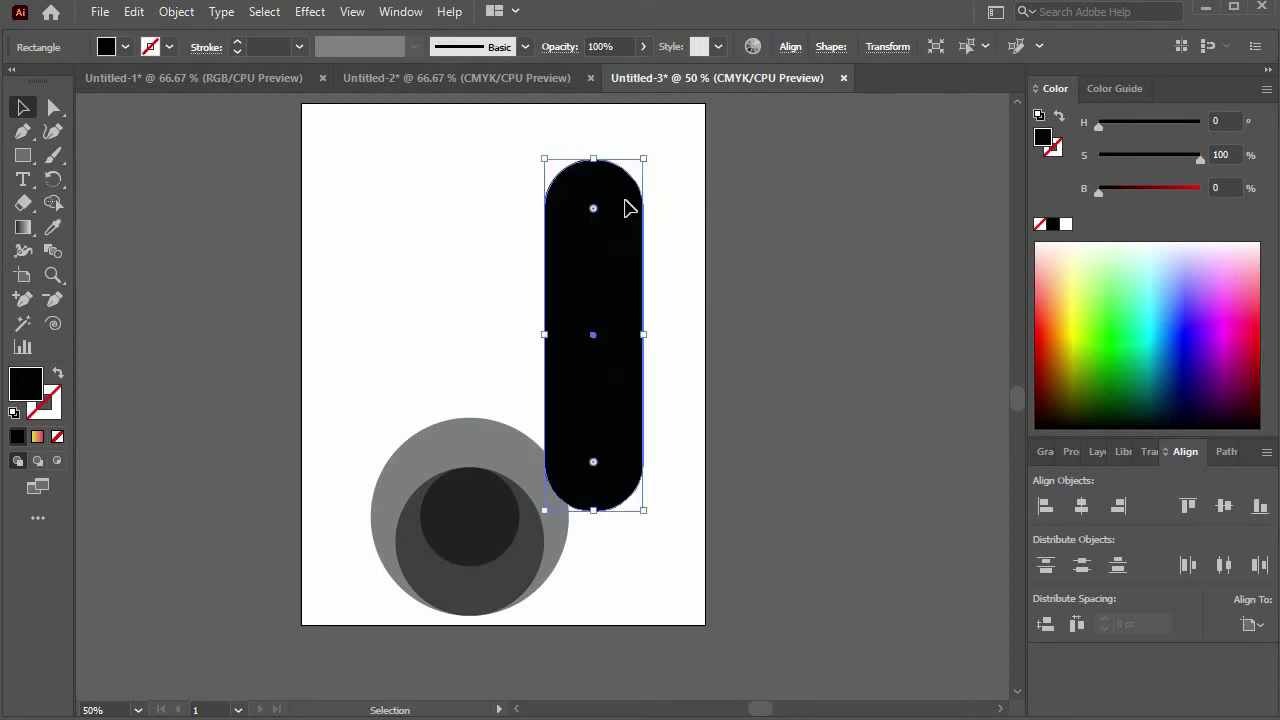
left_click(619, 46)
type("50")
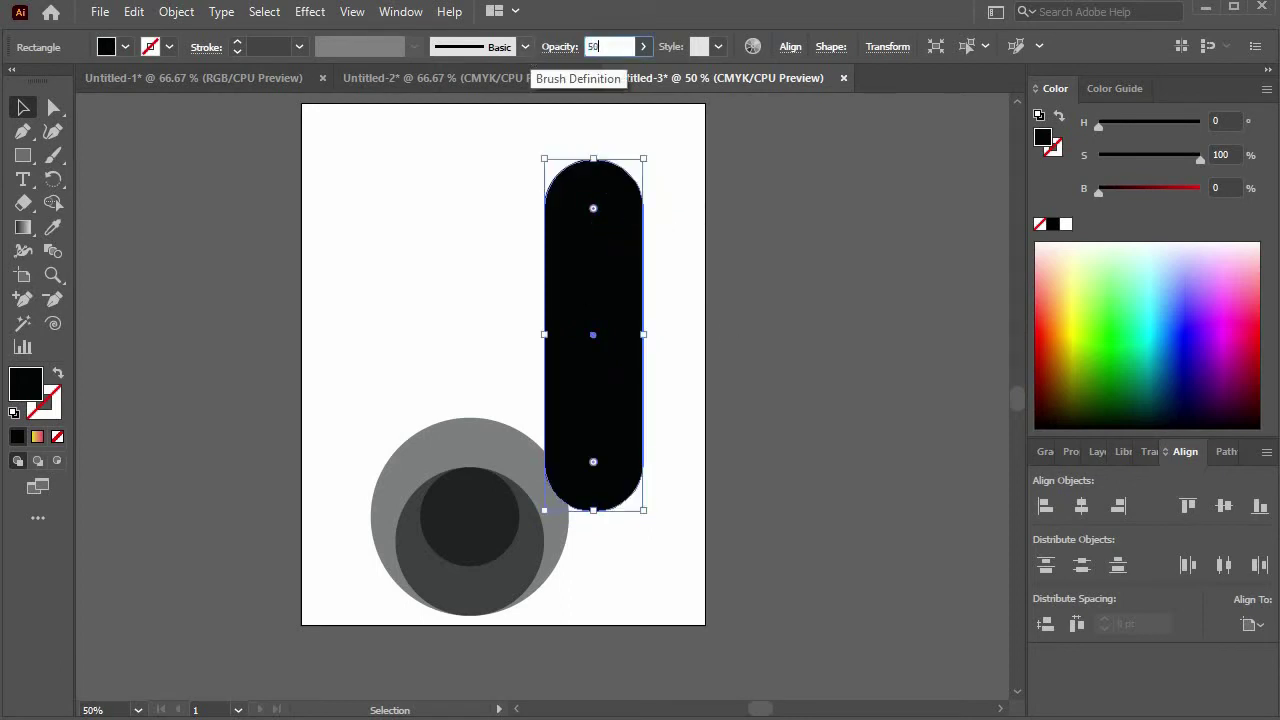
key("Return")
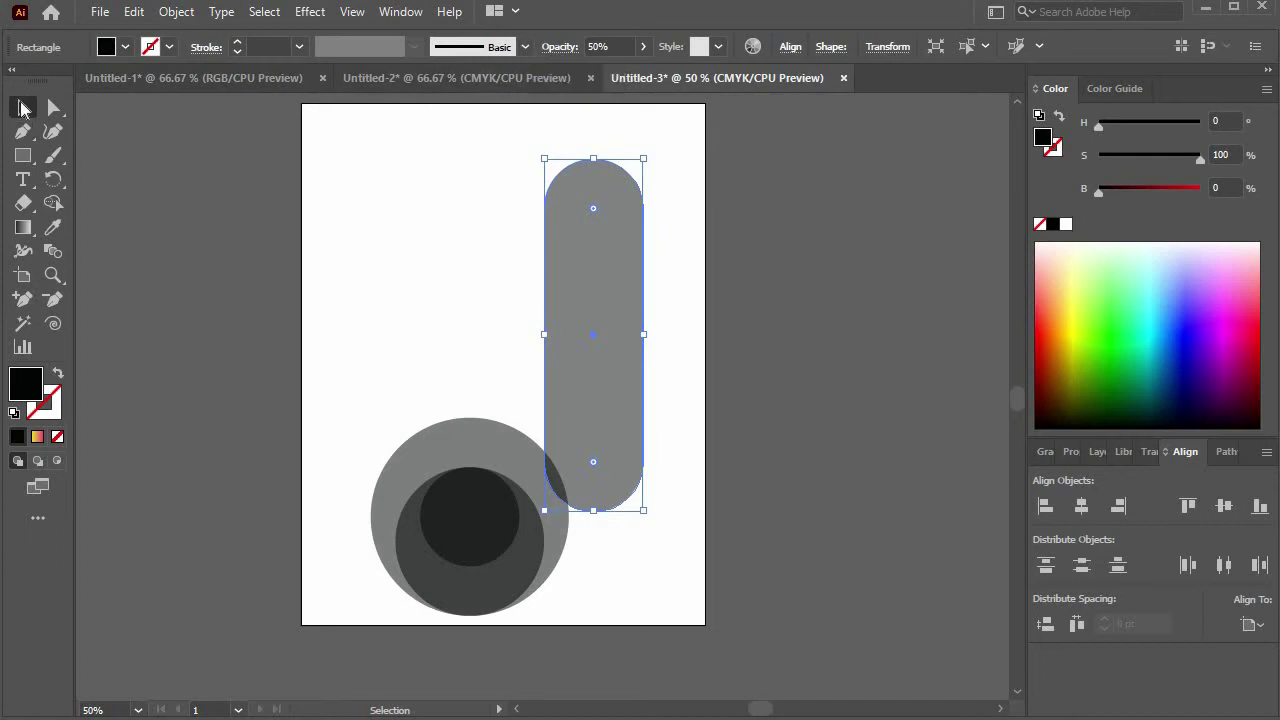
Place the pill overlapping the right side of the circles as the d's stem
mouse_move(614, 384)
left_mouse_down()
mouse_move(580, 424)
mouse_move(586, 452)
left_mouse_up()
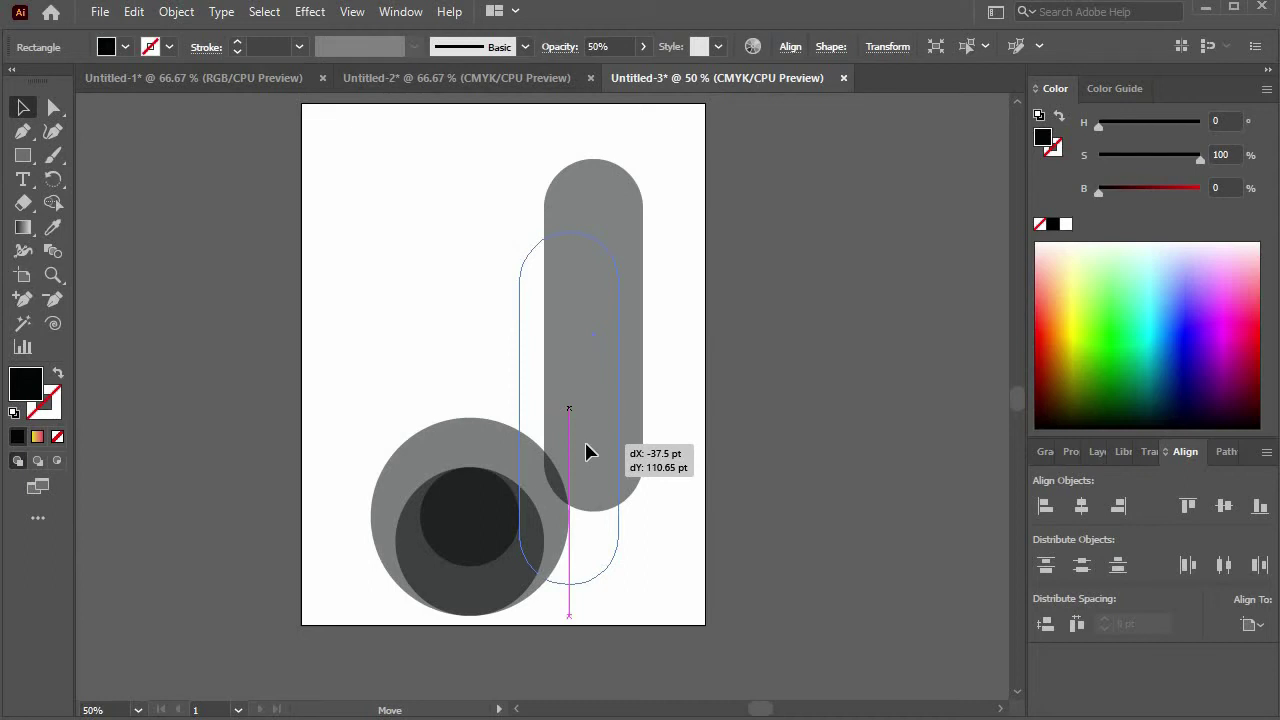
left_click_drag(586, 452, 586, 448)
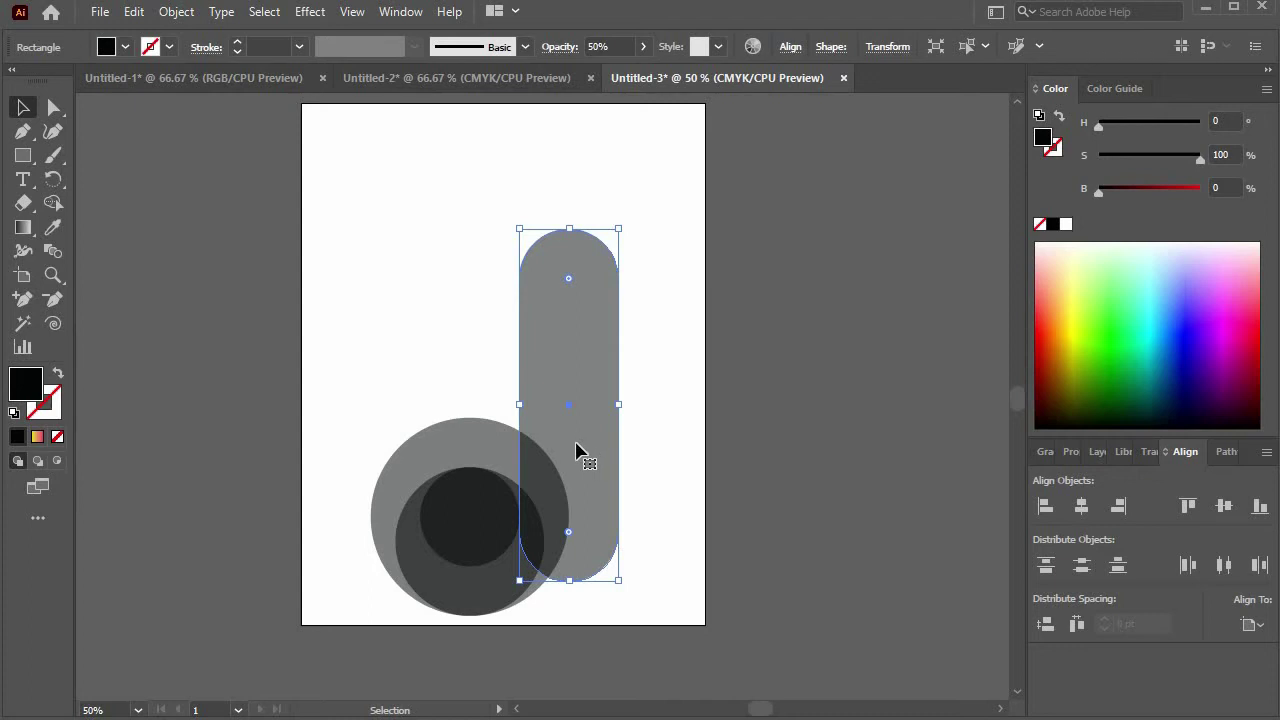
double_click(576, 452)
left_click(684, 437)
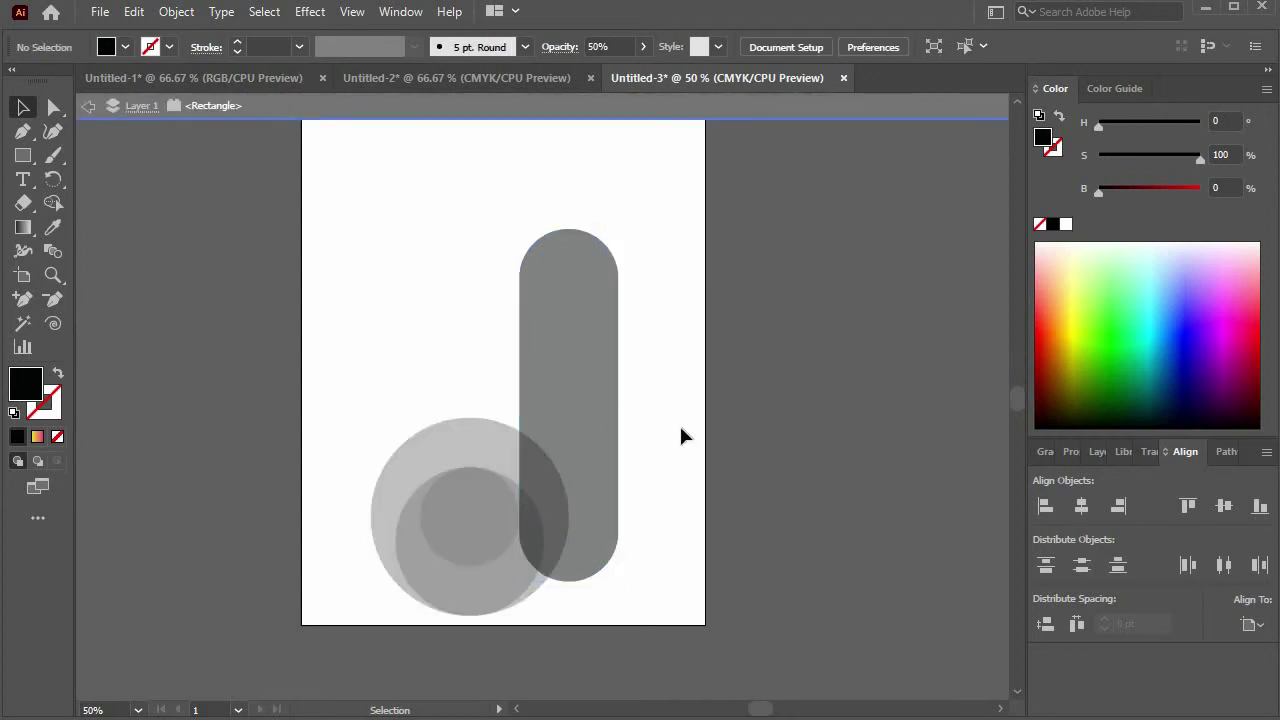
left_click(580, 455)
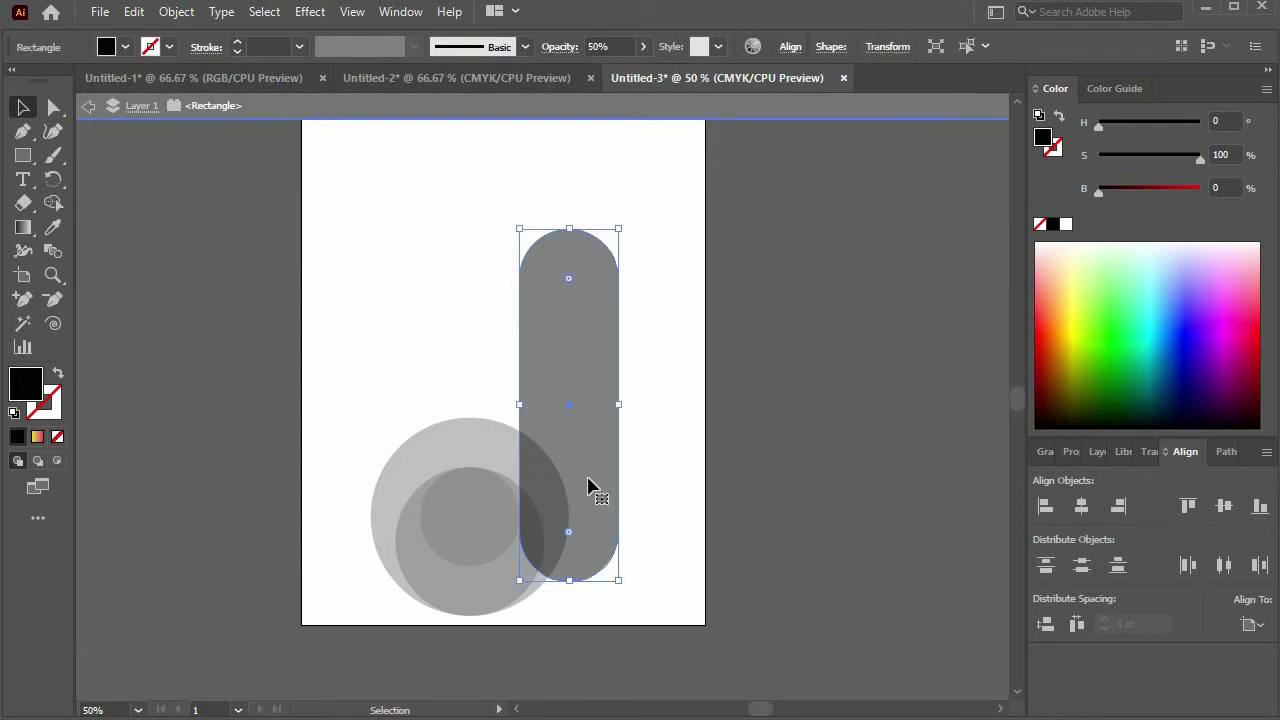
Move the whole design up the page, then select the pill alone
double_click(434, 551)
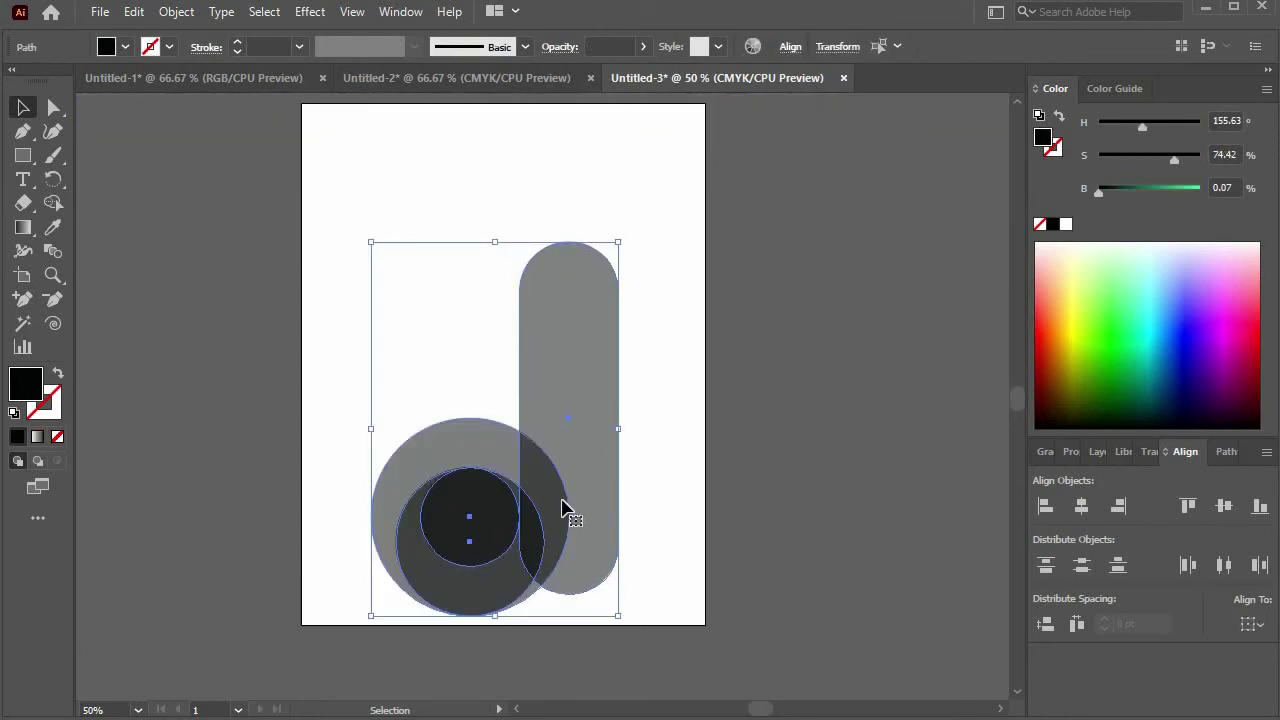
left_click_drag(572, 489, 581, 415)
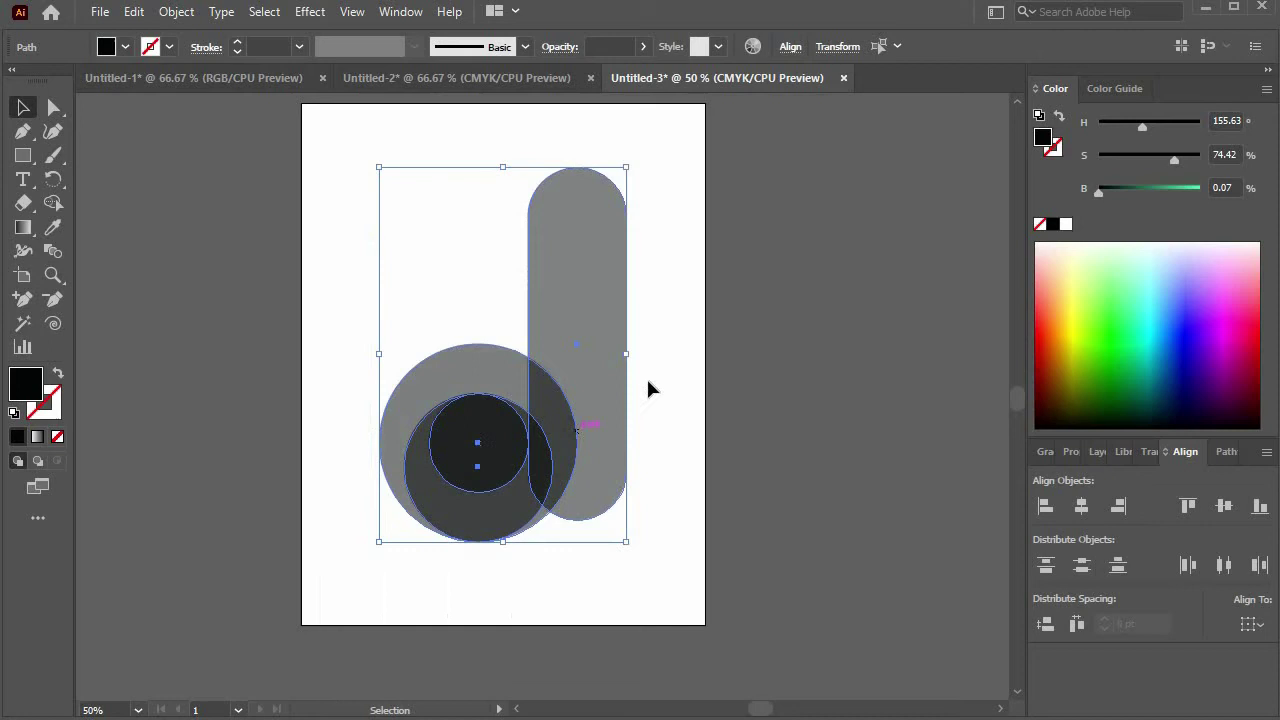
left_click(659, 319)
left_click(594, 380)
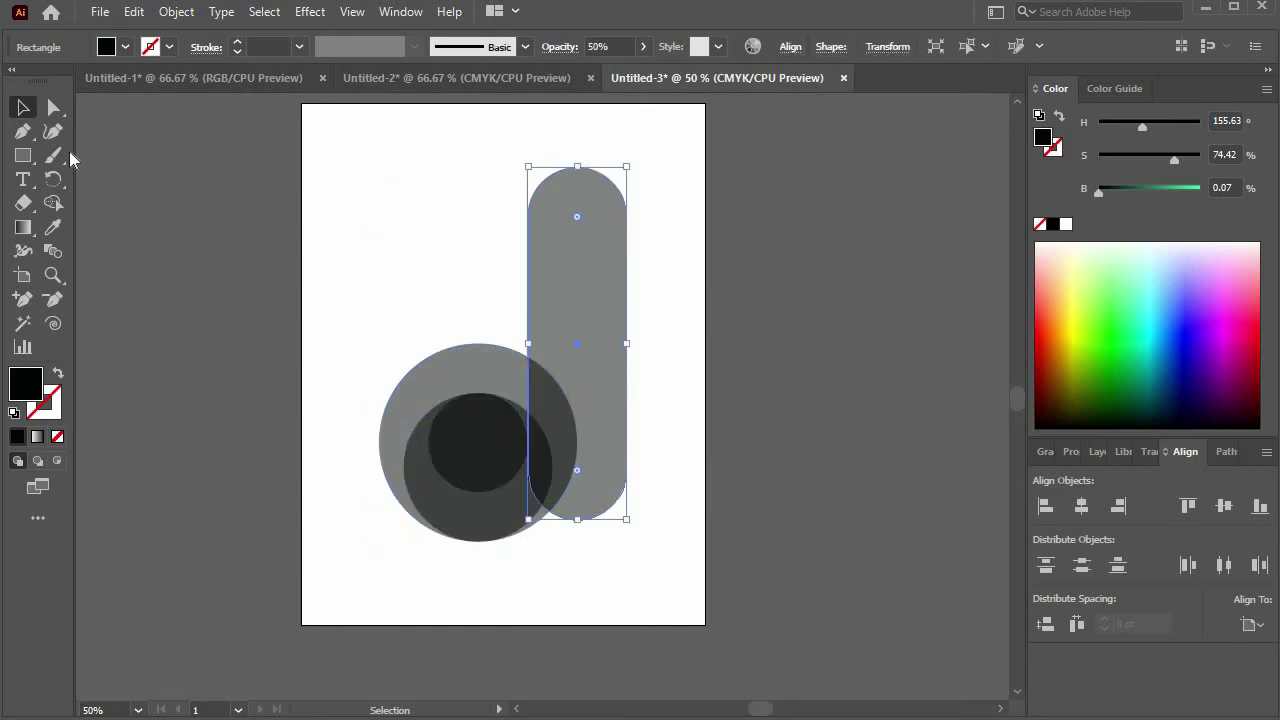
Draw a trial shape with the Pen tool, then delete the resulting black triangle
left_click(23, 131)
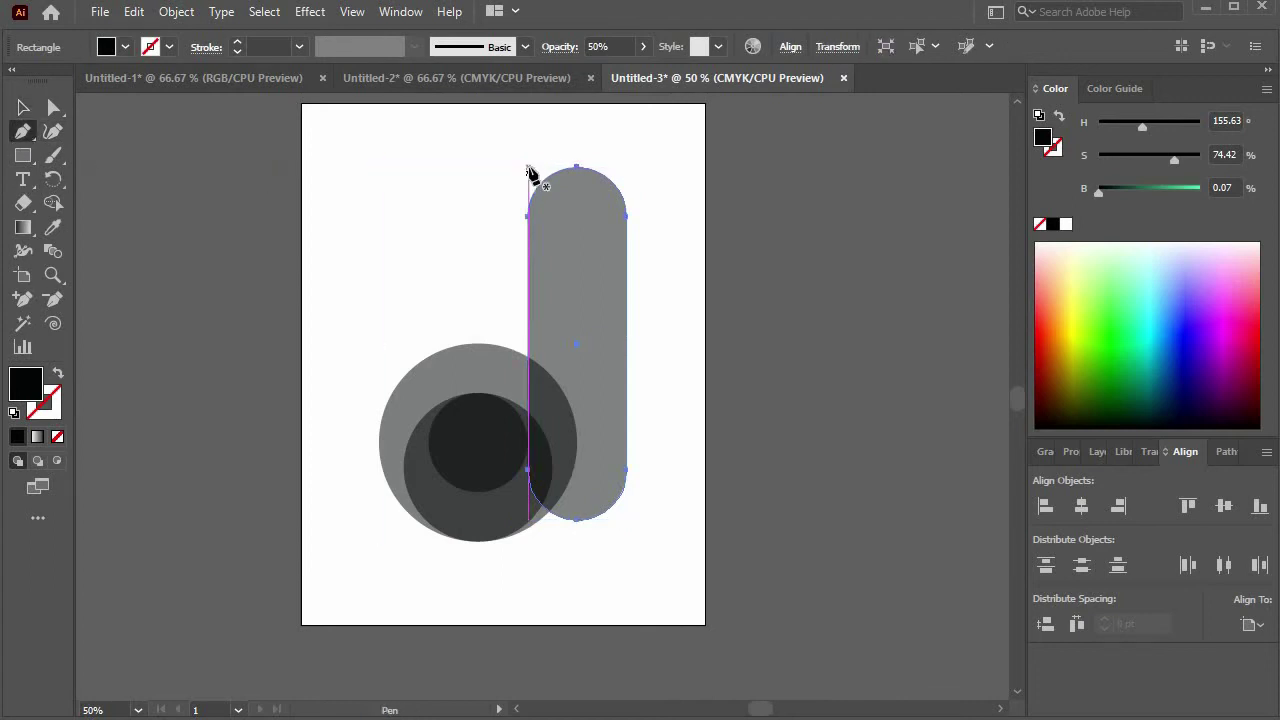
left_click(576, 137)
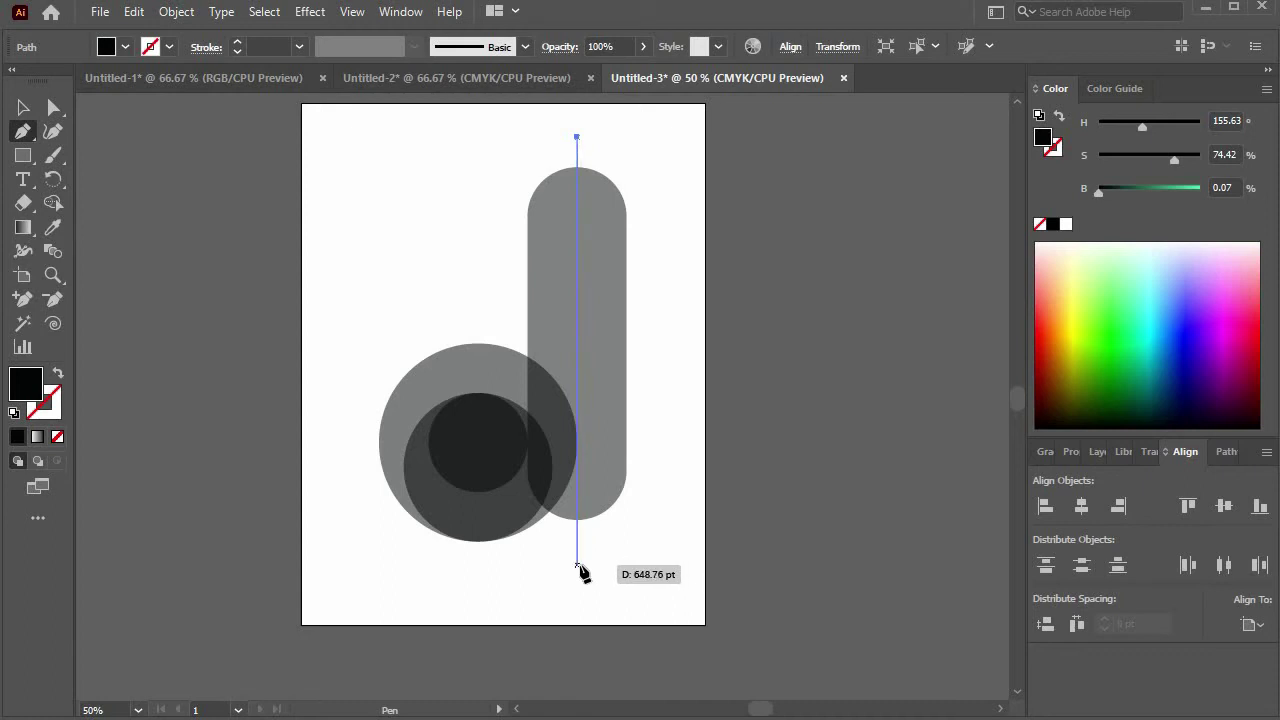
left_click(588, 565)
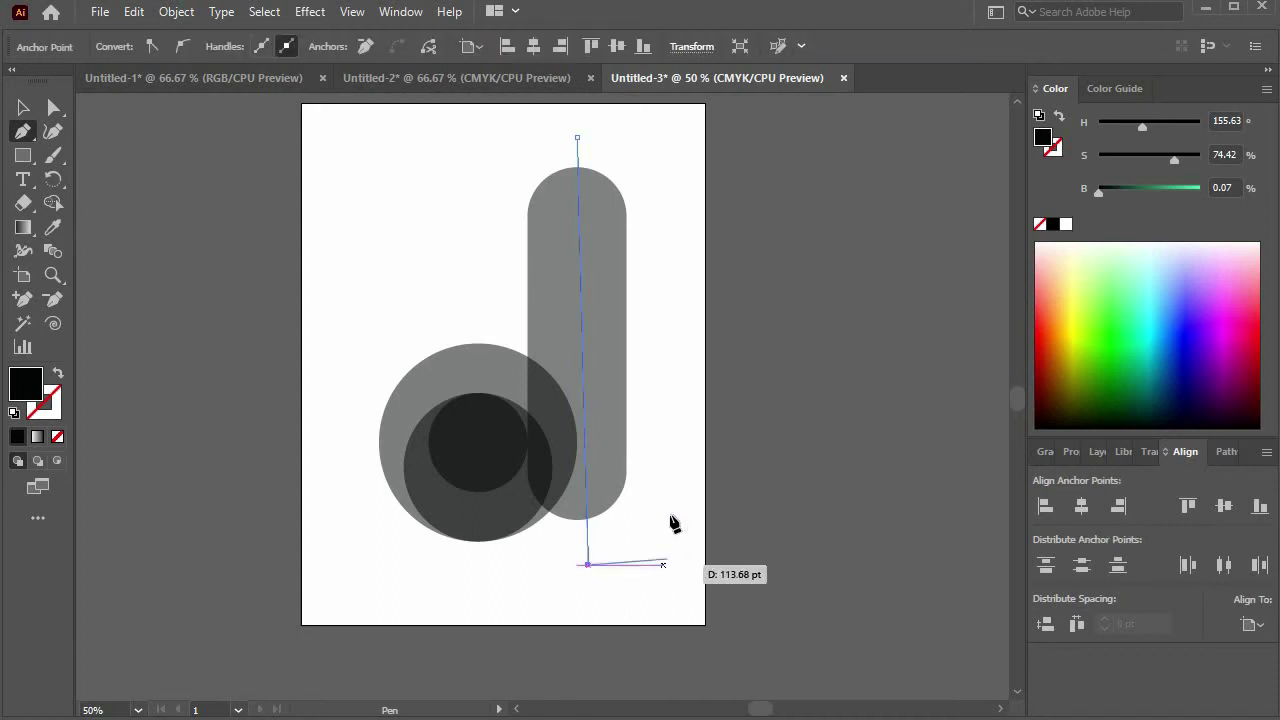
left_click(673, 489)
left_click(667, 593)
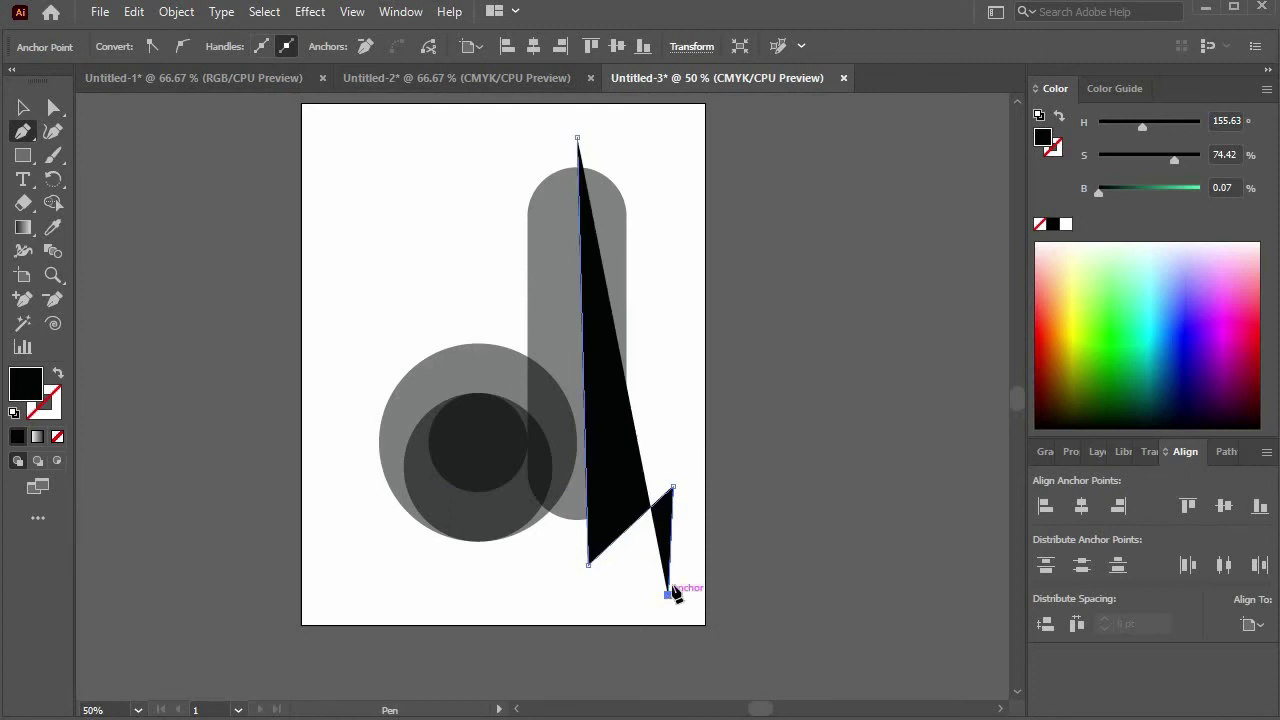
left_click(577, 137)
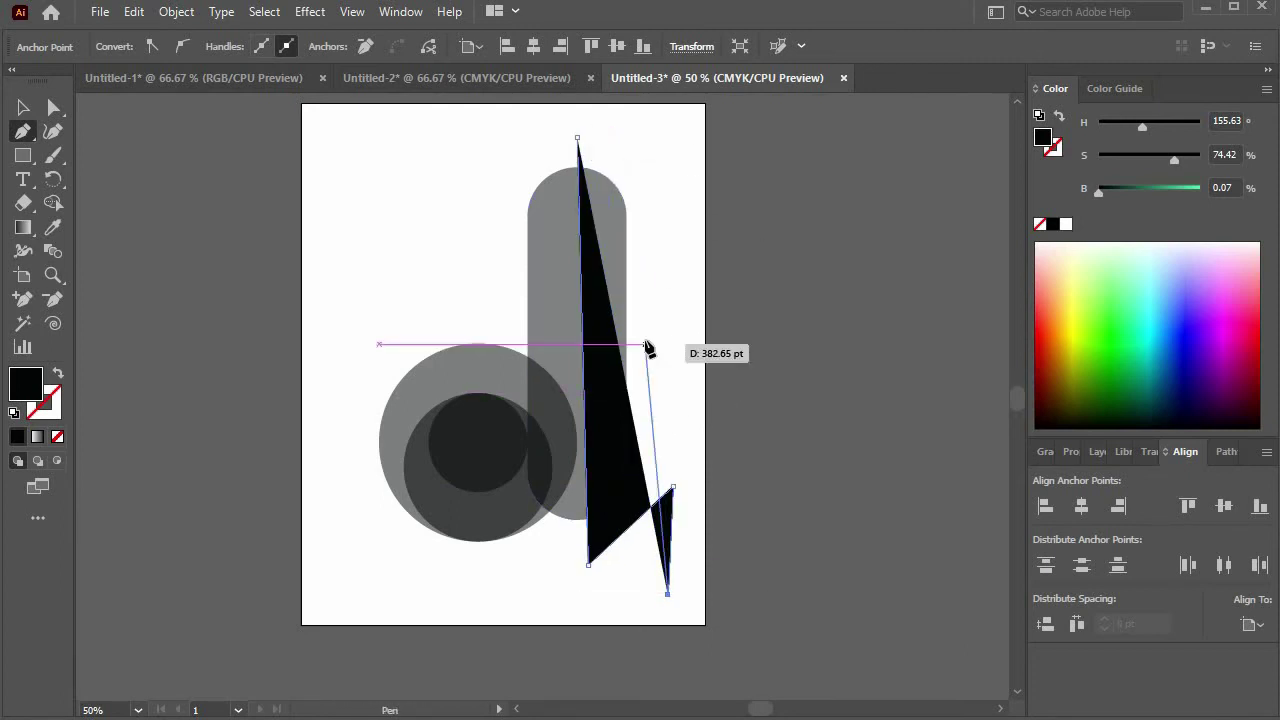
key("Delete")
key("v")
left_click(609, 366)
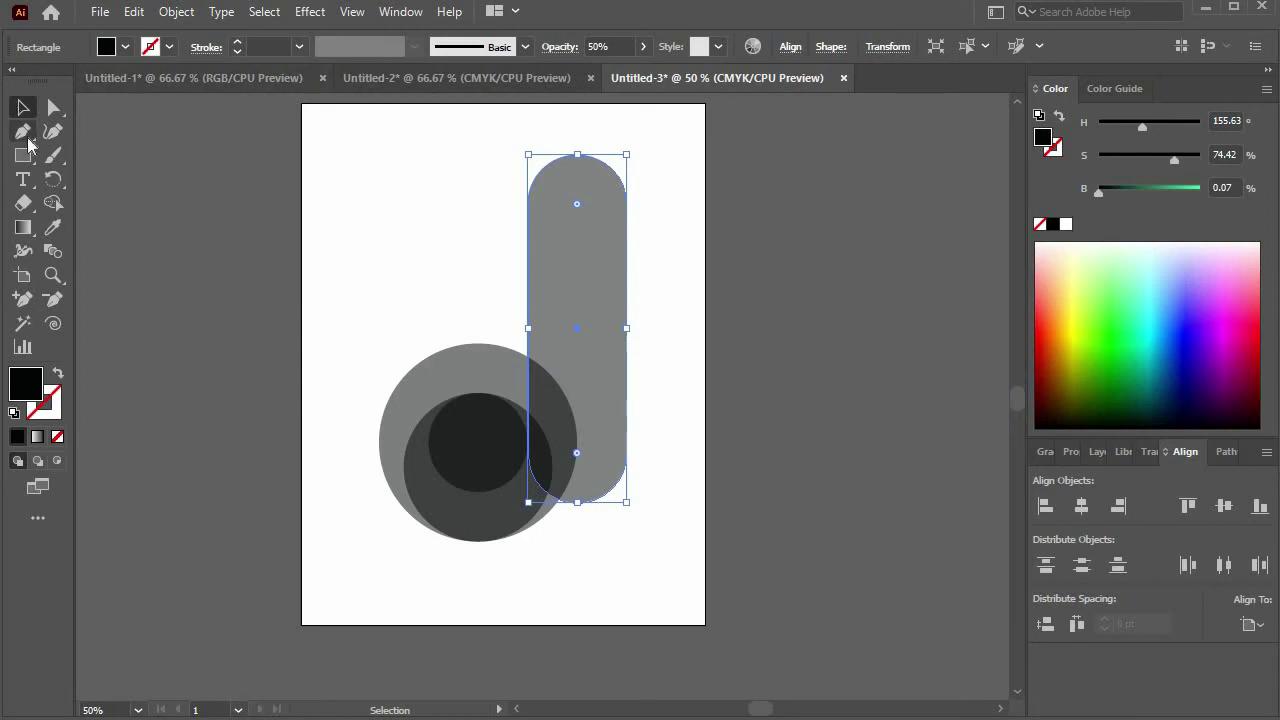
Draw a closed quadrilateral with the Pen tool covering the grey bar's right half
left_click(23, 131)
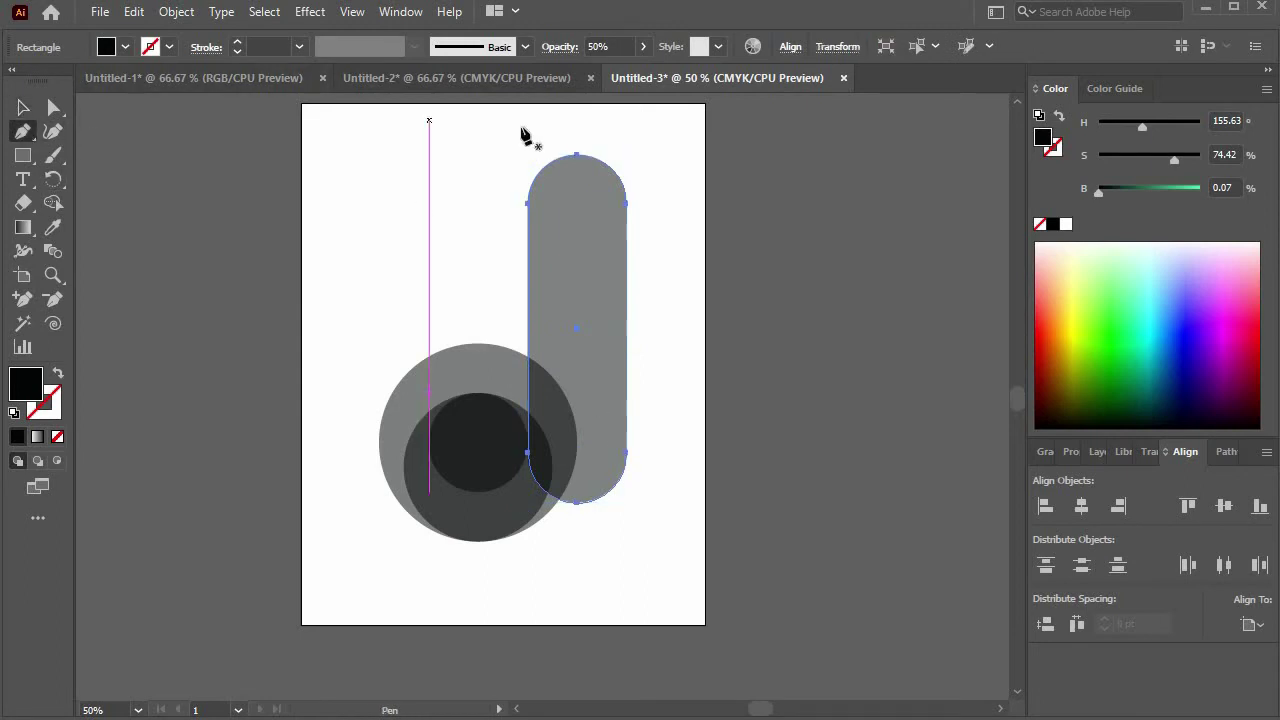
left_click(576, 128)
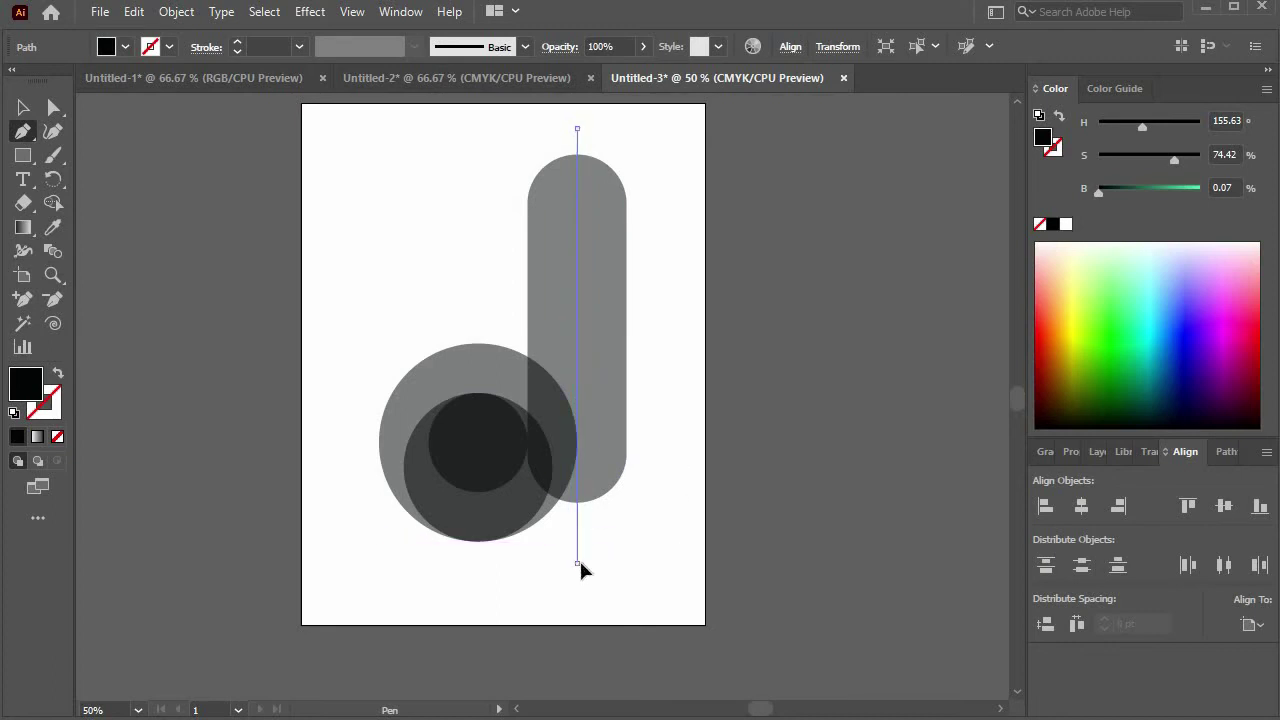
left_click(577, 563)
left_click(663, 578)
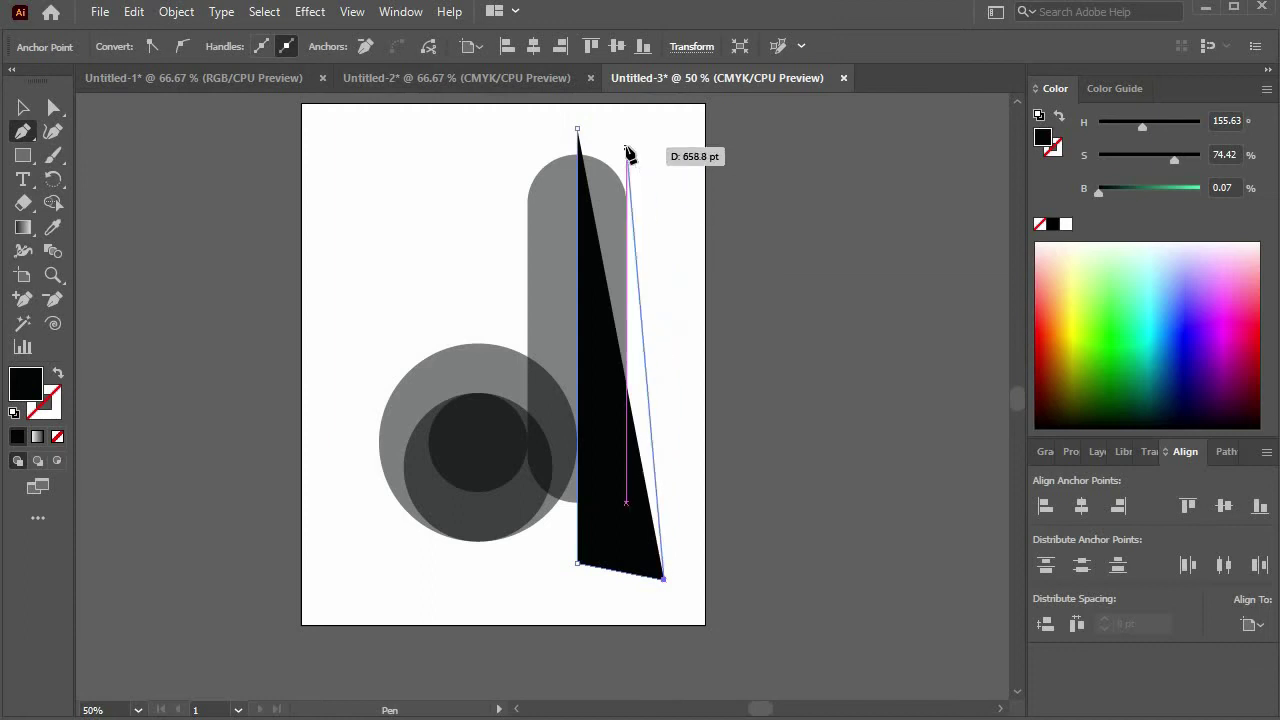
left_click(628, 131)
left_click(578, 130)
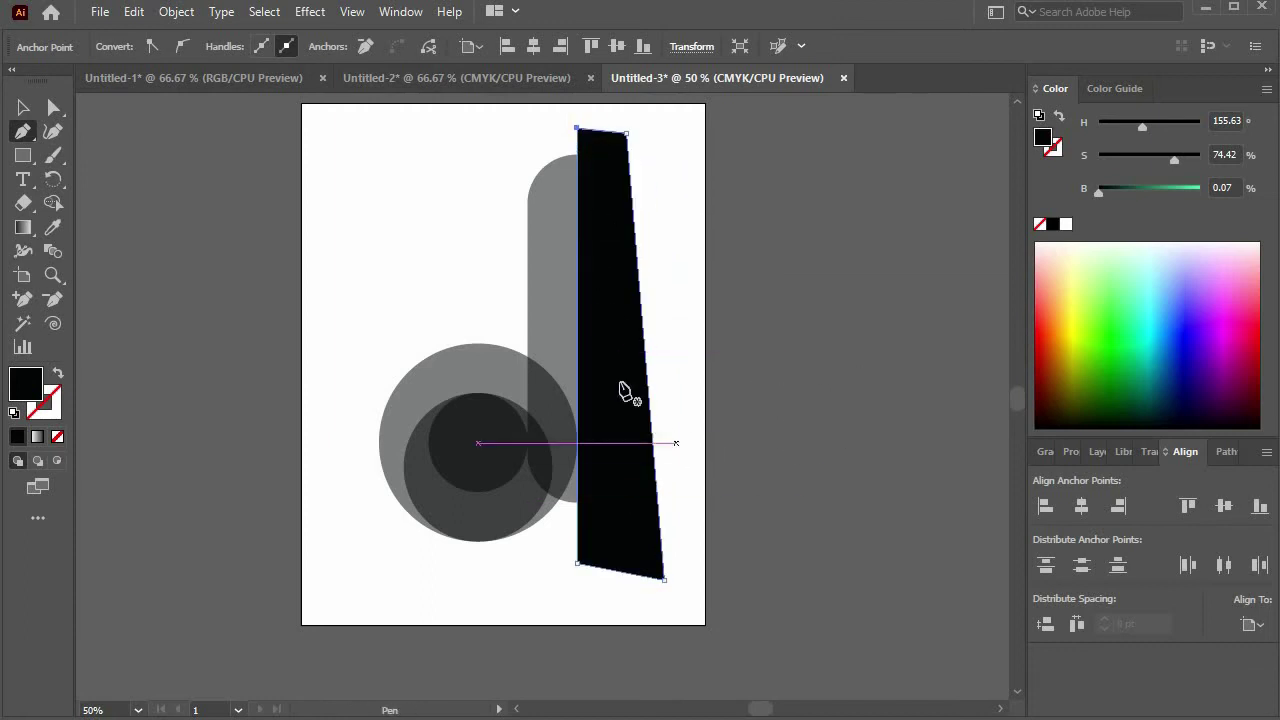
Subtract the quadrilateral from the grey bar with Pathfinder Minus Front
left_click(22, 107)
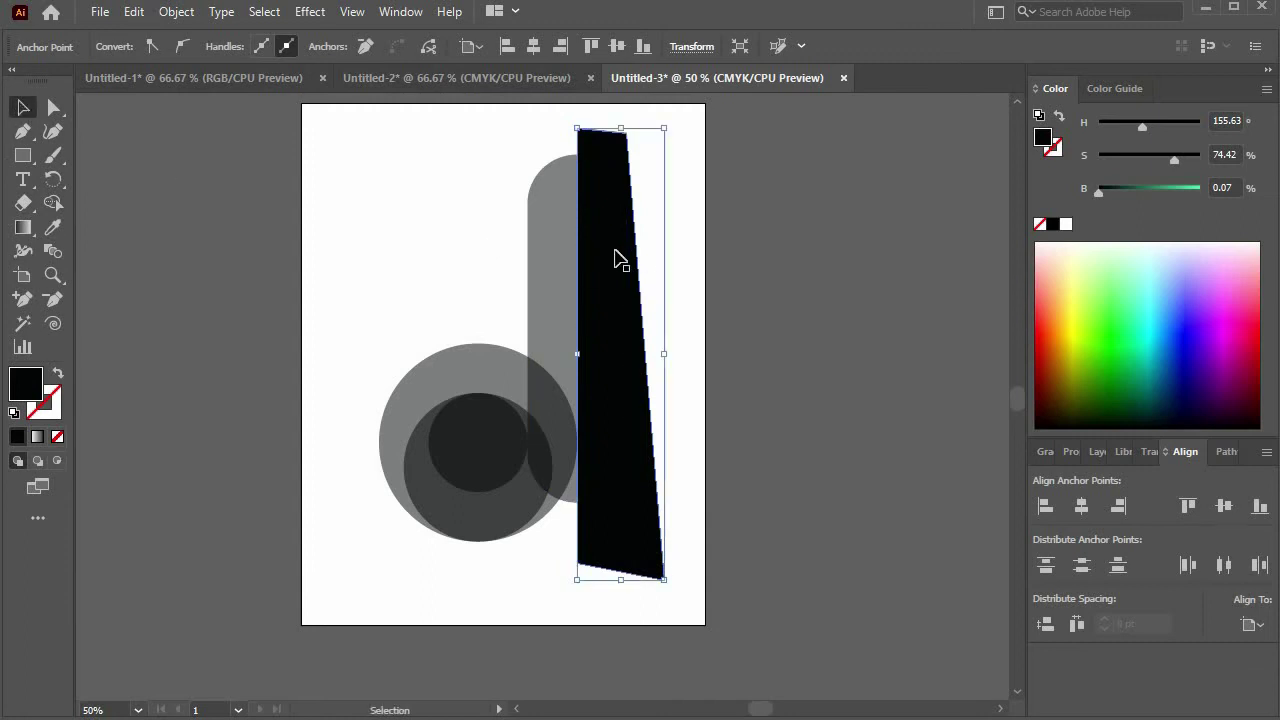
left_click(562, 254, "shift")
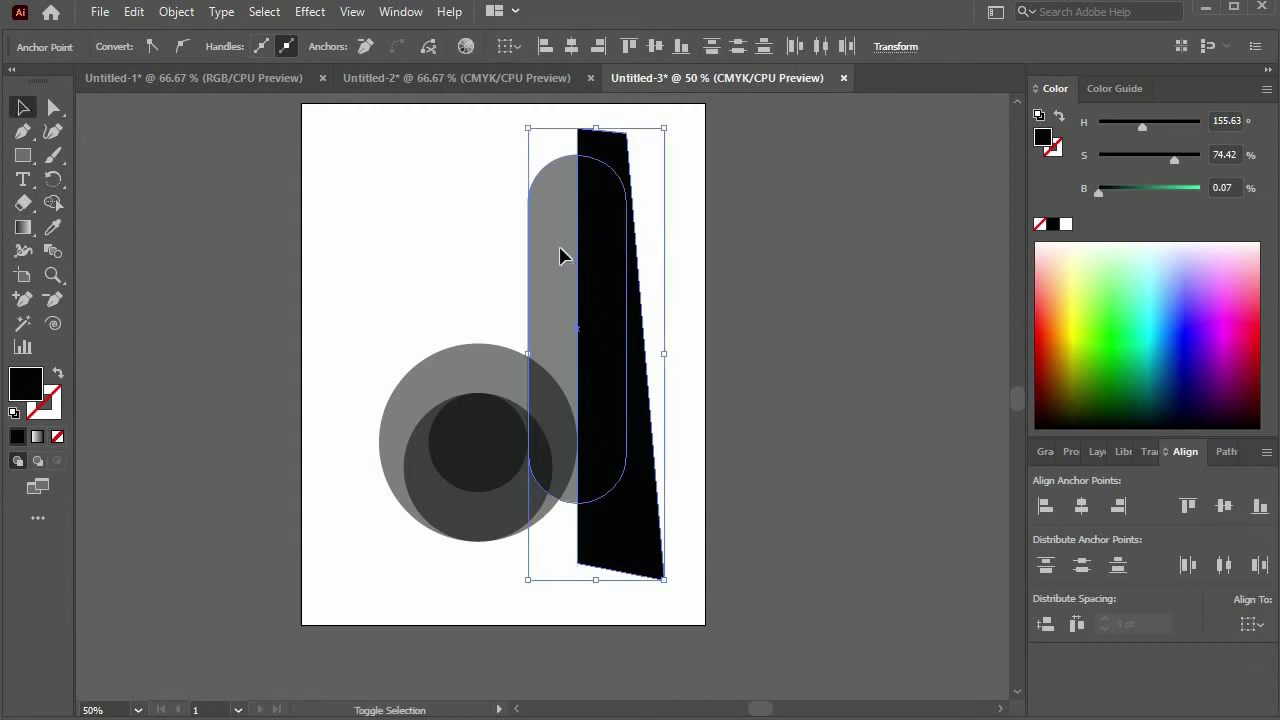
left_click(1225, 452)
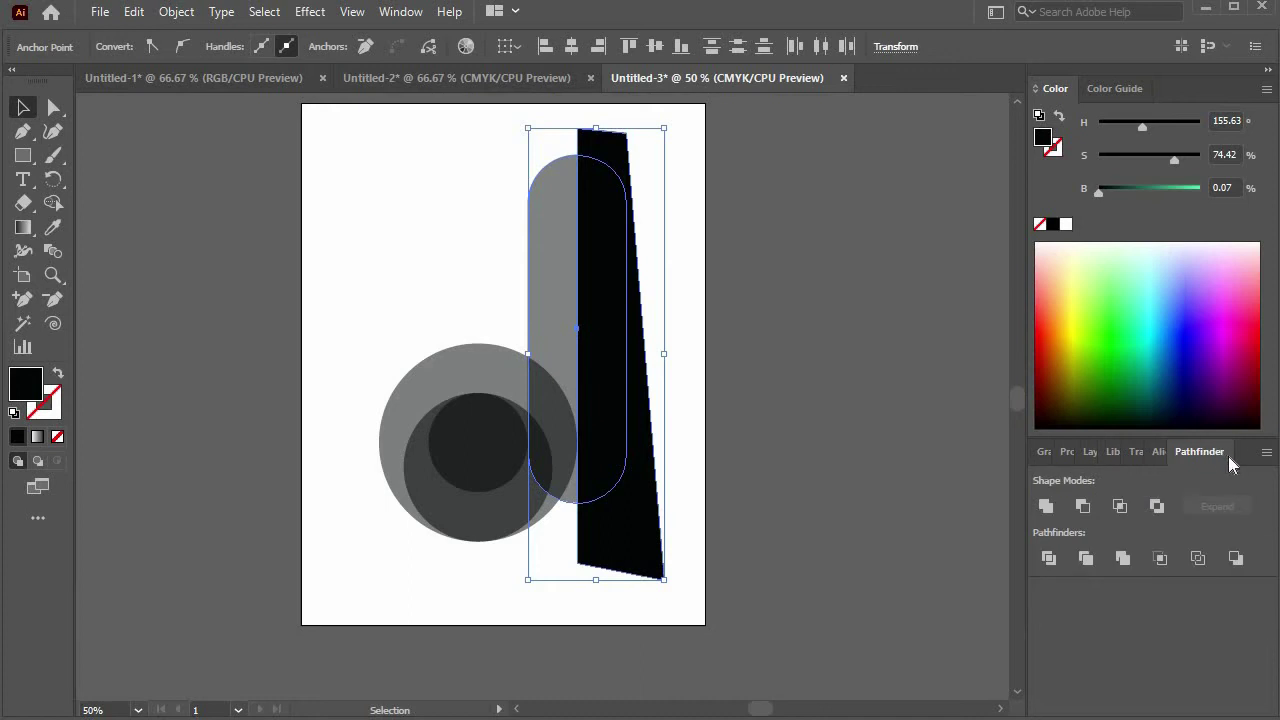
left_click(1083, 507)
left_click(666, 370)
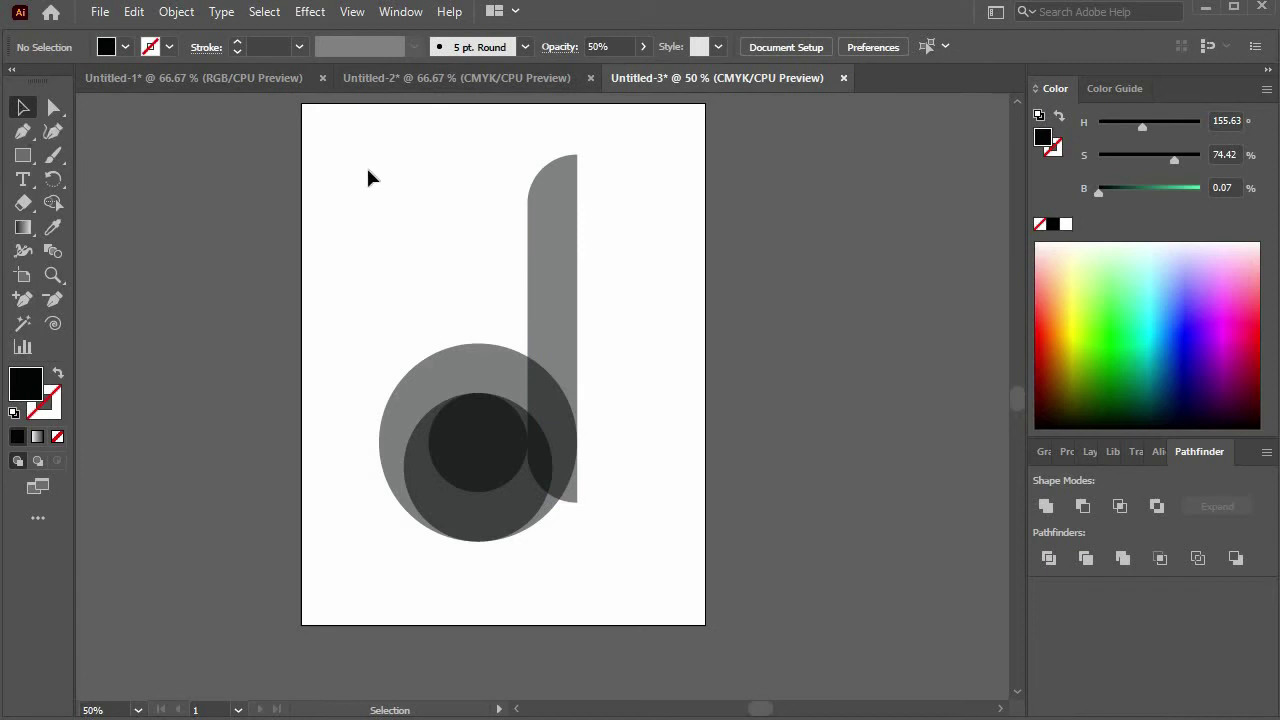
left_click_drag(338, 141, 672, 598)
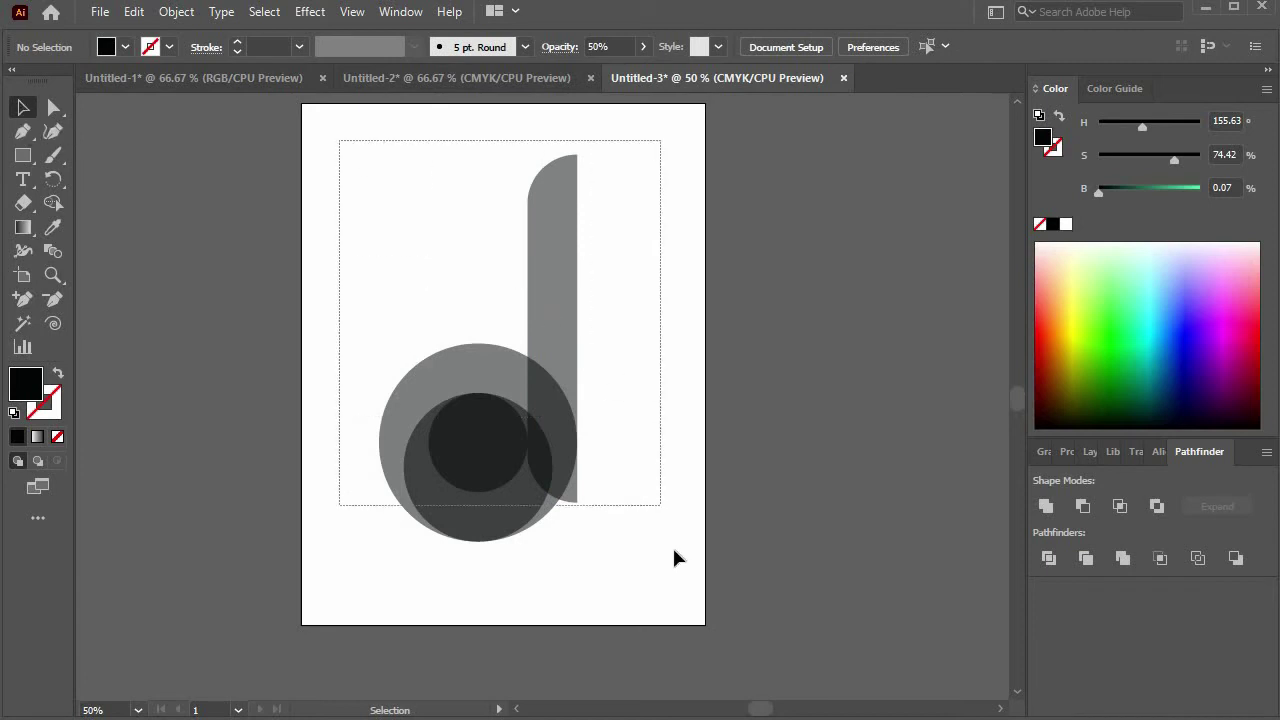
Merge the overlapping region at the stem's base with the Shape Builder
left_click(53, 202)
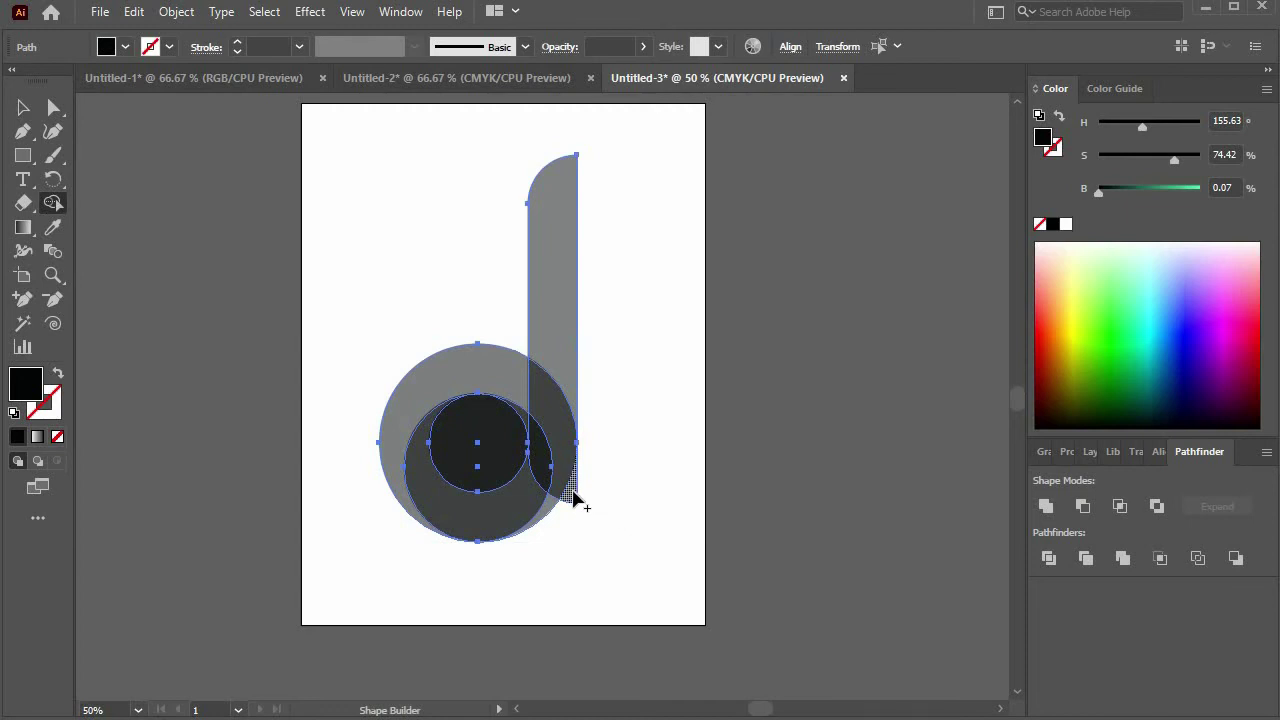
left_click_drag(573, 497, 551, 528)
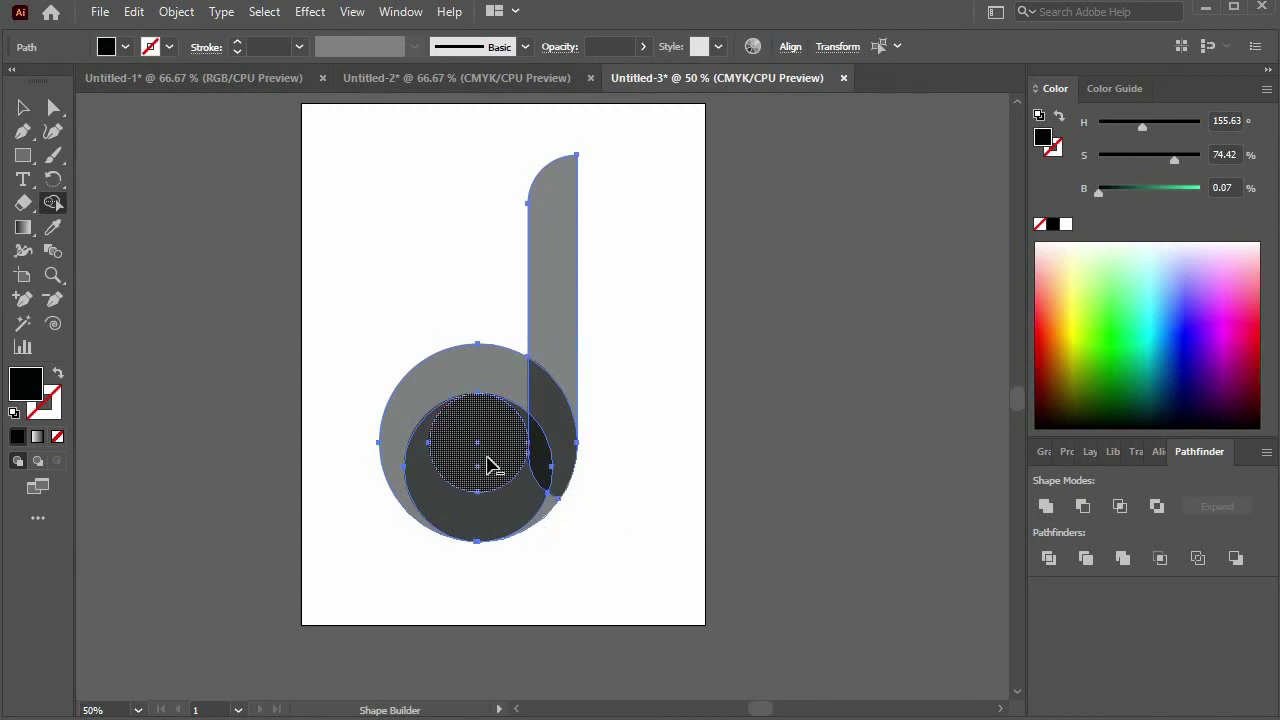
left_click(23, 107)
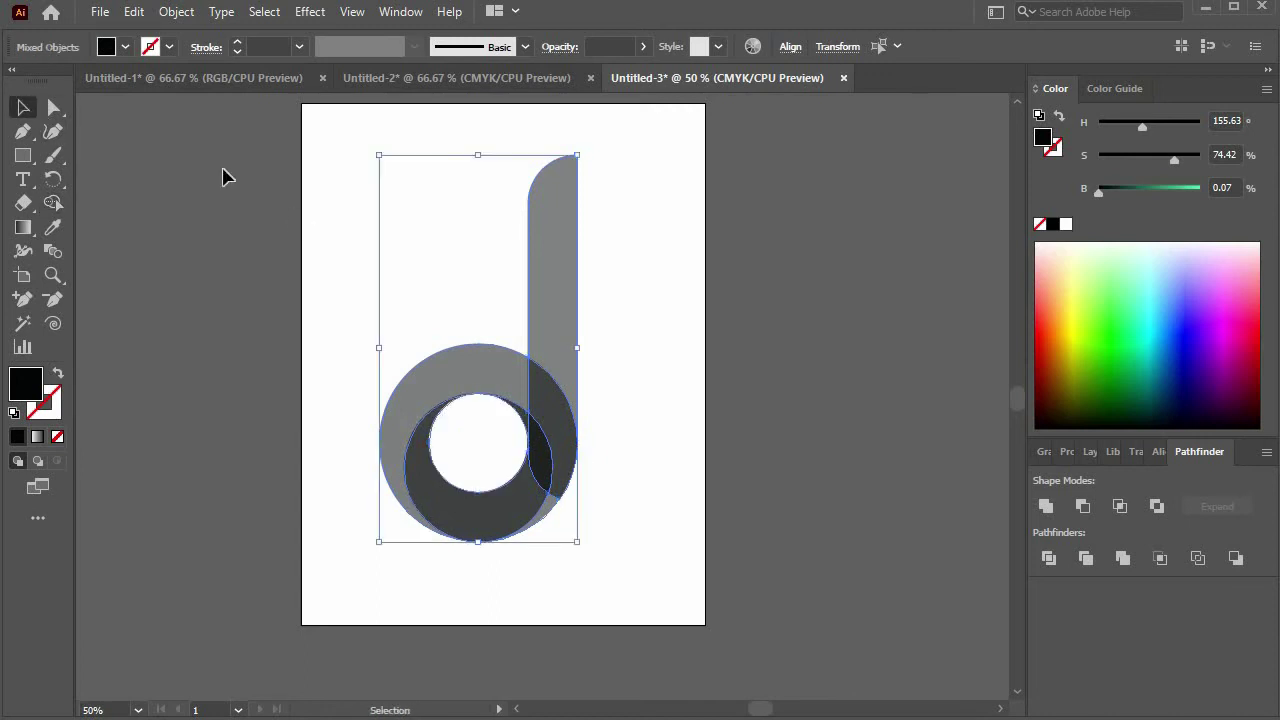
left_click(323, 232)
Lower the stem's top anchors by about 104 pt to shorten it
left_click(551, 237)
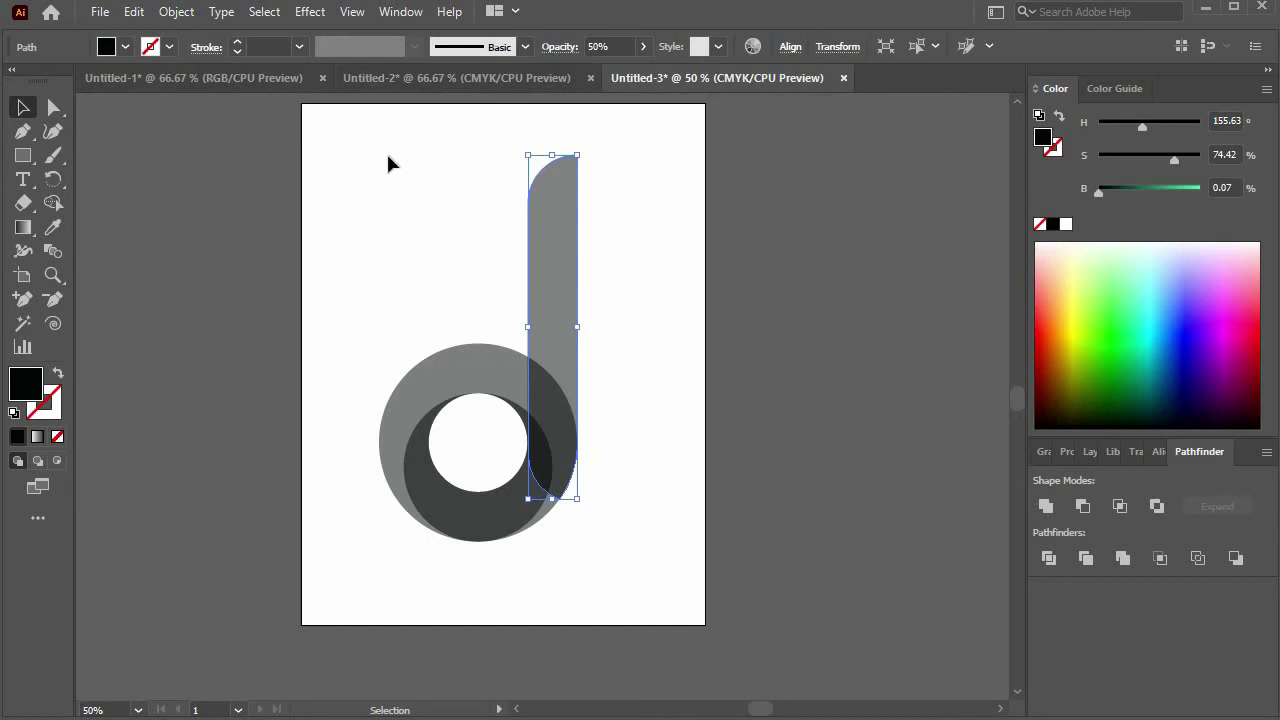
left_click(54, 107)
left_click_drag(477, 117, 680, 268)
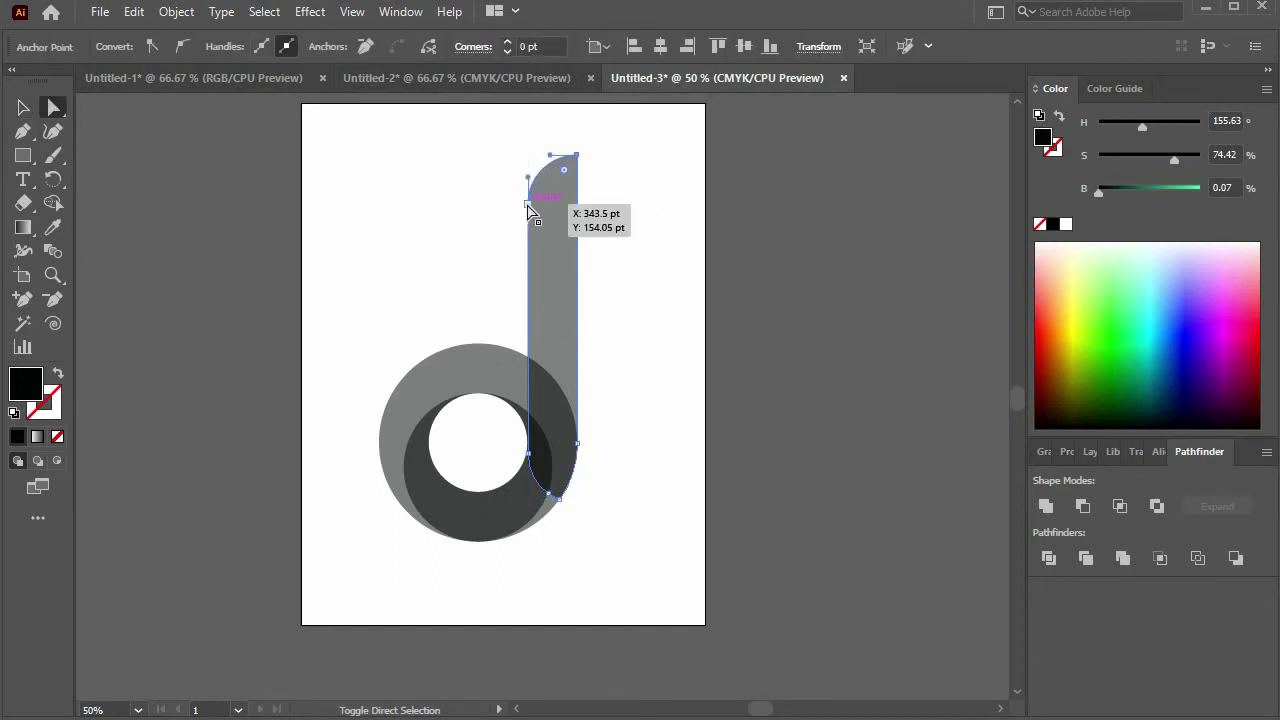
left_click_drag(529, 210, 519, 310)
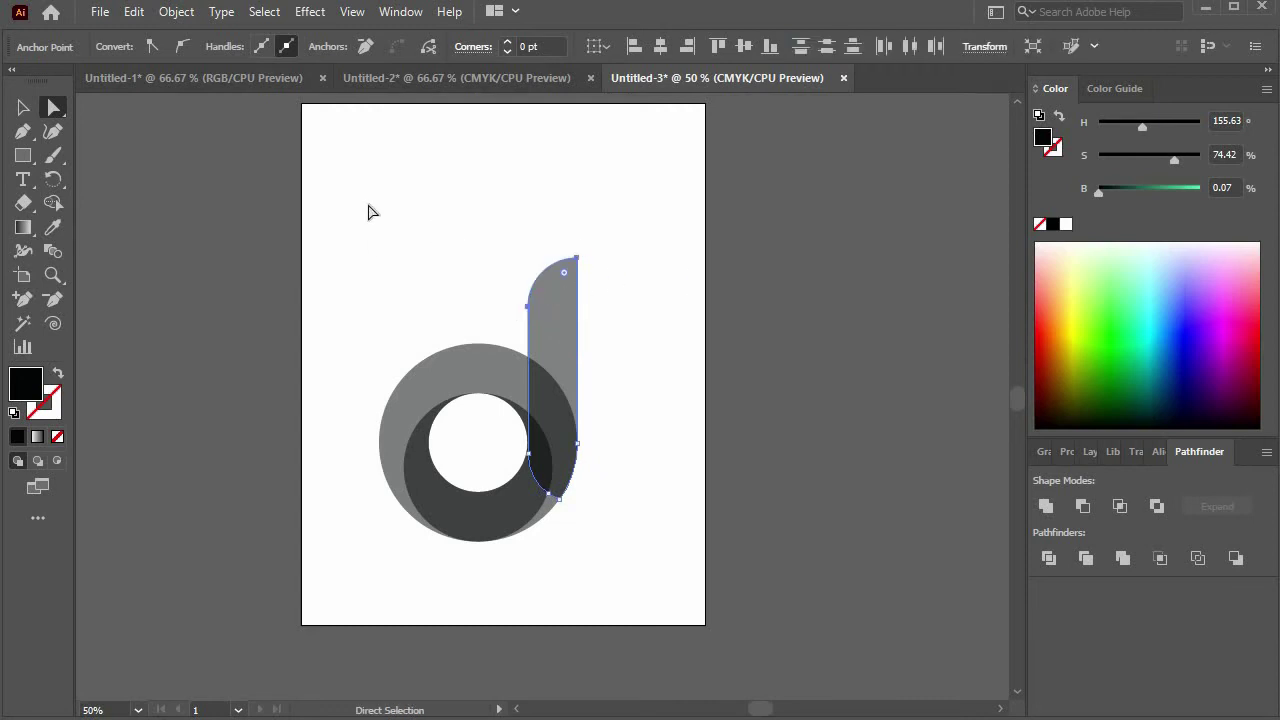
Move the whole letter d up and to the right
left_click_drag(330, 184, 688, 604)
mouse_move(525, 504)
left_mouse_down()
mouse_move(533, 512)
mouse_move(557, 480)
left_mouse_up()
left_click(672, 427)
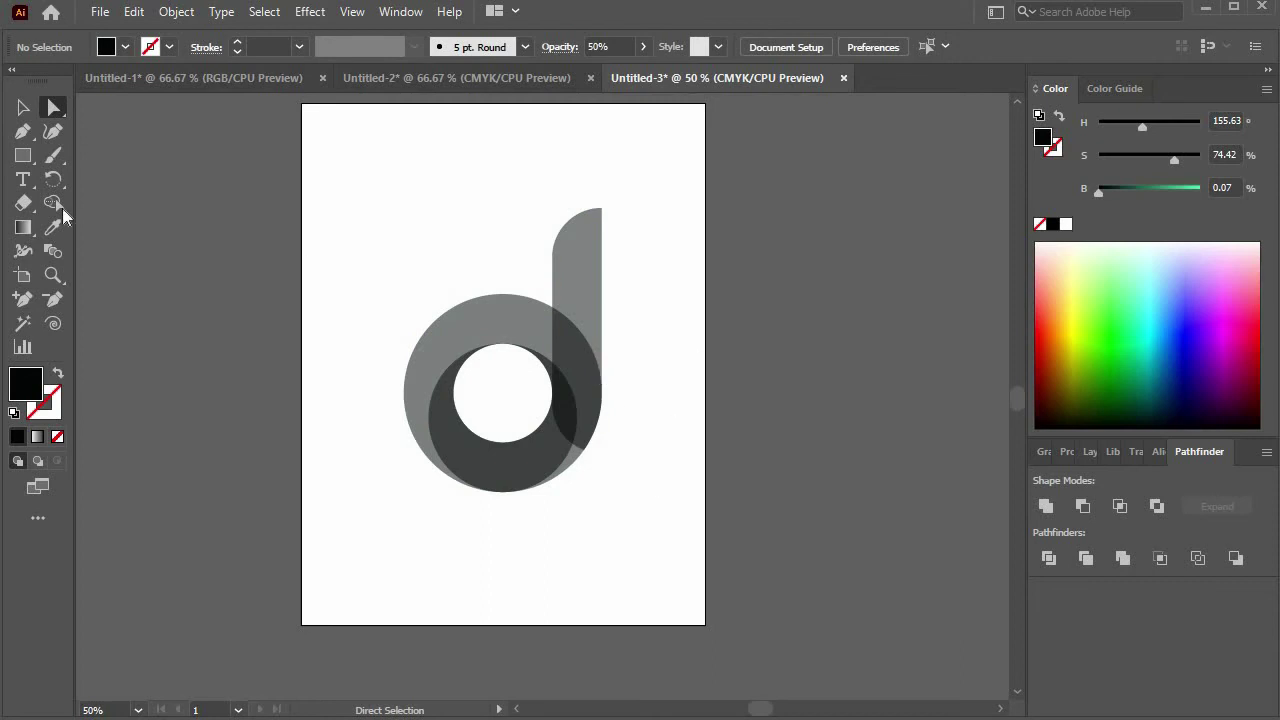
key("v")
left_click_drag(430, 170, 684, 562)
Merge the stem and lower ring into one shape with the Shape Builder
left_click(585, 272, "shift")
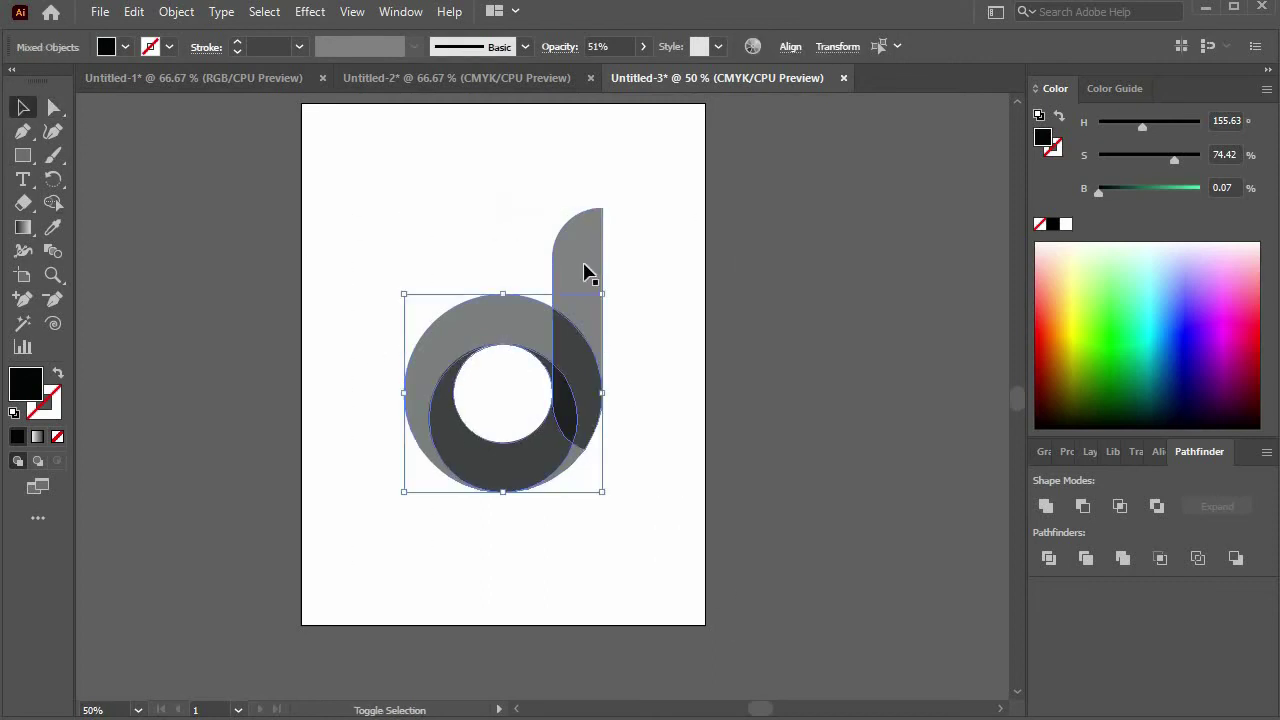
left_click_drag(374, 277, 554, 429)
scroll(554, 429, "down", 1)
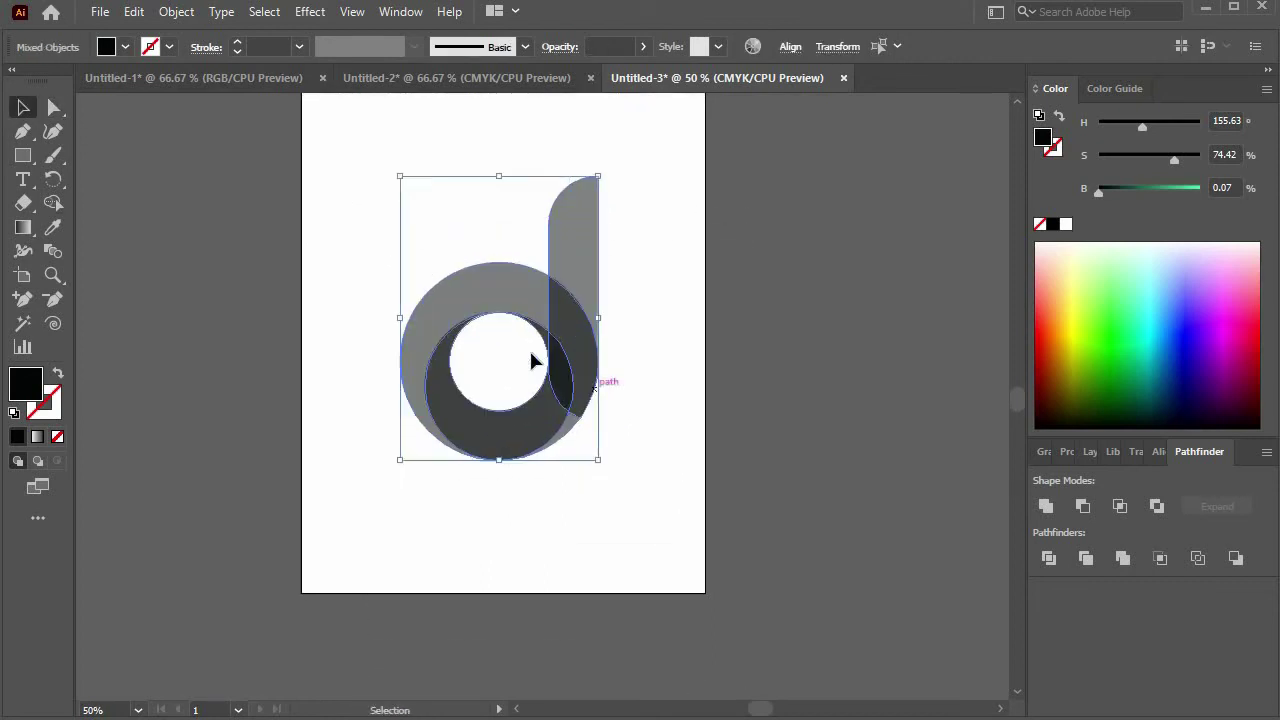
left_click(53, 107)
left_click(53, 202)
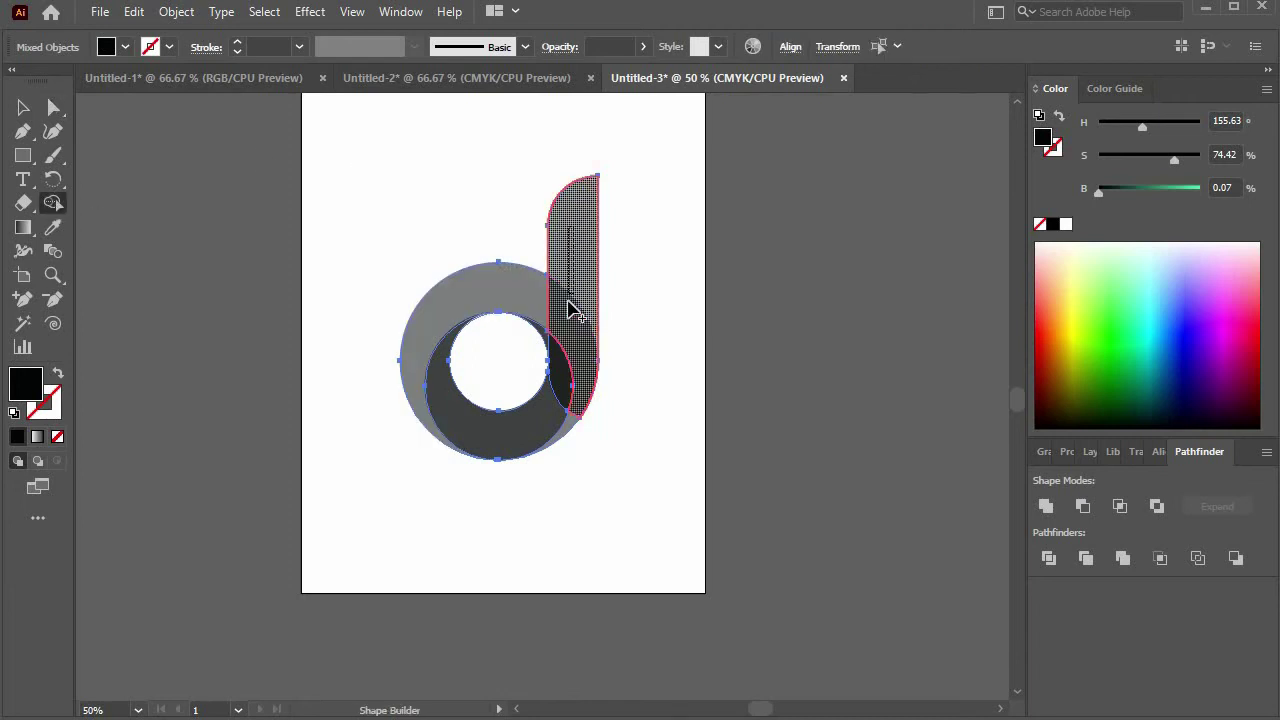
left_click_drag(567, 302, 562, 428)
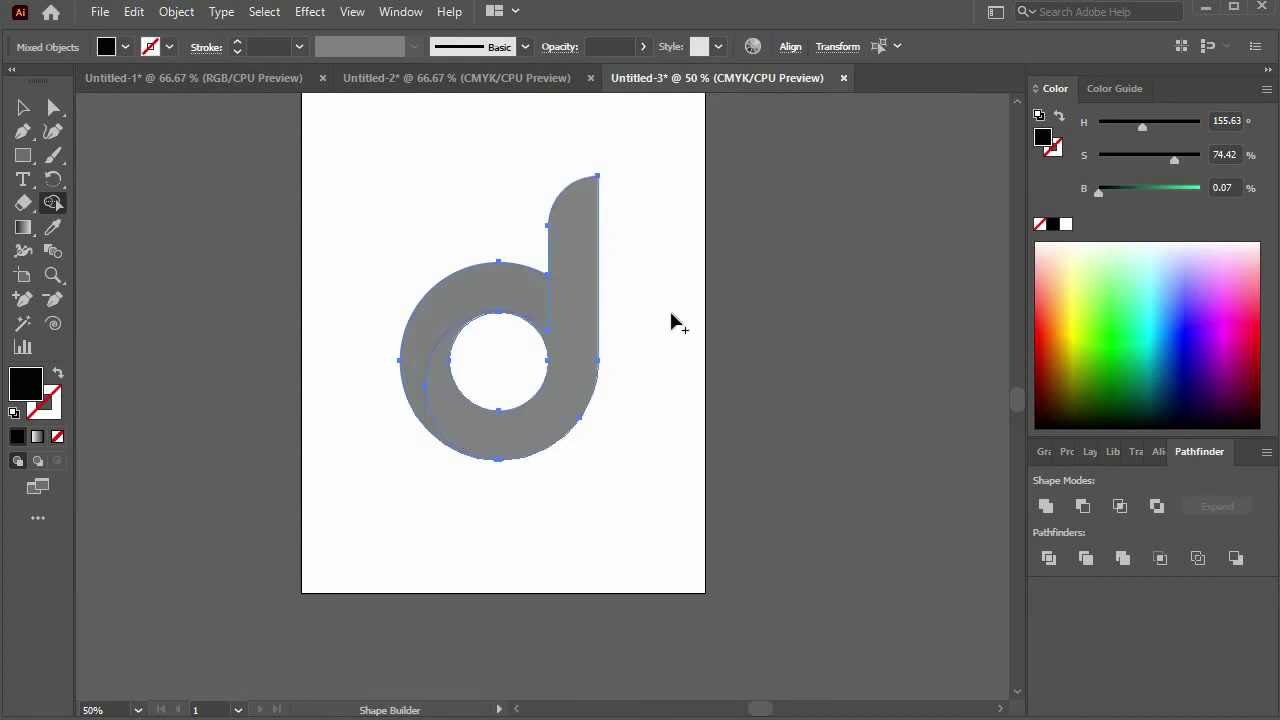
Give the merged stem-and-ring shape a light green fill at 100% opacity
key("v")
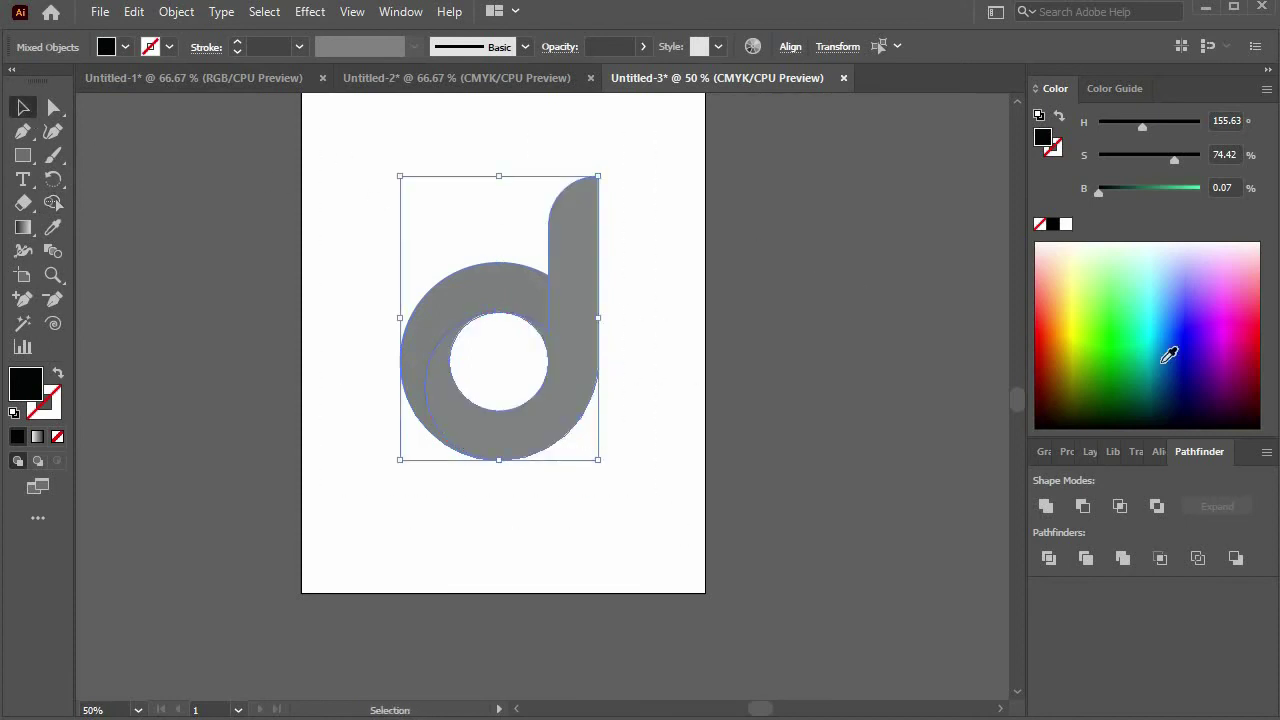
left_click(1128, 295)
left_click(612, 47)
type("50")
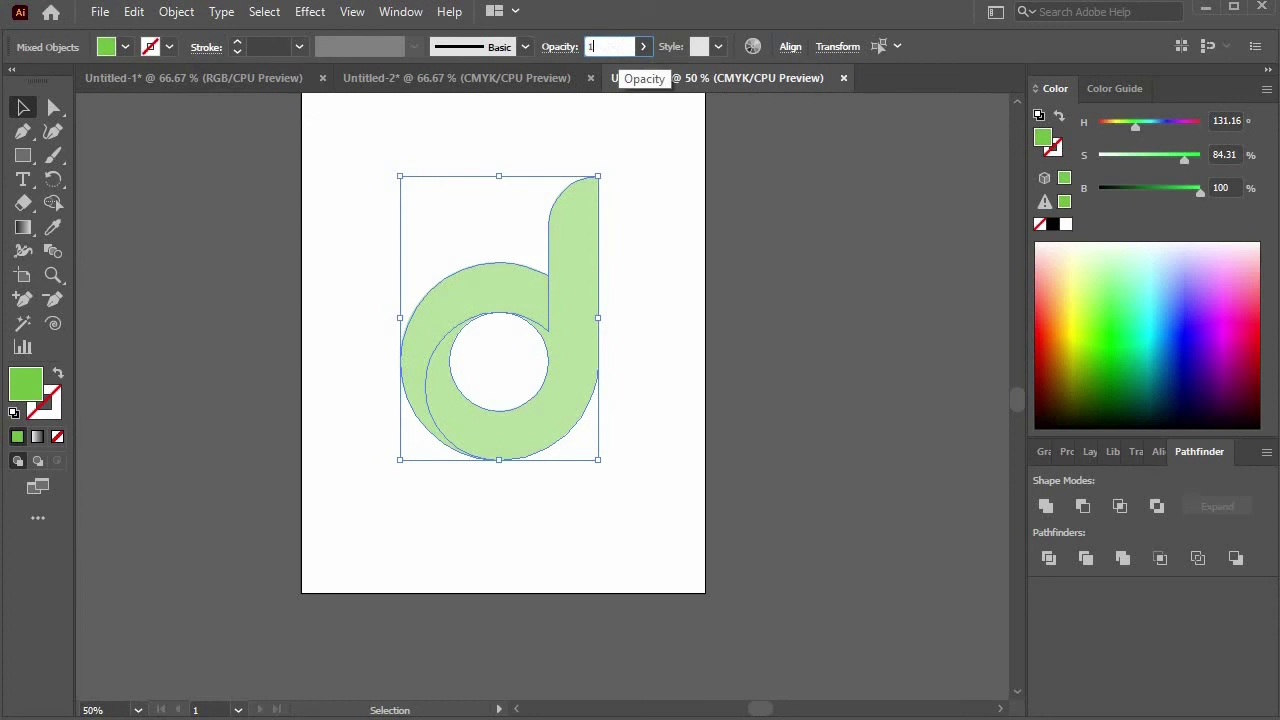
type("00")
key("Return")
left_click(660, 220)
Fill the bowl's left crescent with blue-purple
left_click(566, 309)
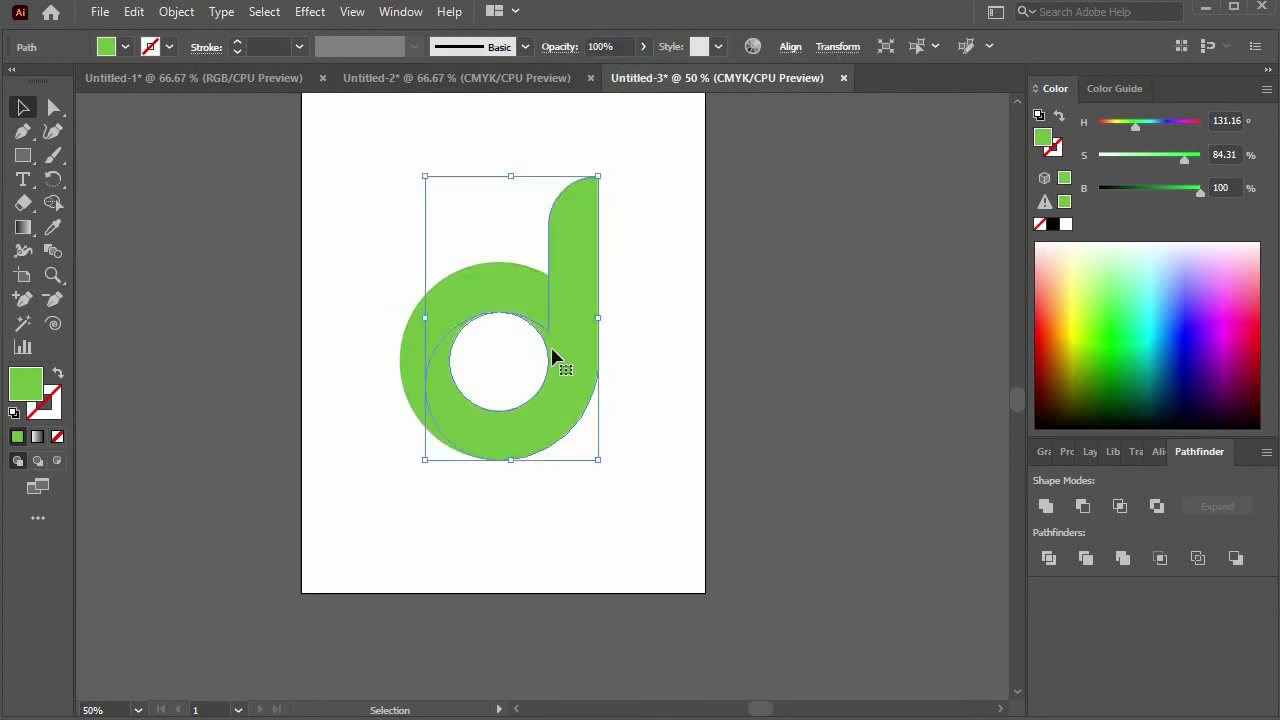
left_click(500, 295)
left_click(1200, 345)
left_click(583, 238)
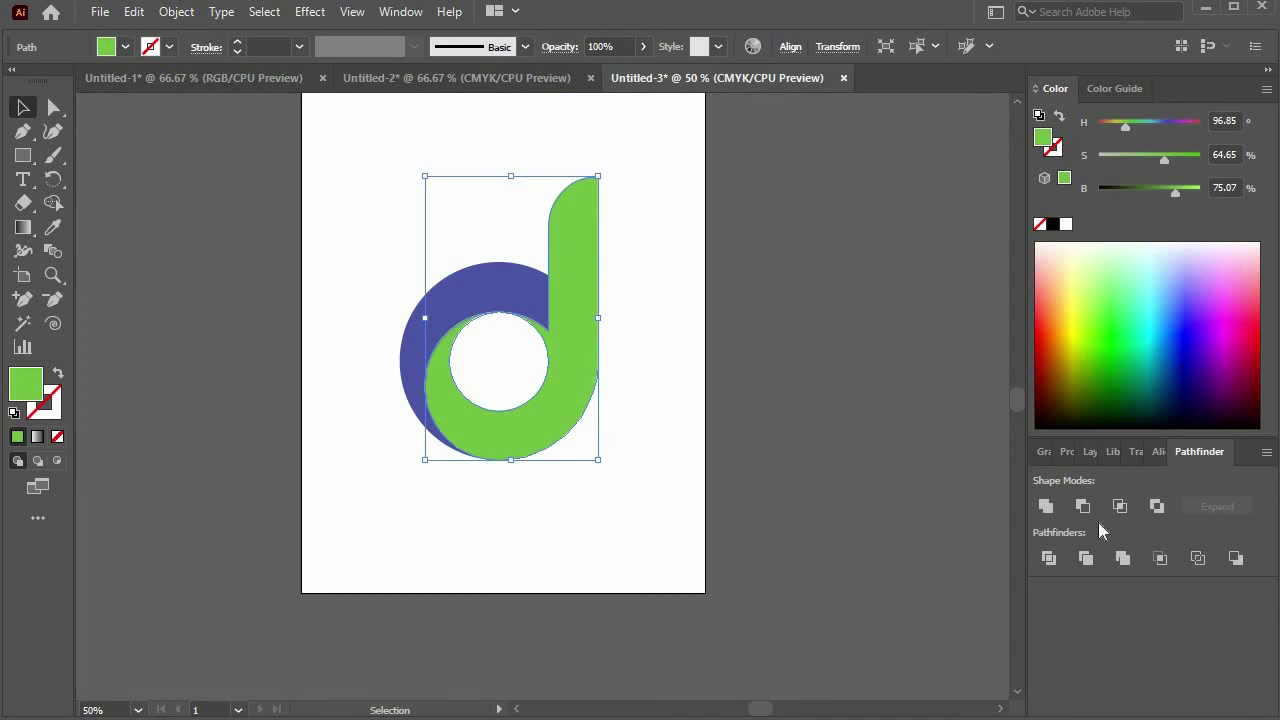
Apply a linear gradient to the green shape and switch its end stop to HSB colour
left_click(1041, 452)
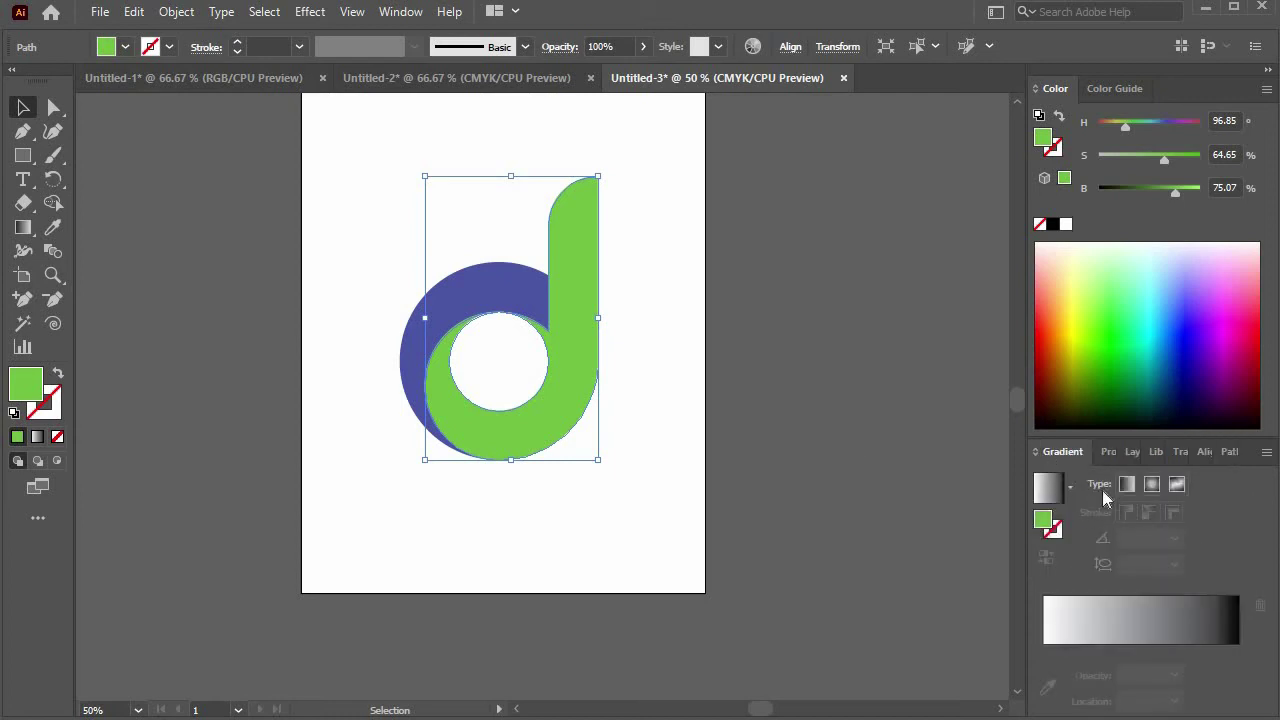
left_click(1126, 488)
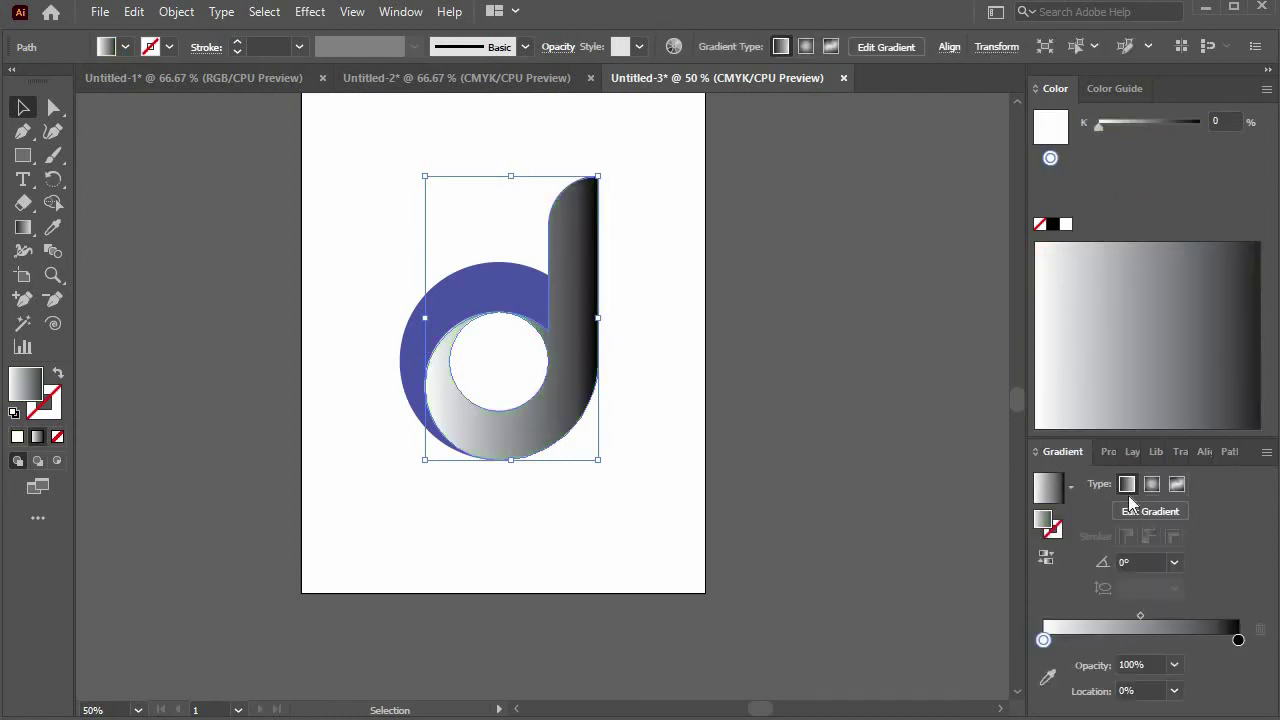
left_click(1239, 642)
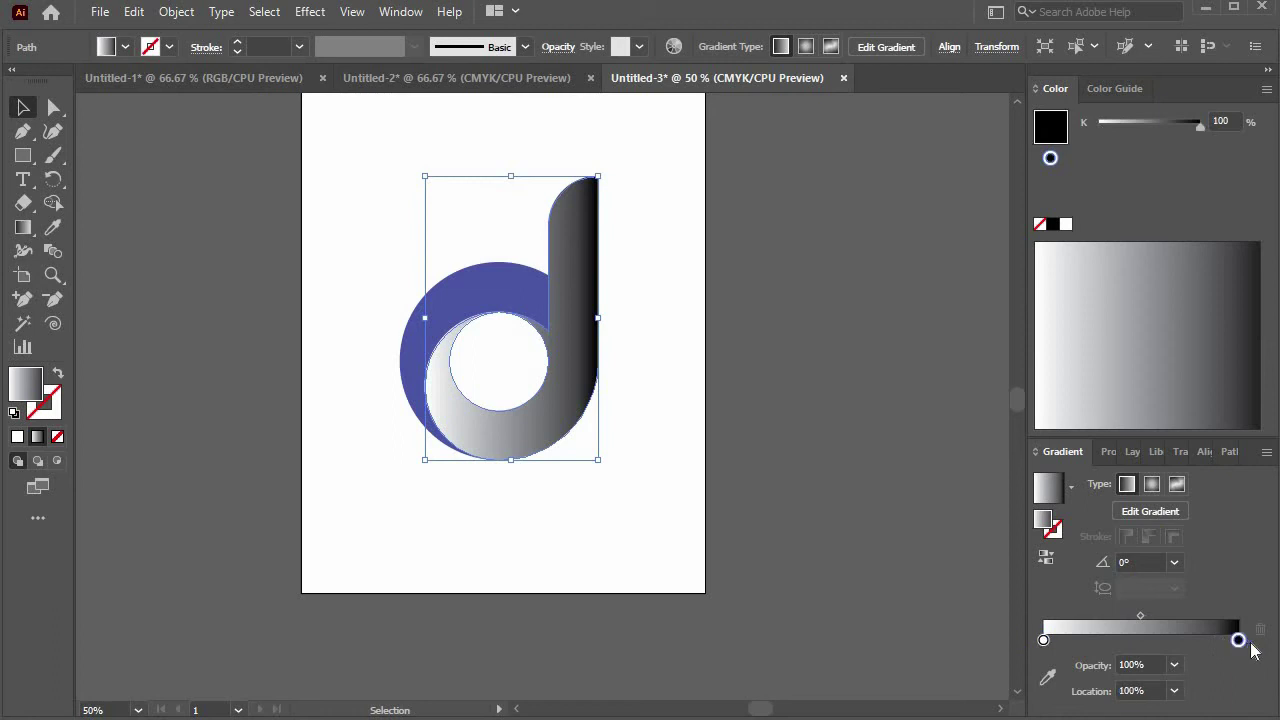
double_click(1239, 641)
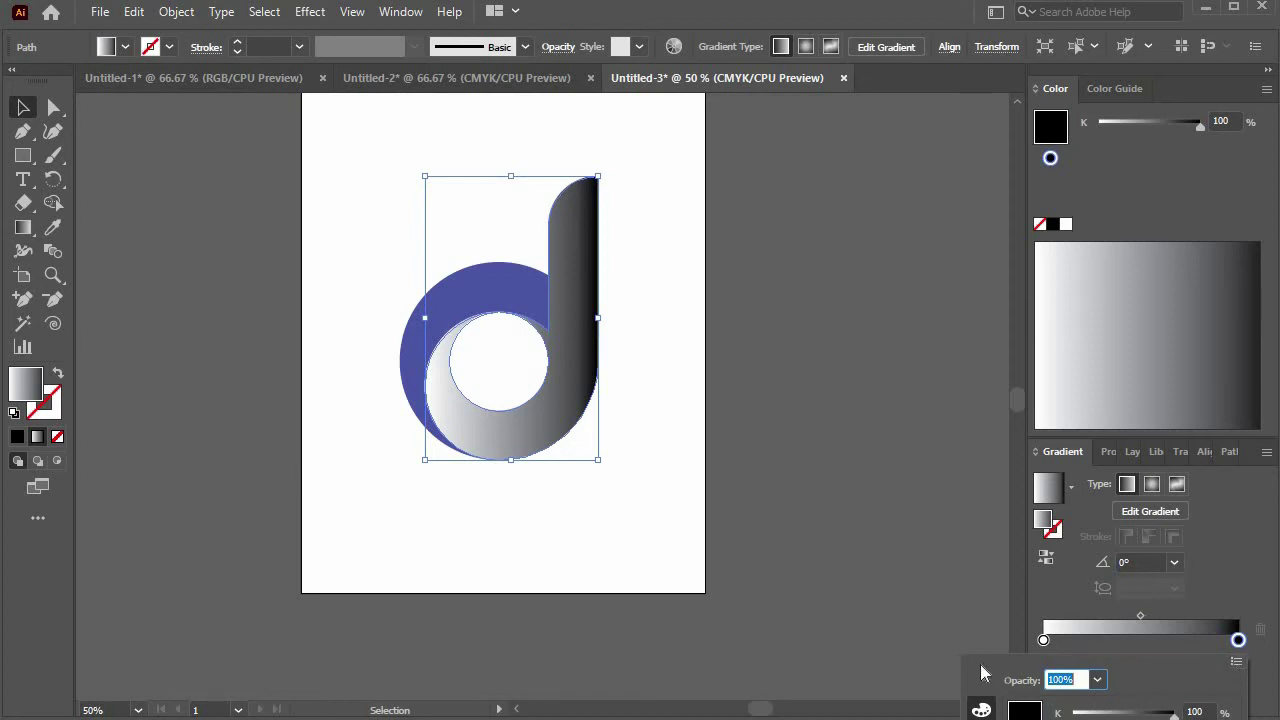
key("Escape")
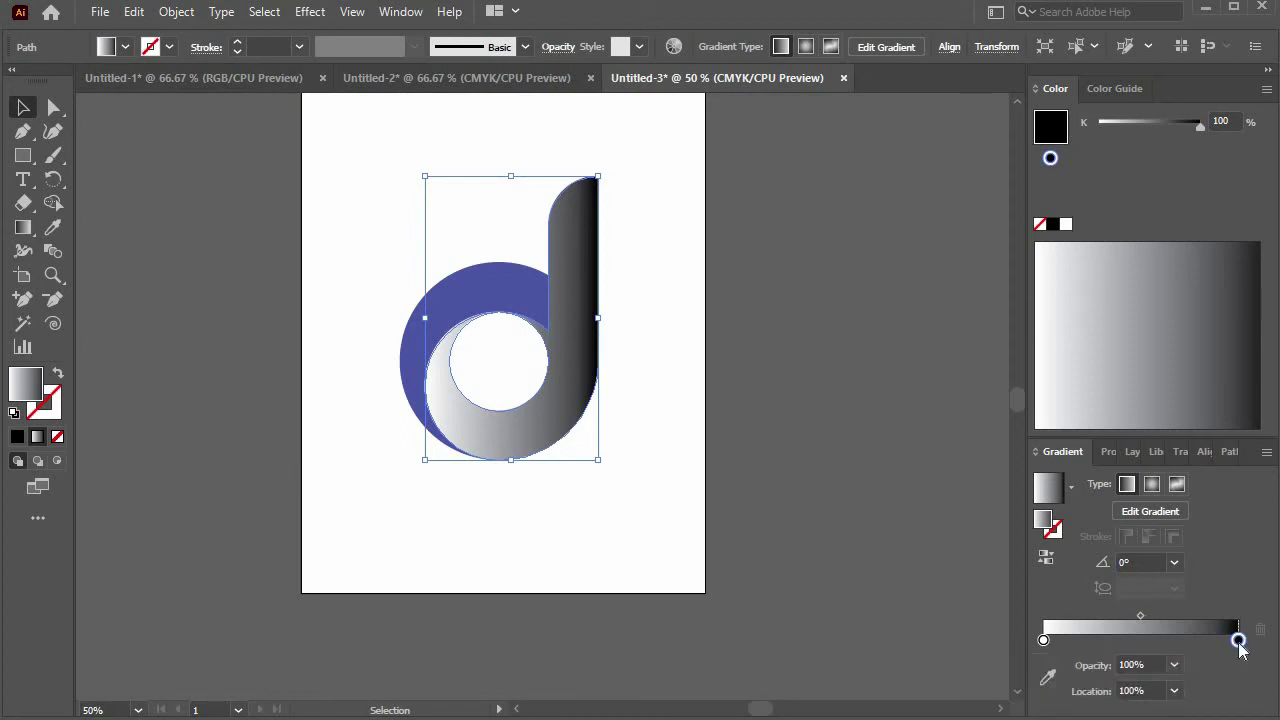
double_click(1238, 640)
left_click(1210, 657)
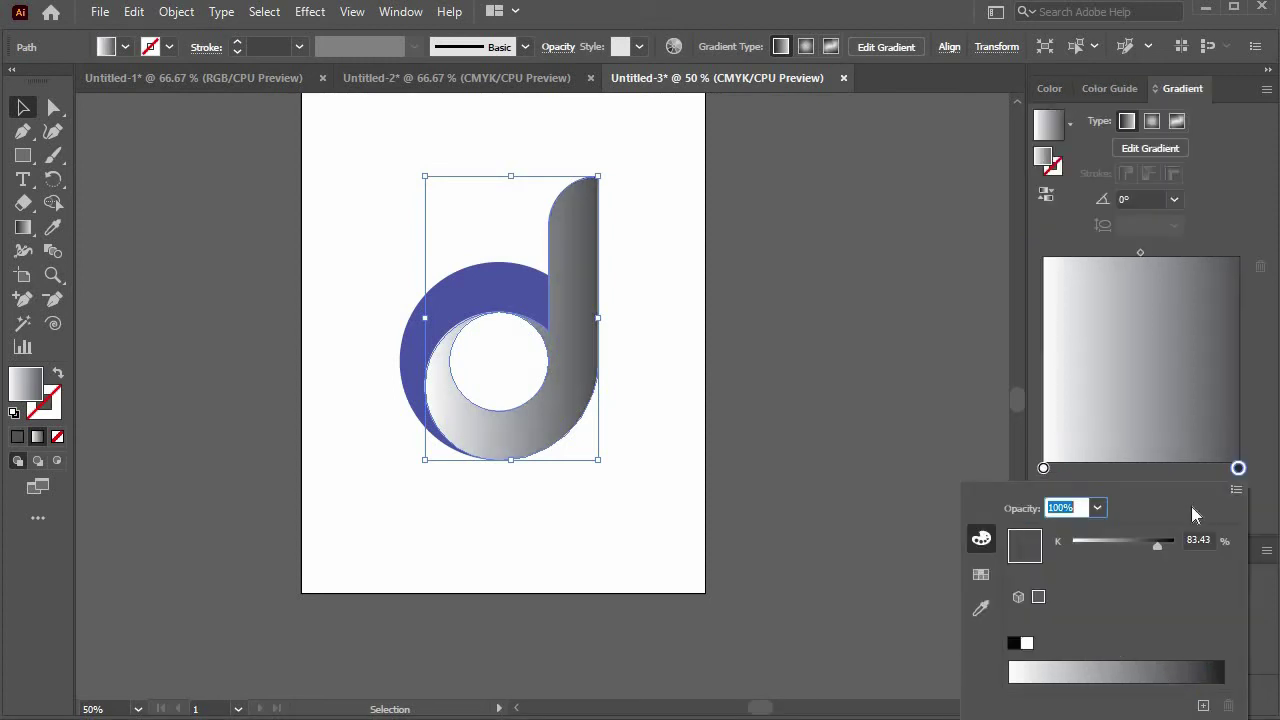
left_click(1237, 491)
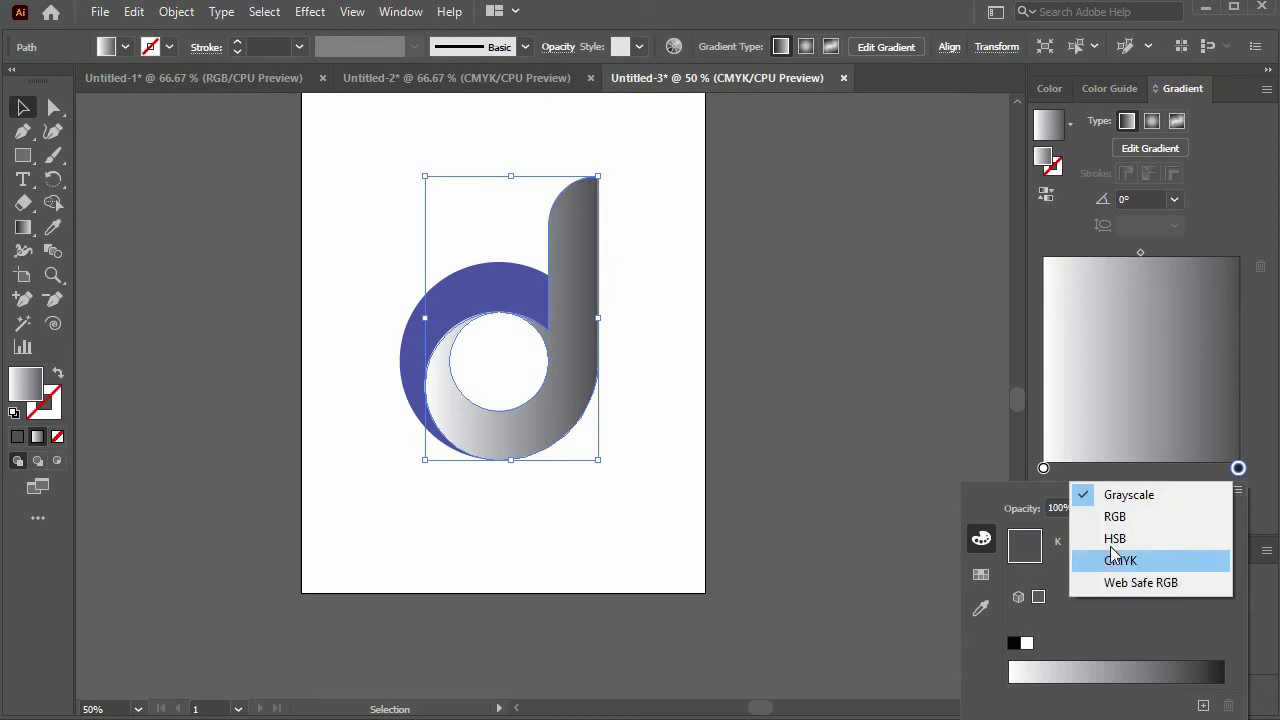
left_click(1114, 540)
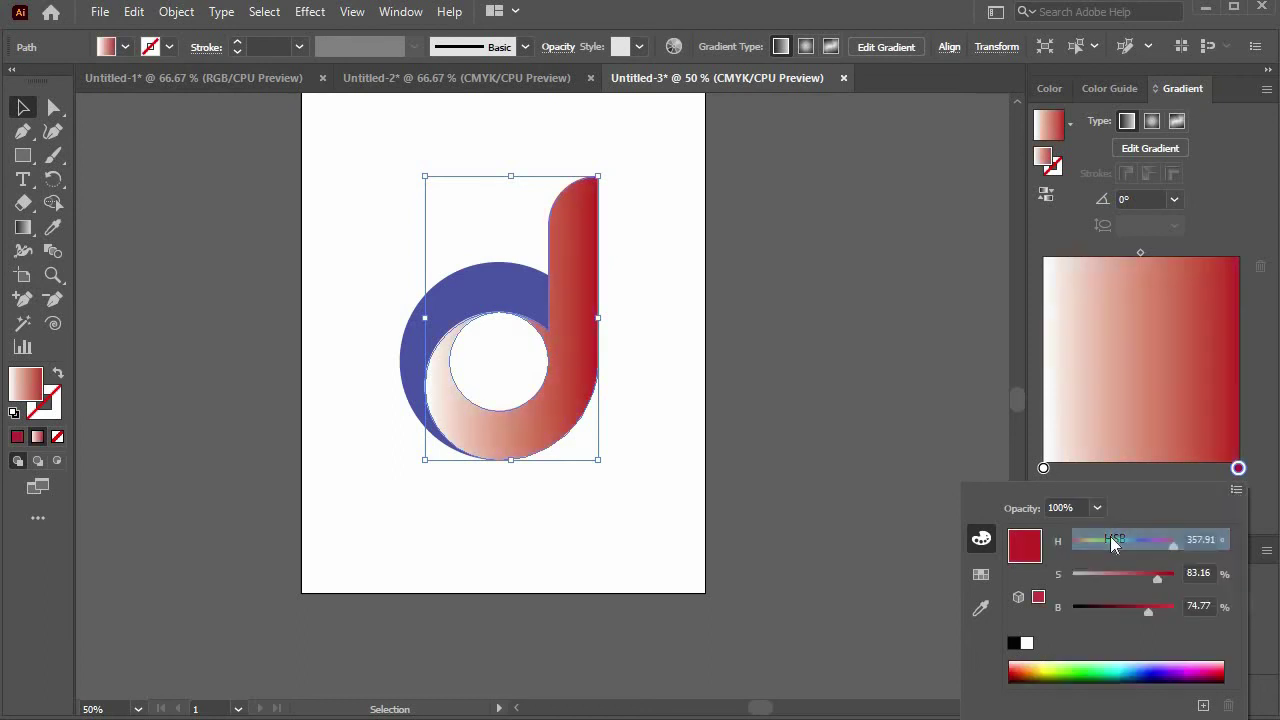
mouse_move(1190, 672)
left_mouse_down()
mouse_move(1218, 672)
mouse_move(1050, 660)
left_mouse_up()
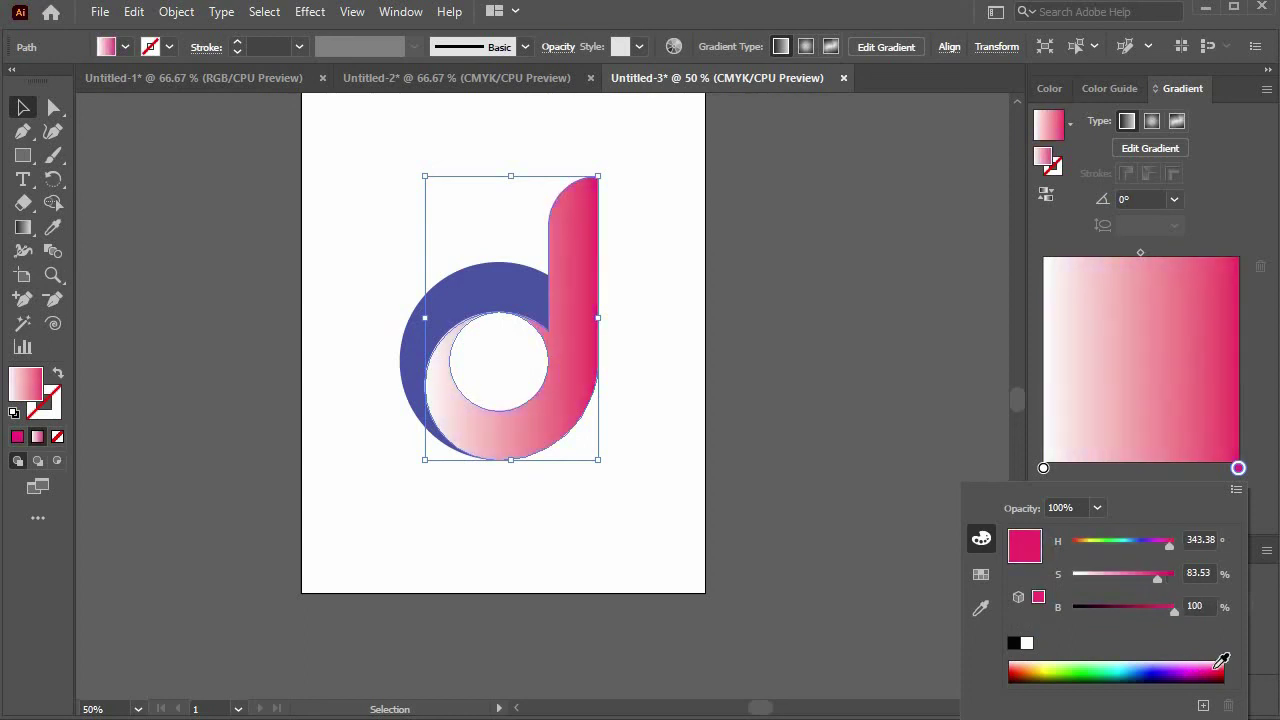
Make the right gradient stop yellow and the left stop pink
left_click(1271, 486)
double_click(1043, 467)
left_click(1236, 489)
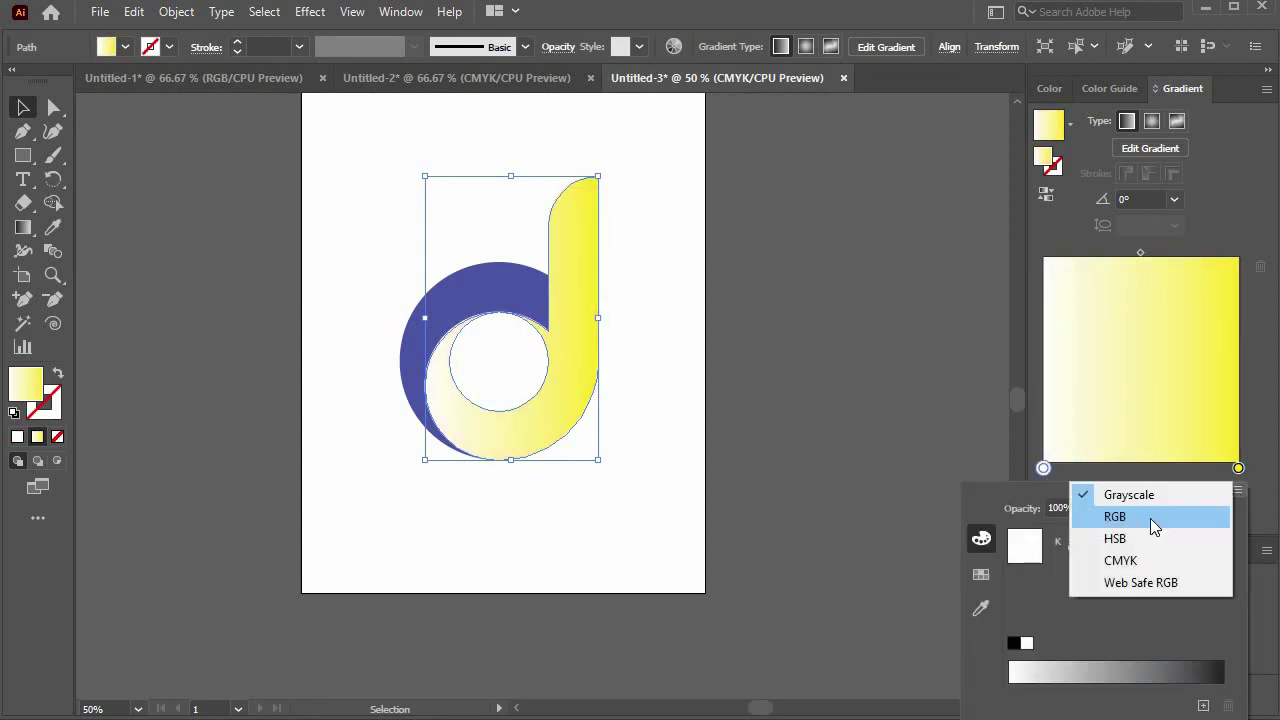
left_click(1114, 540)
left_click_drag(1190, 672, 1214, 668)
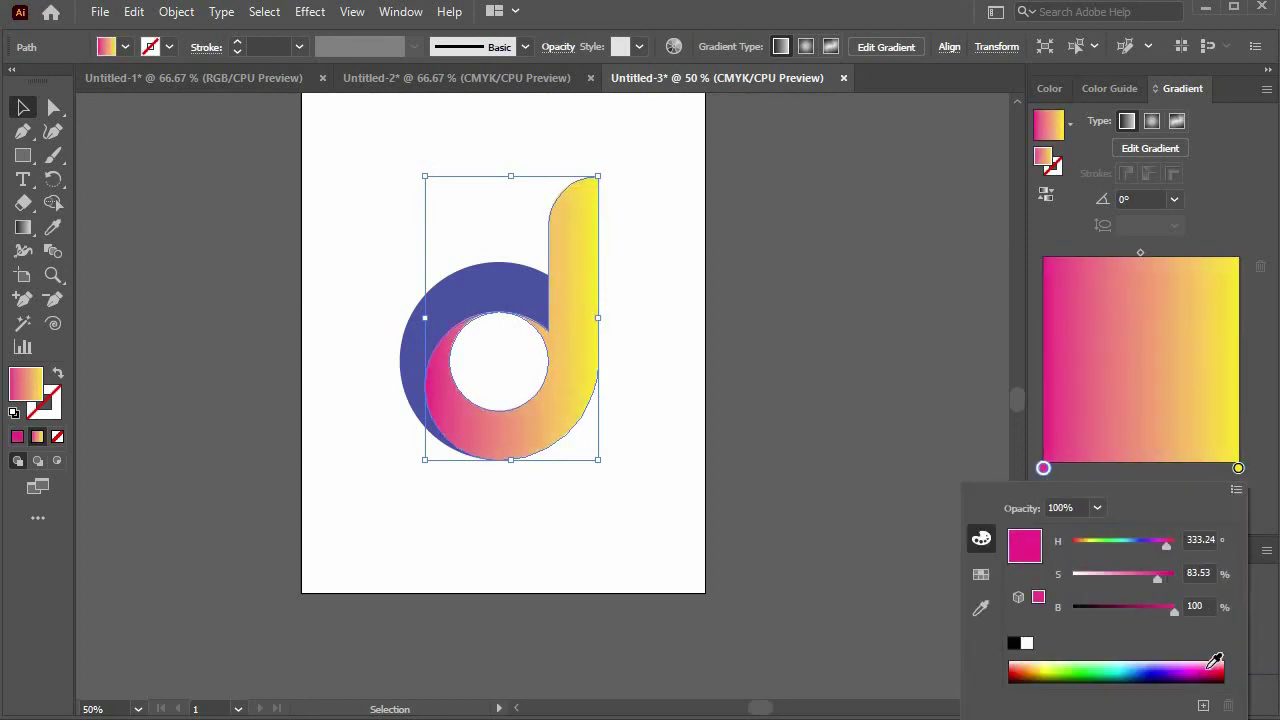
left_click(412, 360)
Give the back ring the gradient and reverse it to about -178.66° so its left edge is yellow
left_click(1048, 125)
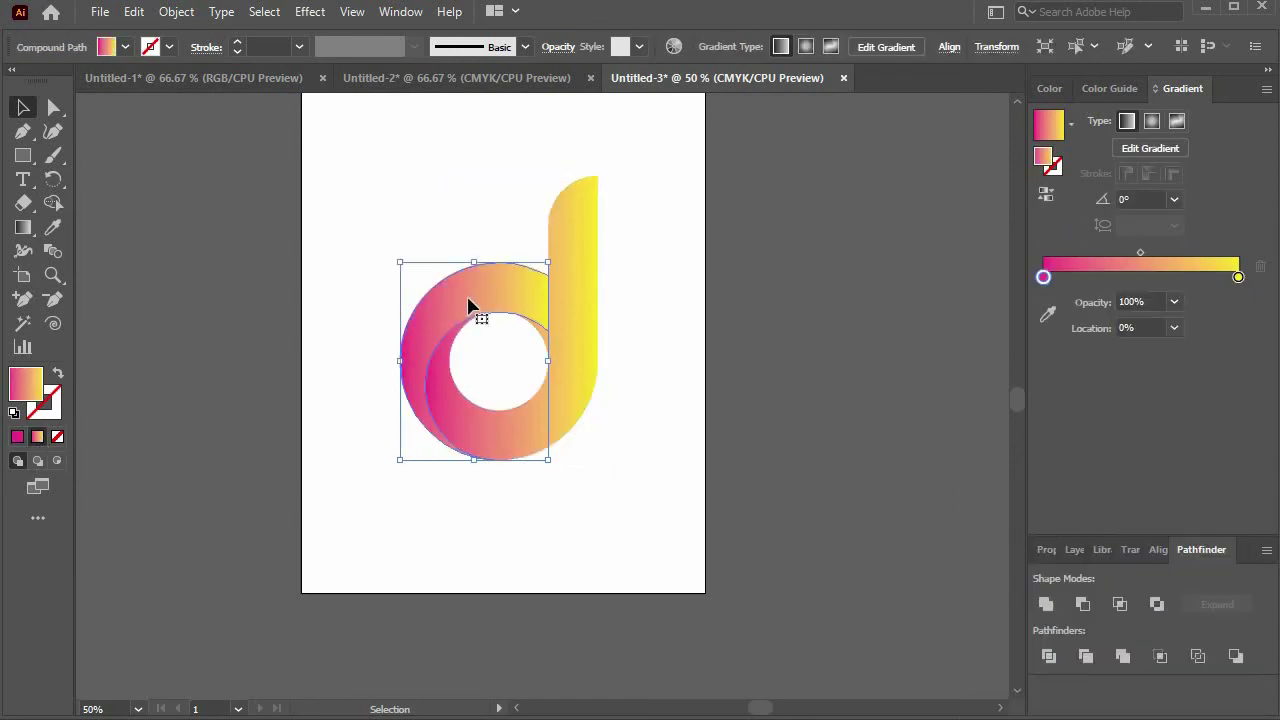
key("g")
left_click_drag(373, 358, 710, 366)
left_click(563, 357)
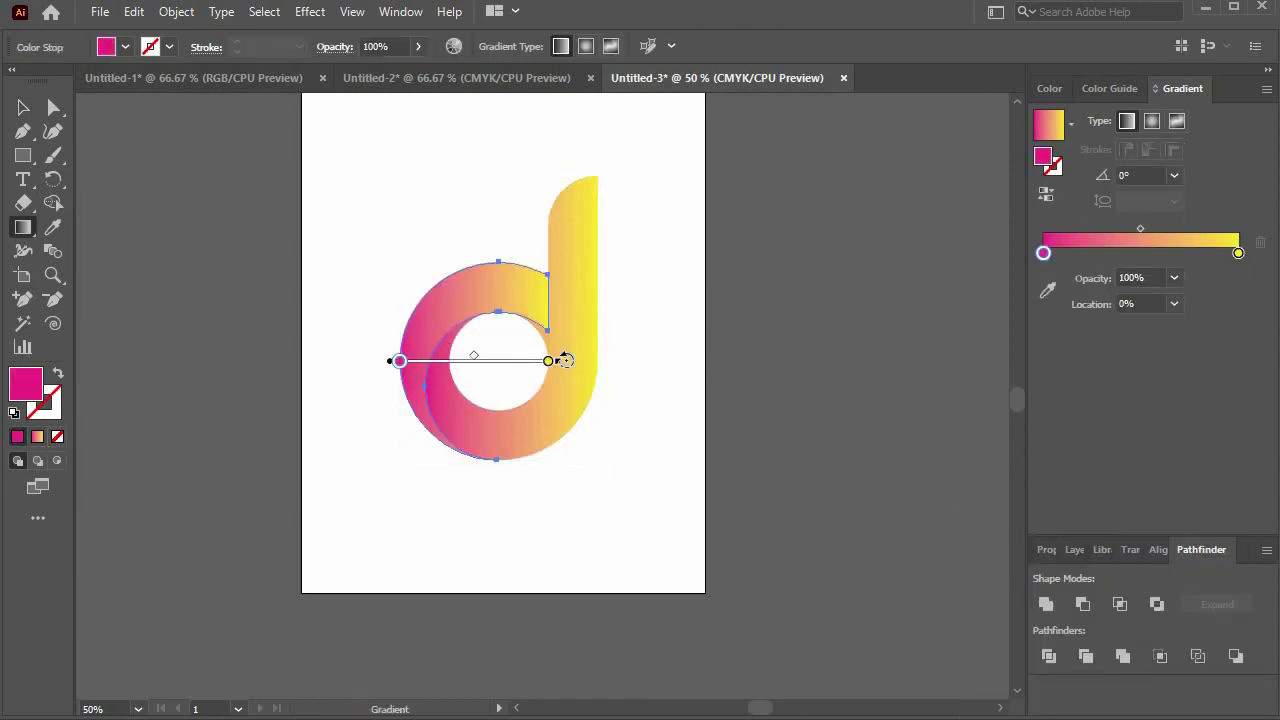
mouse_move(403, 363)
left_mouse_down()
mouse_move(251, 334)
mouse_move(248, 370)
left_mouse_up()
key("v")
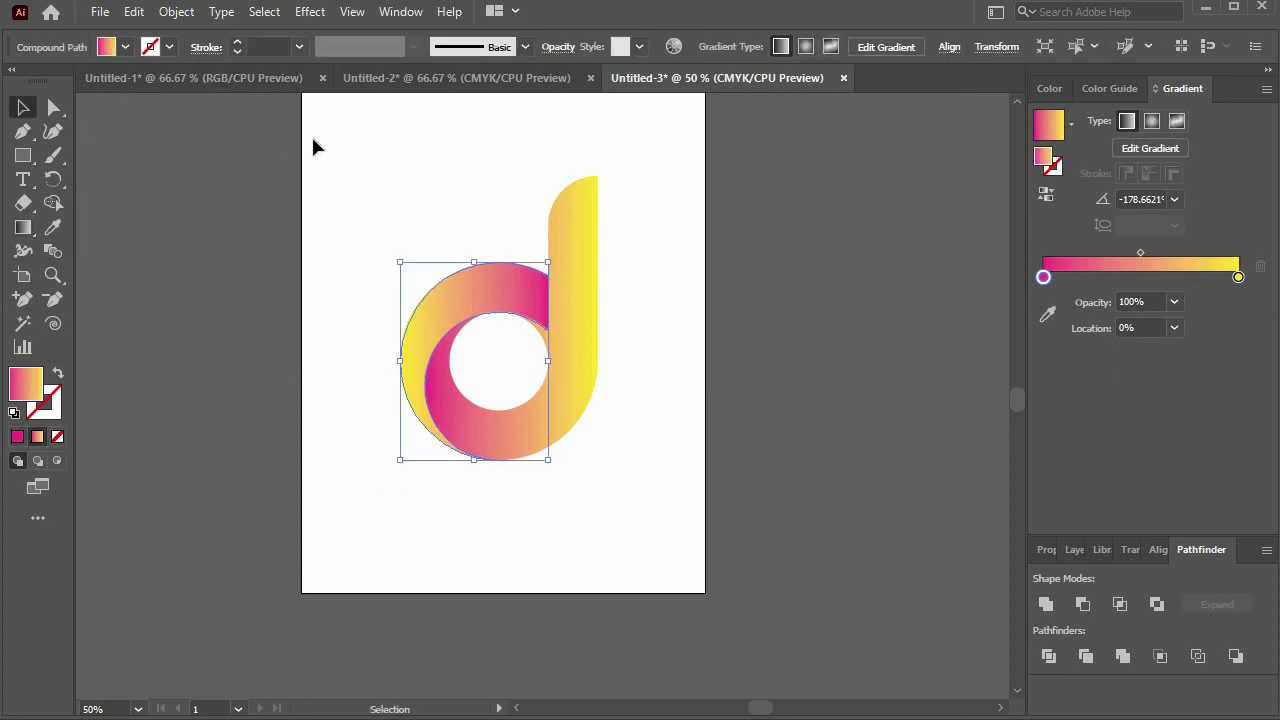
left_click(325, 134)
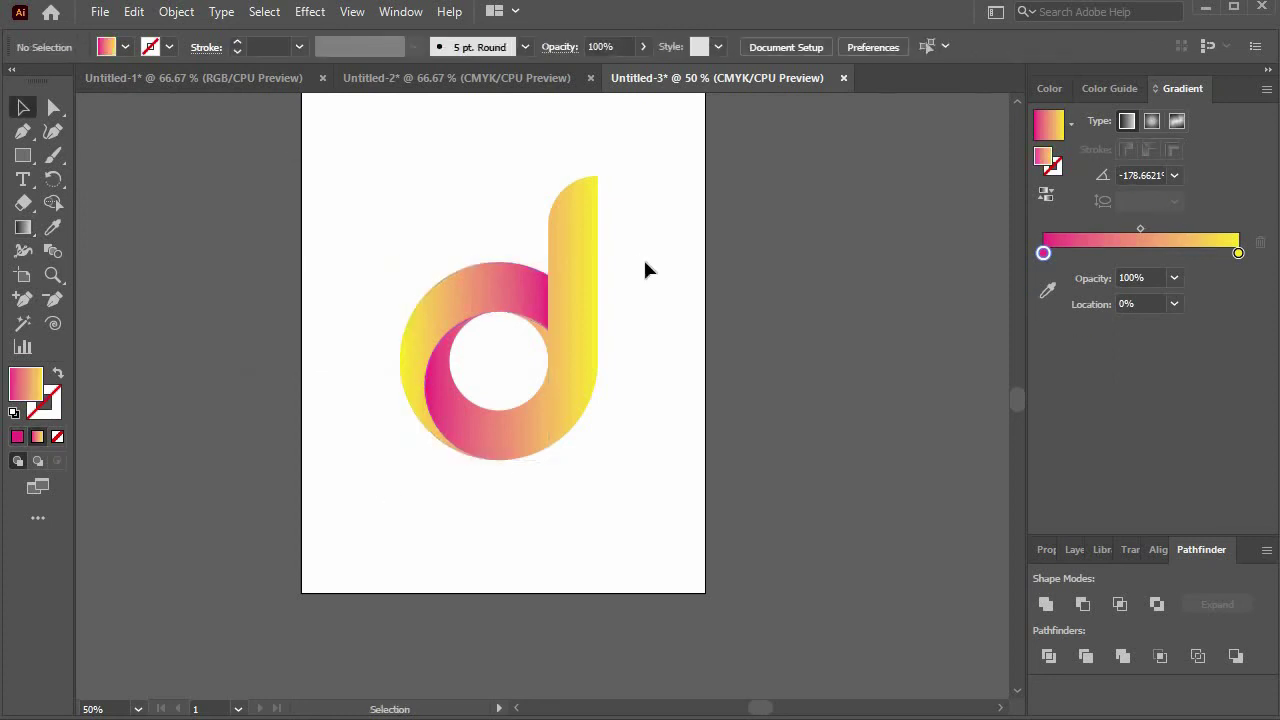
Zoom out and back in on the logo, then pick the Ellipse Tool from the Rectangle flyout
key("ctrl+minus")
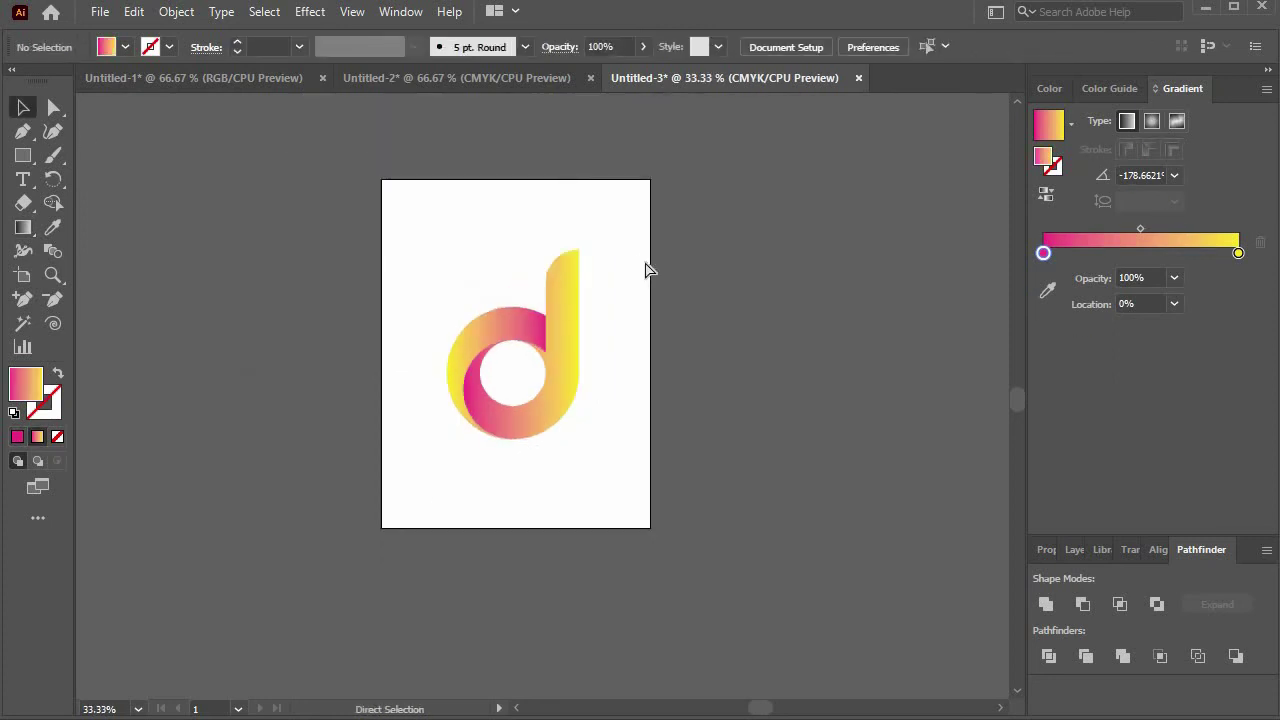
key("ctrl+minus")
key("ctrl+plus")
key("ctrl+plus")
key("ctrl+plus")
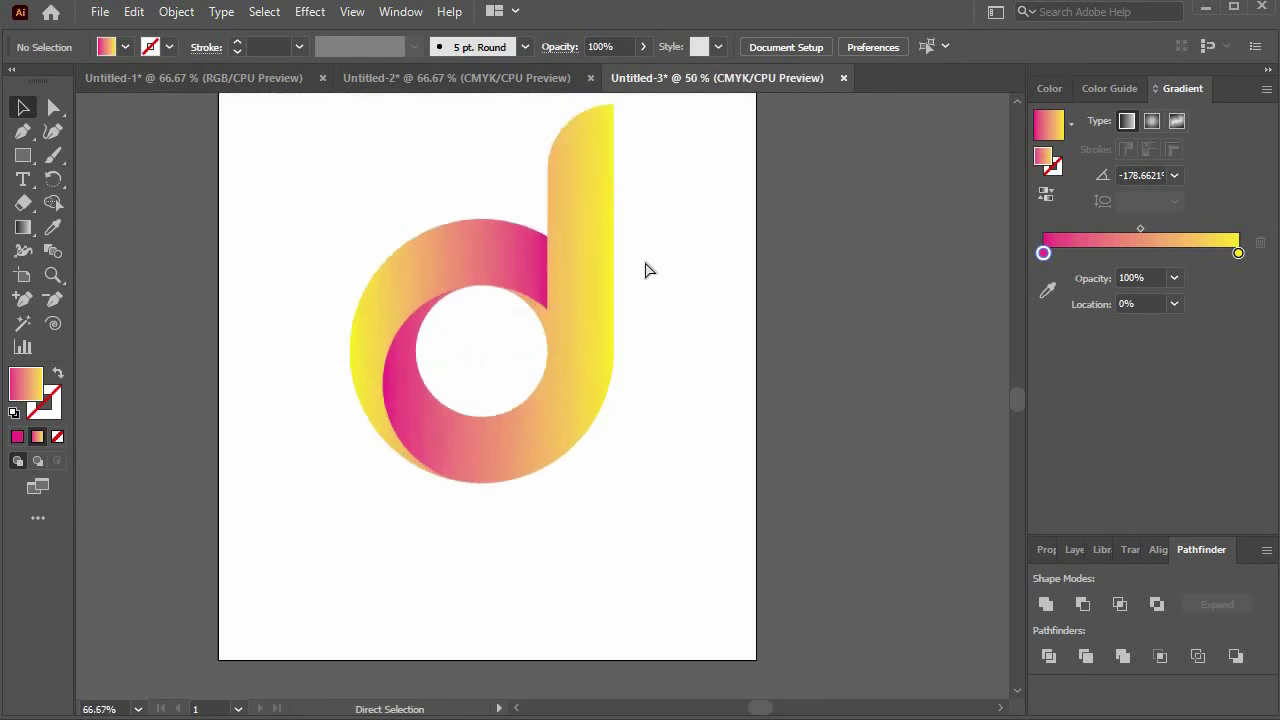
key("ctrl+minus")
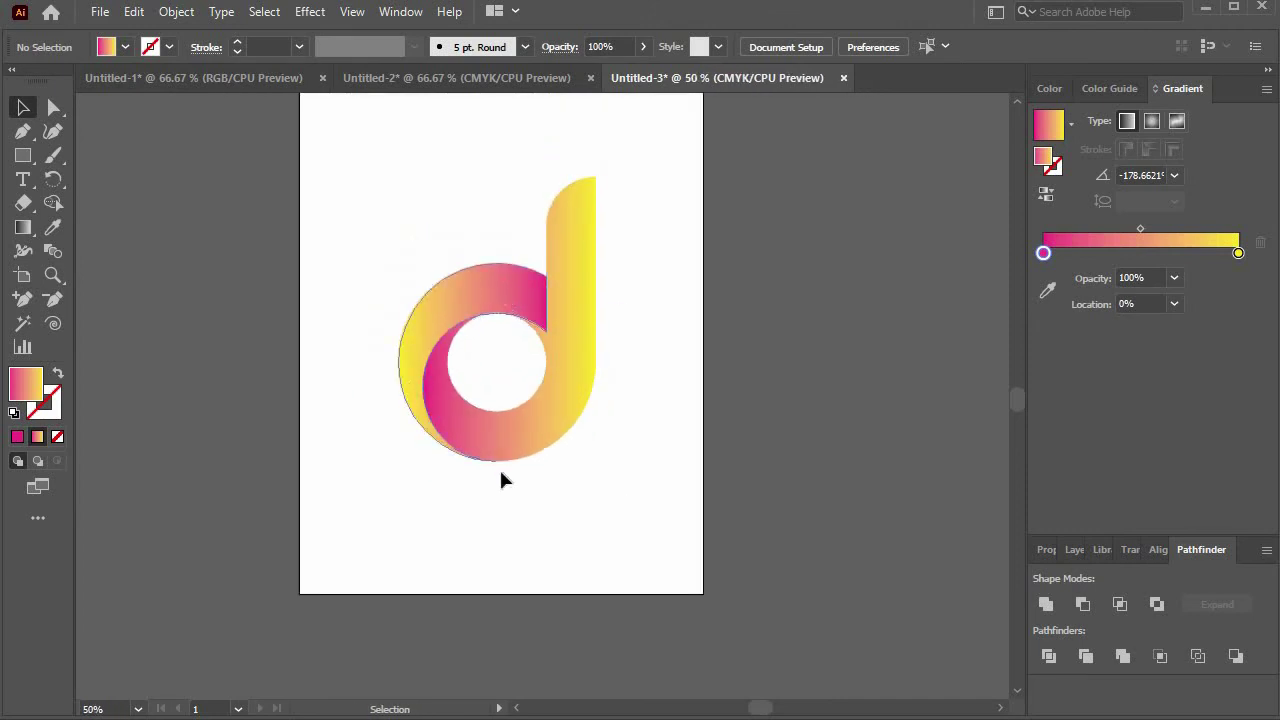
left_click_drag(23, 155, 80, 180)
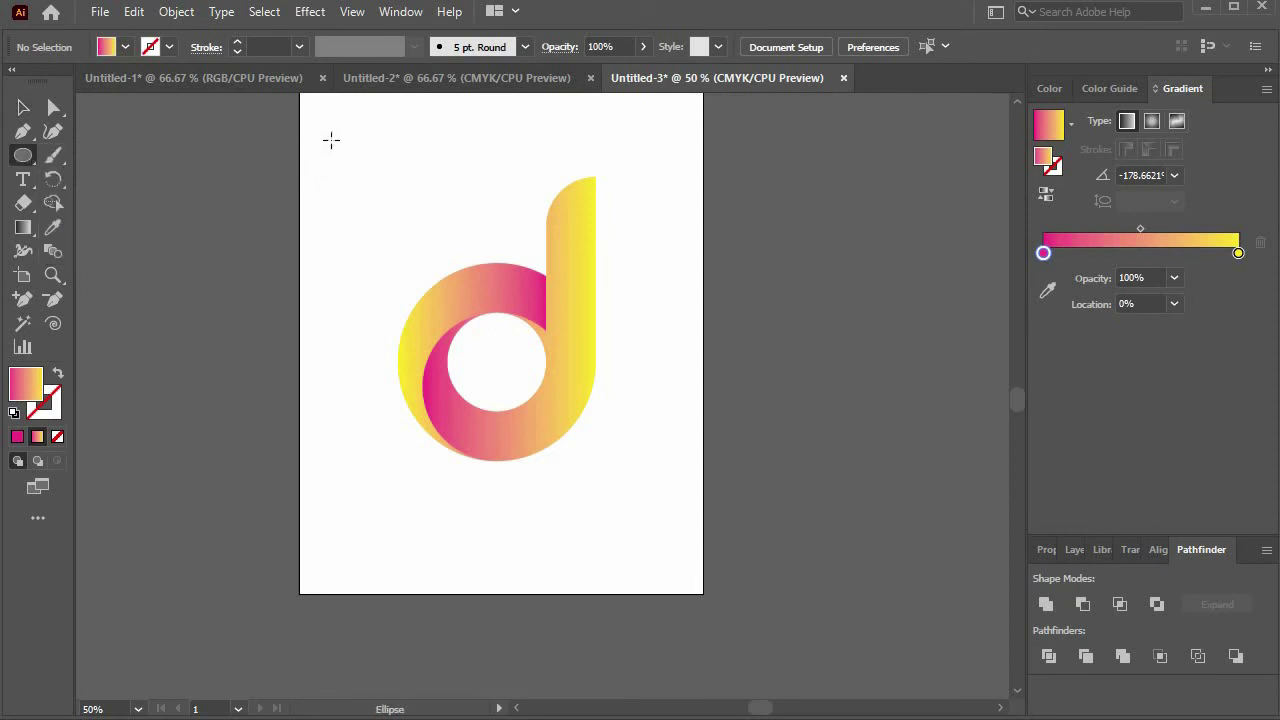
Draw a circle at the artboard's top left, fill it solid blue, and set its width to 150 pt
left_click_drag(316, 129, 431, 243)
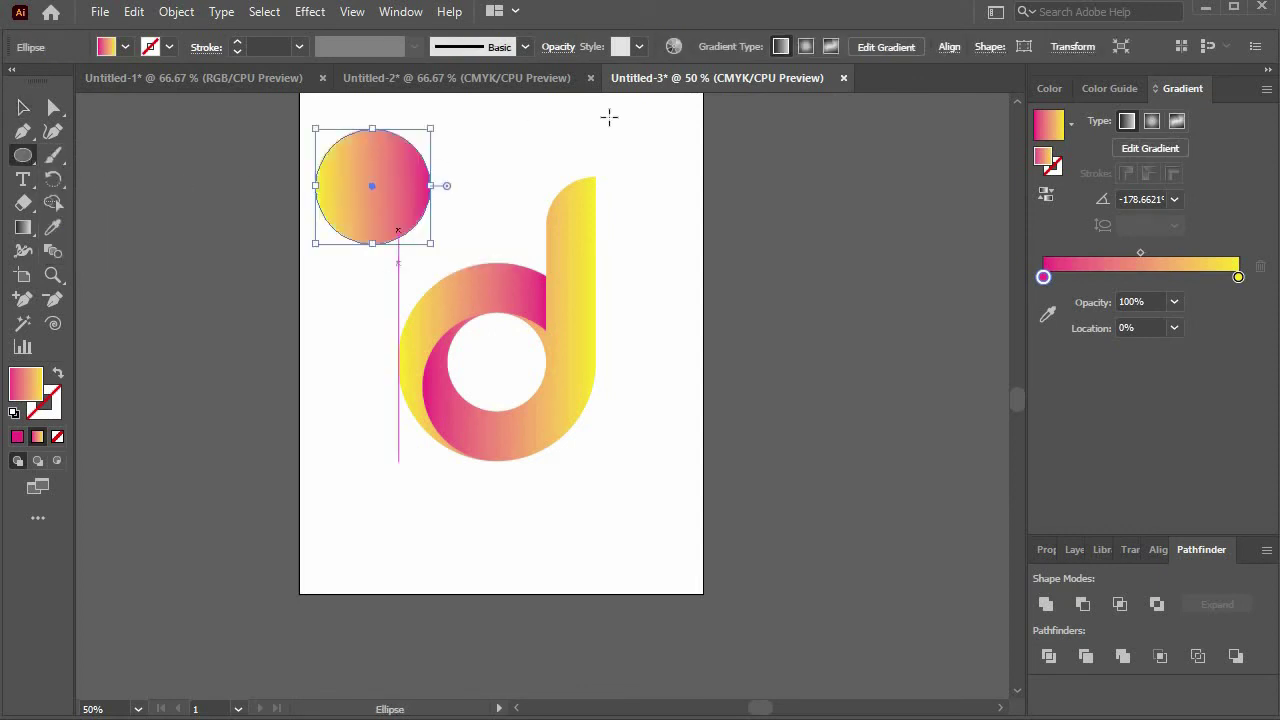
left_click(17, 436)
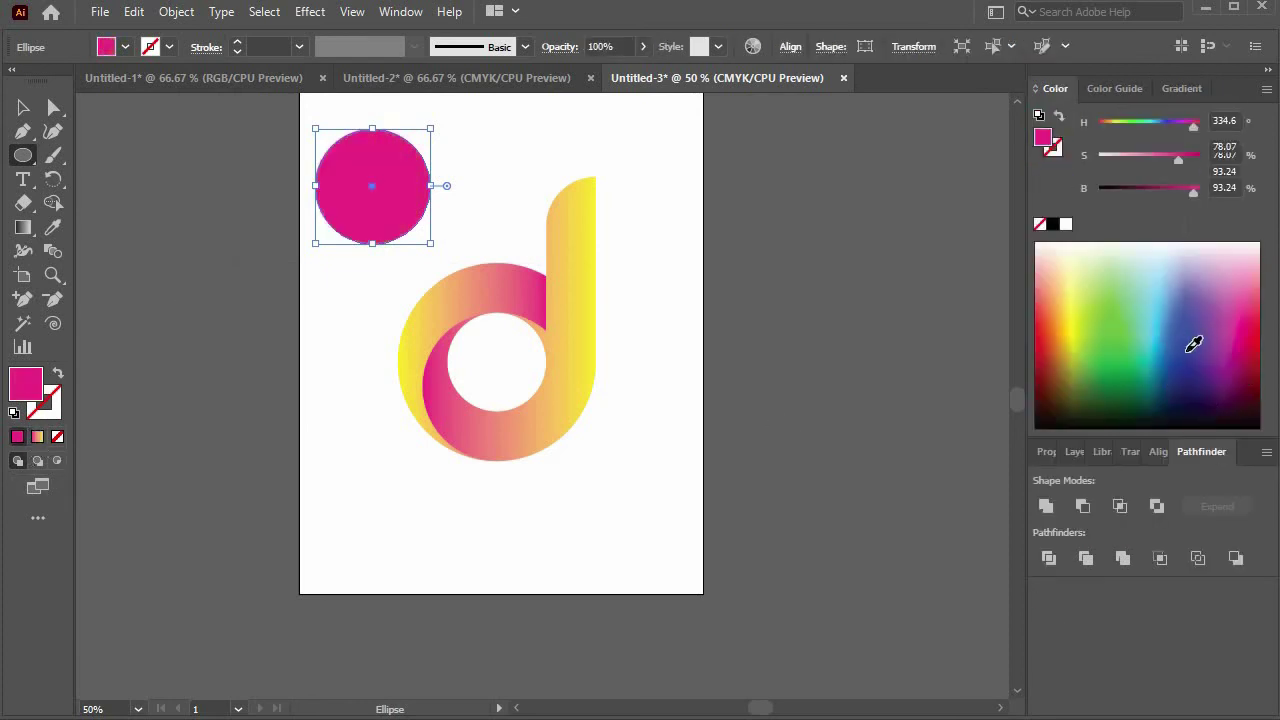
left_click(1195, 348)
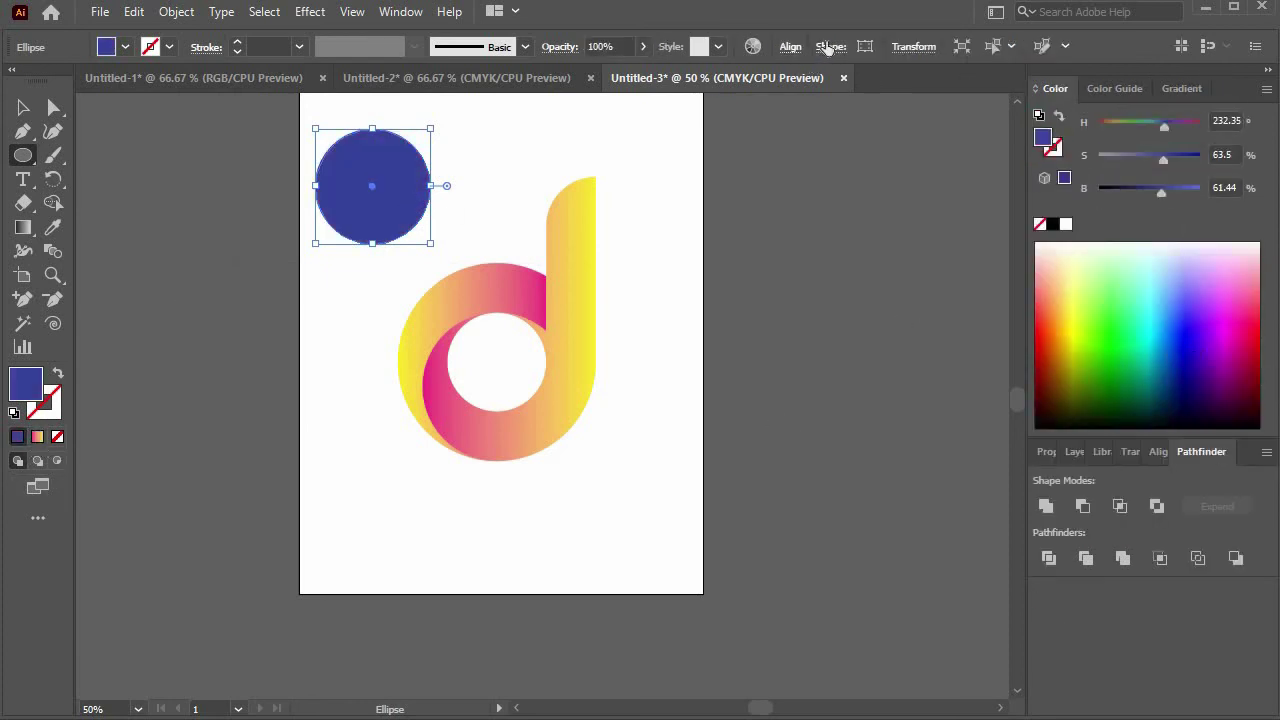
left_click(828, 47)
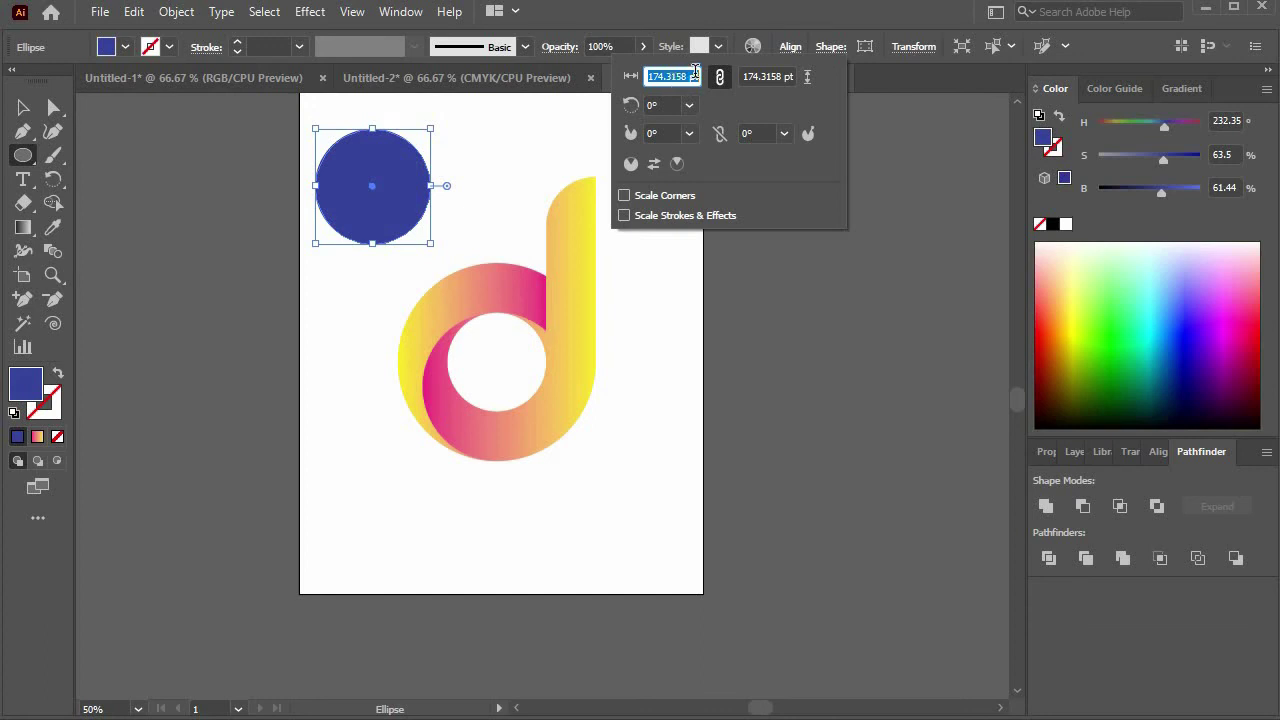
type("150")
key("Return")
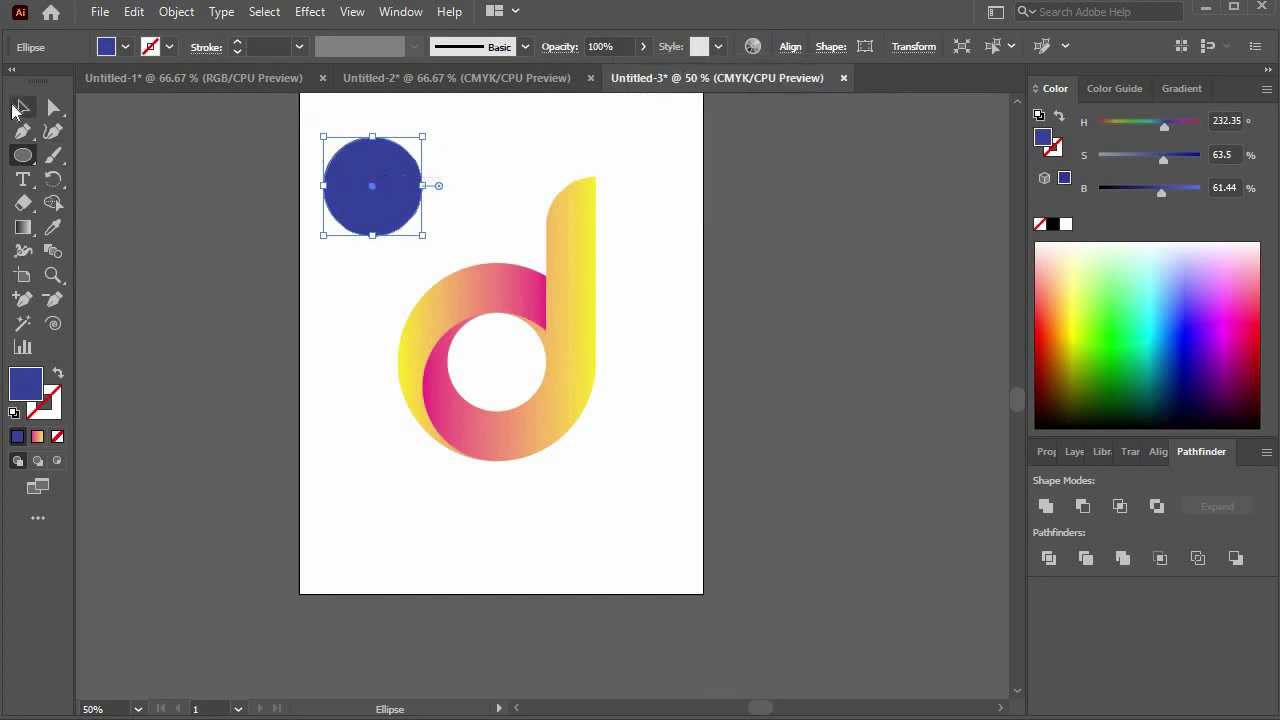
Move the blue circle into the d's bowl and drag a copy to the lower right
key("v")
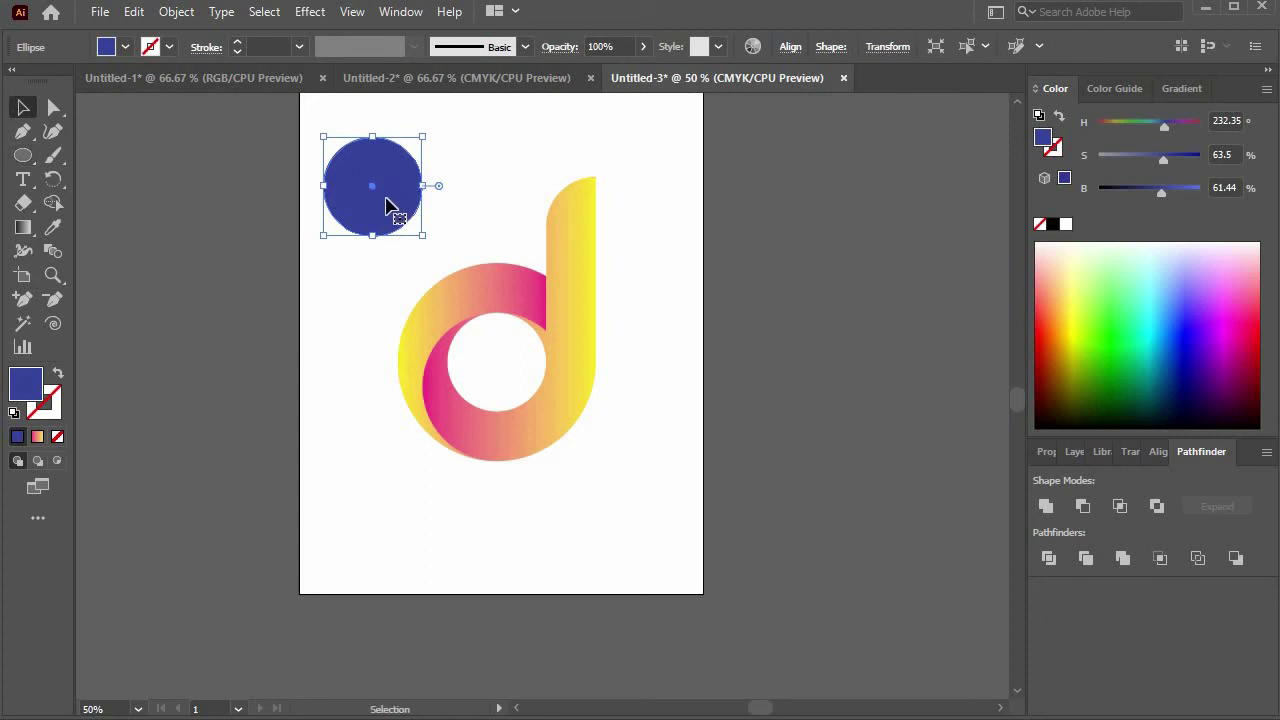
mouse_move(392, 204)
left_mouse_down()
mouse_move(512, 374)
mouse_move(500, 365)
left_mouse_up()
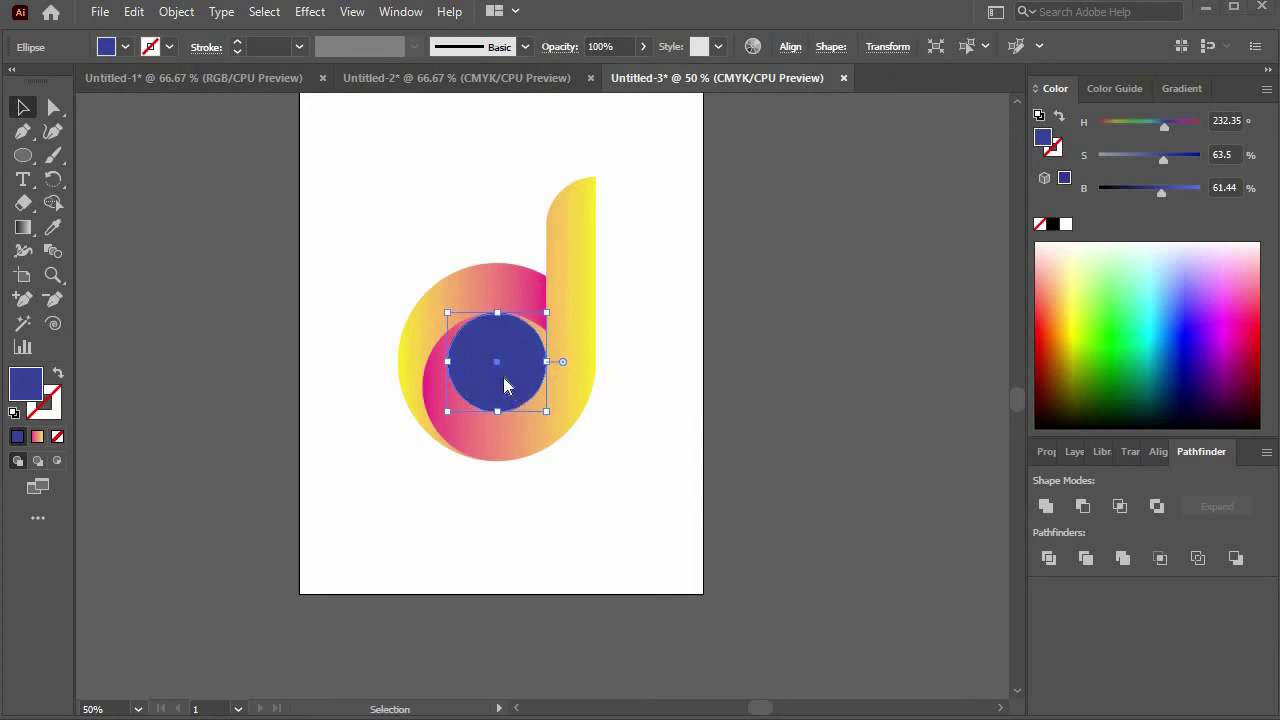
key("super")
left_click(677, 346)
left_click_drag(507, 386, 630, 522)
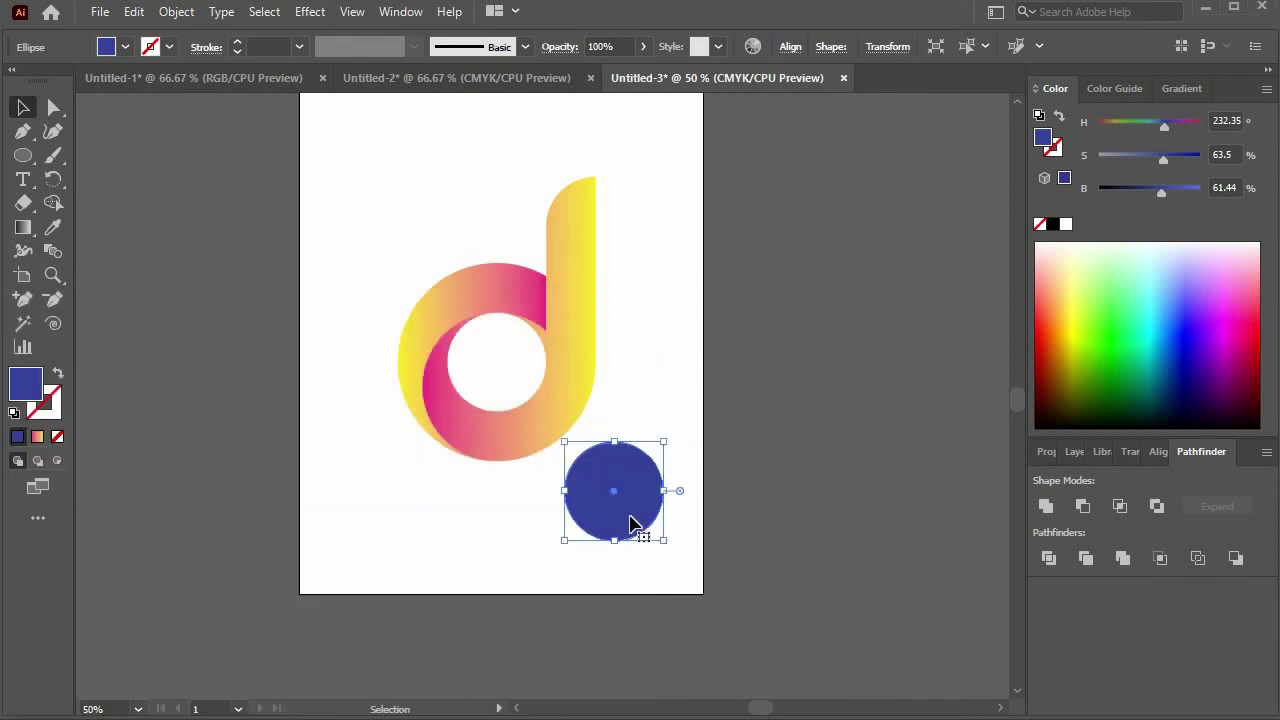
key("ctrl+z")
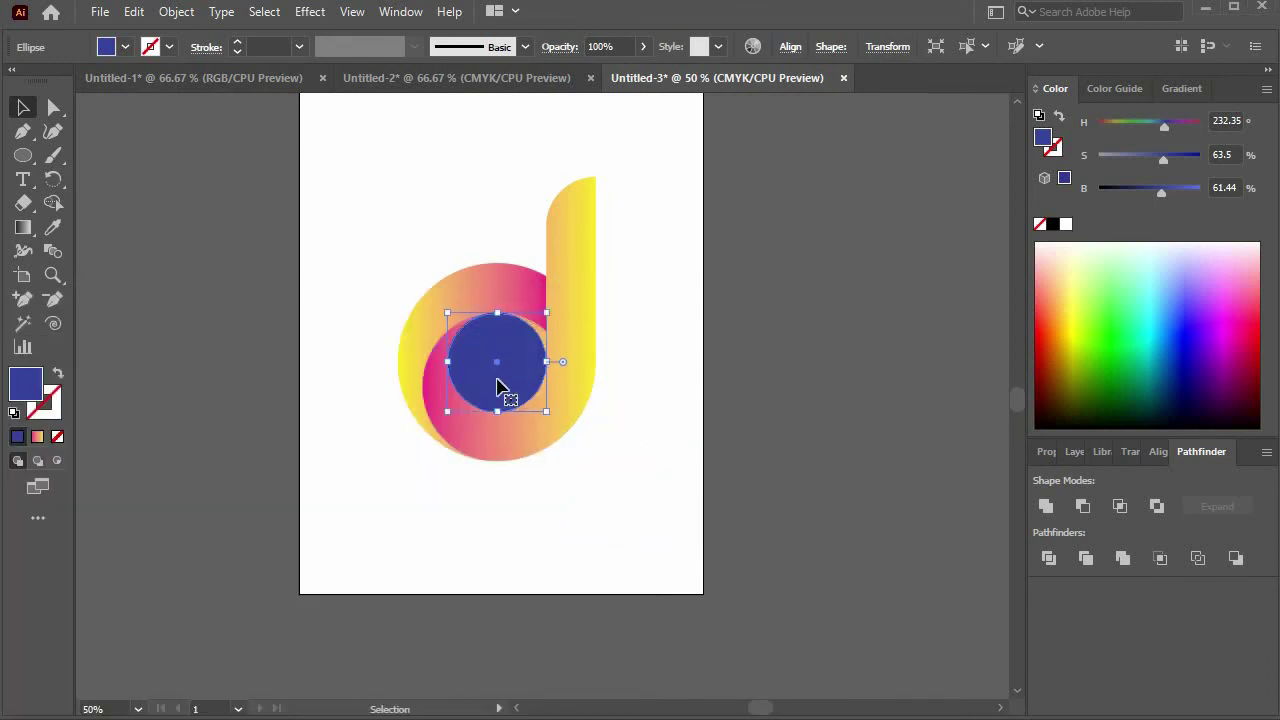
left_click_drag(505, 390, 621, 518)
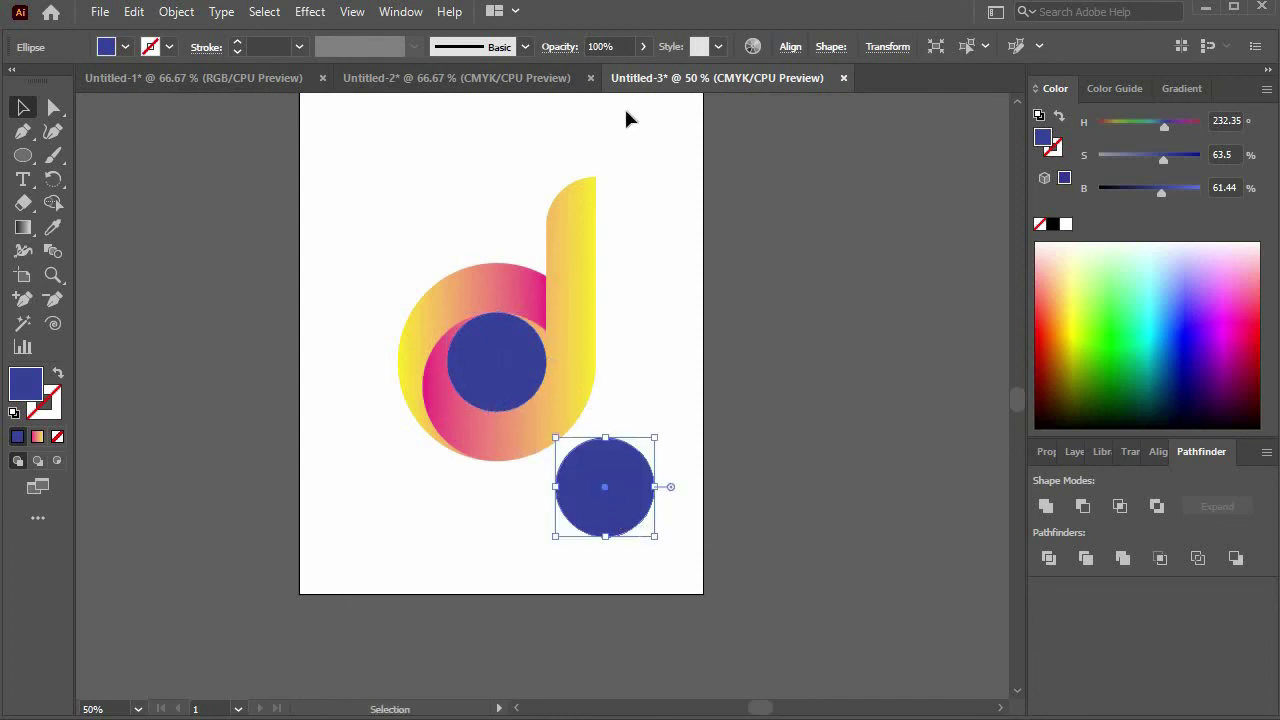
Set the inner circle to 50% opacity and fill the lower copy green
left_click(505, 385)
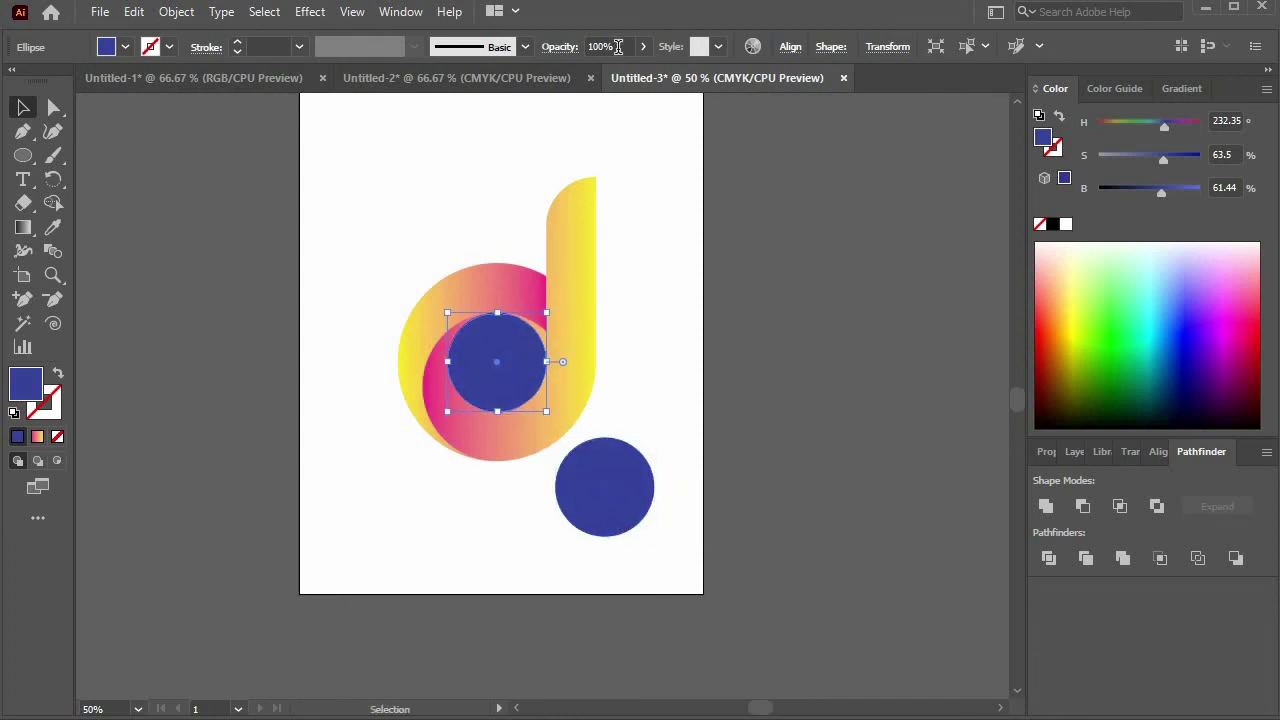
left_click(618, 46)
type("50")
key("Return")
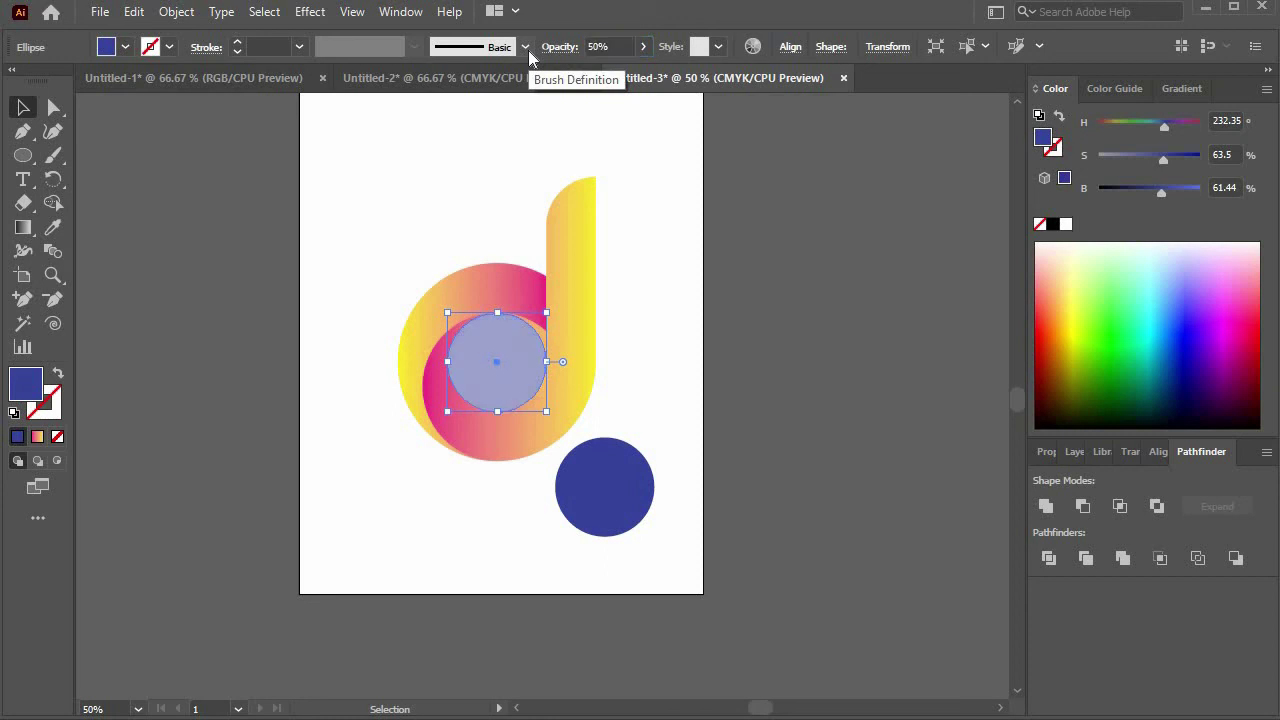
left_click(626, 505)
left_click(1122, 301)
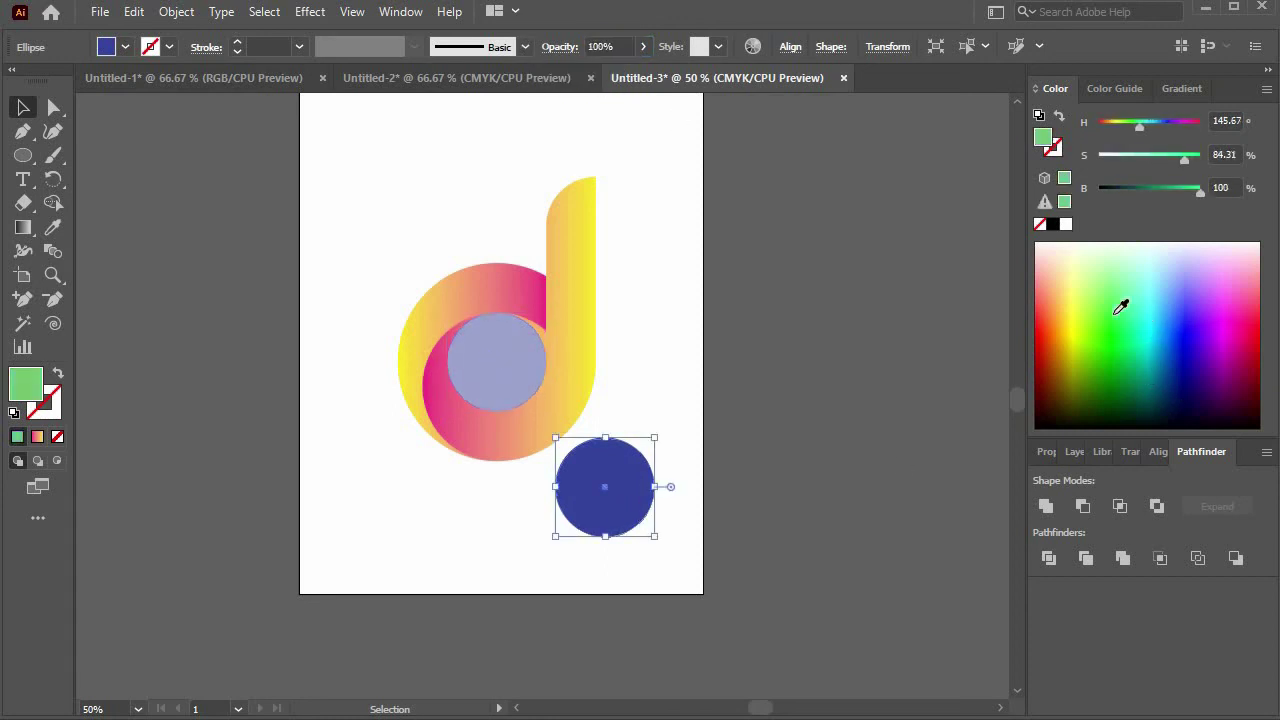
left_click(593, 46)
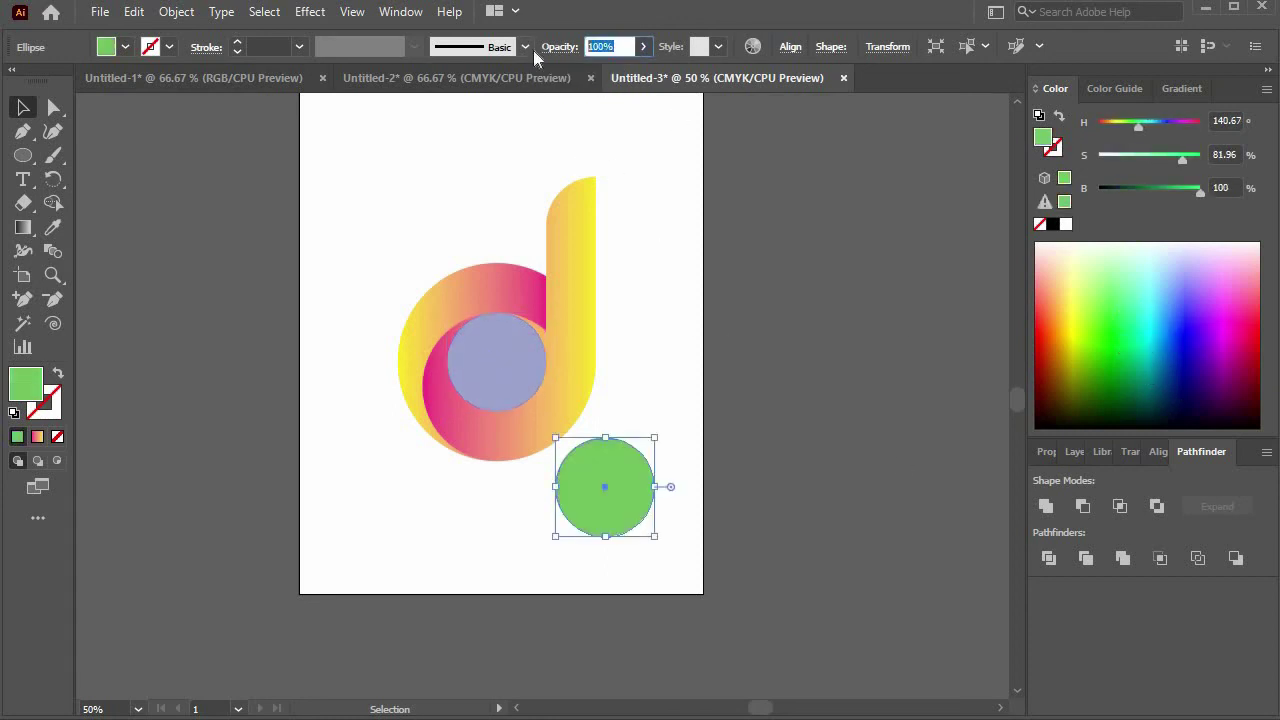
Set the green circle to 50% opacity and place it over the bowl at about 192 pt
type("50")
key("Return")
mouse_move(600, 472)
left_mouse_down()
mouse_move(518, 377)
mouse_move(498, 460)
left_mouse_up()
left_click_drag(531, 416, 637, 542)
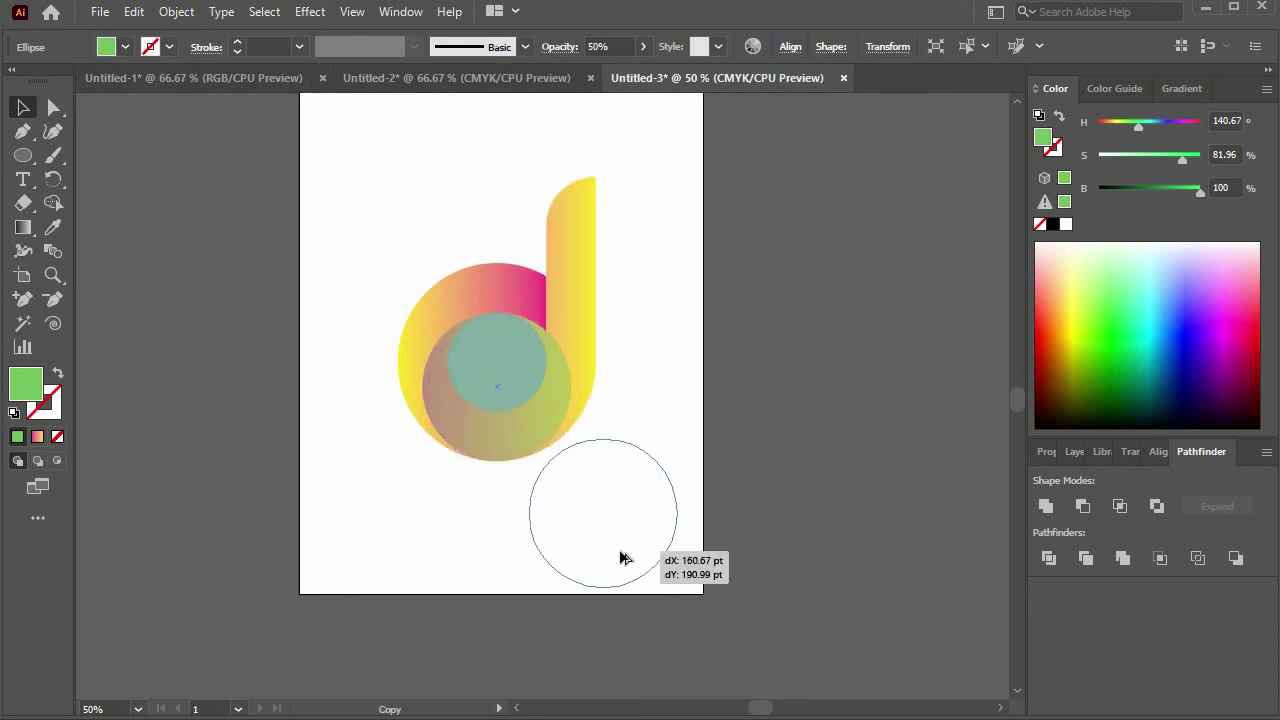
left_click_drag(527, 511, 421, 386)
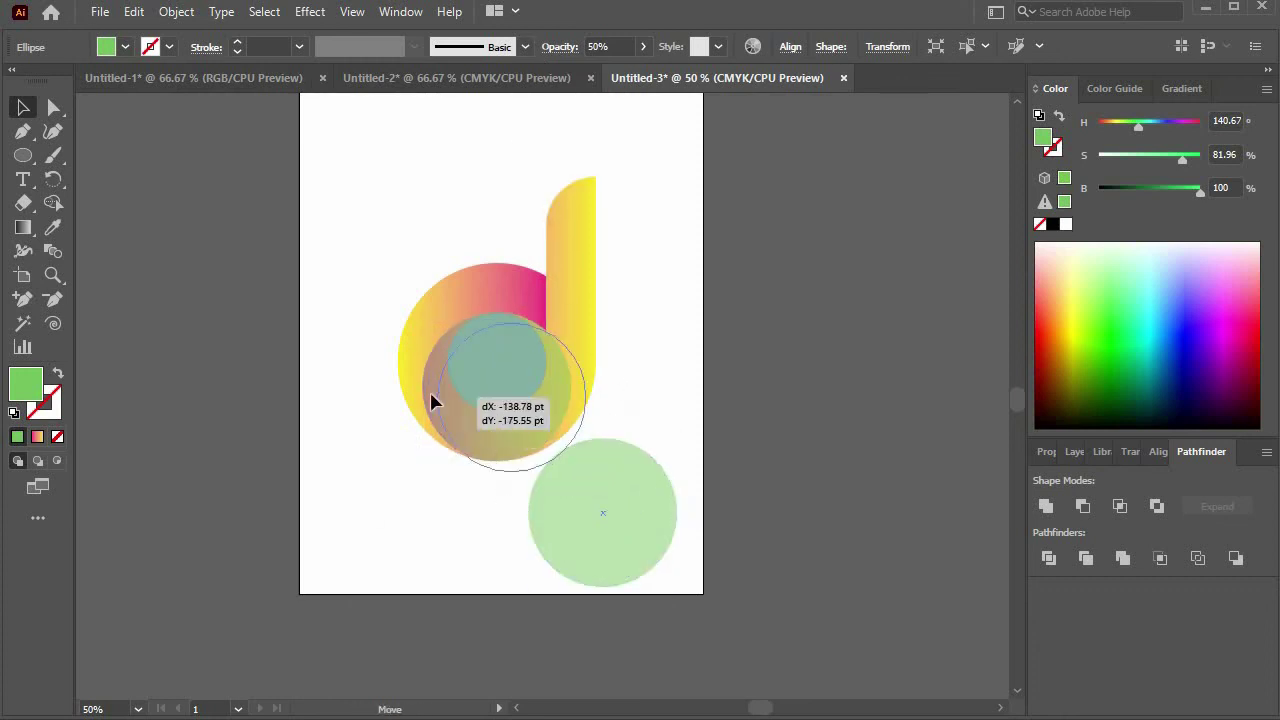
mouse_move(569, 460)
left_mouse_down()
mouse_move(547, 440)
mouse_move(571, 460)
left_mouse_up()
left_click_drag(422, 312, 446, 331)
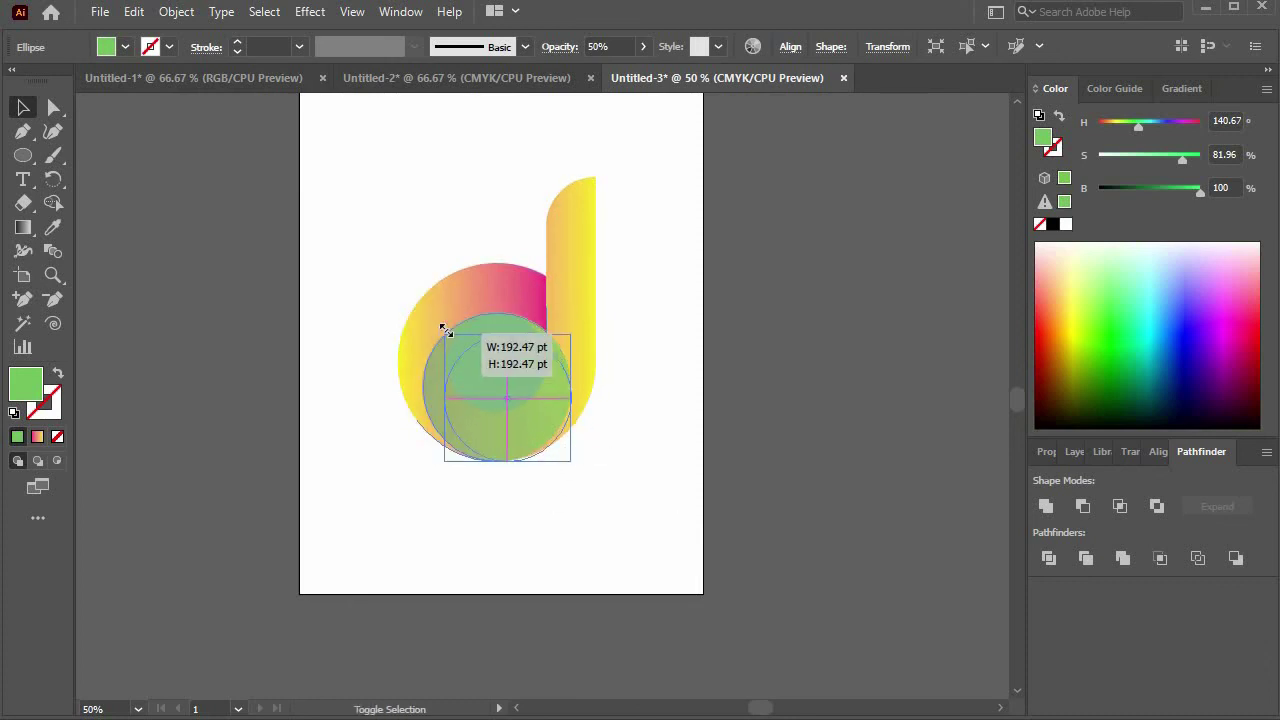
Paste a copy in front, cut the hole and crescent with Shape Builder, and move the crescent right
key("ctrl+f")
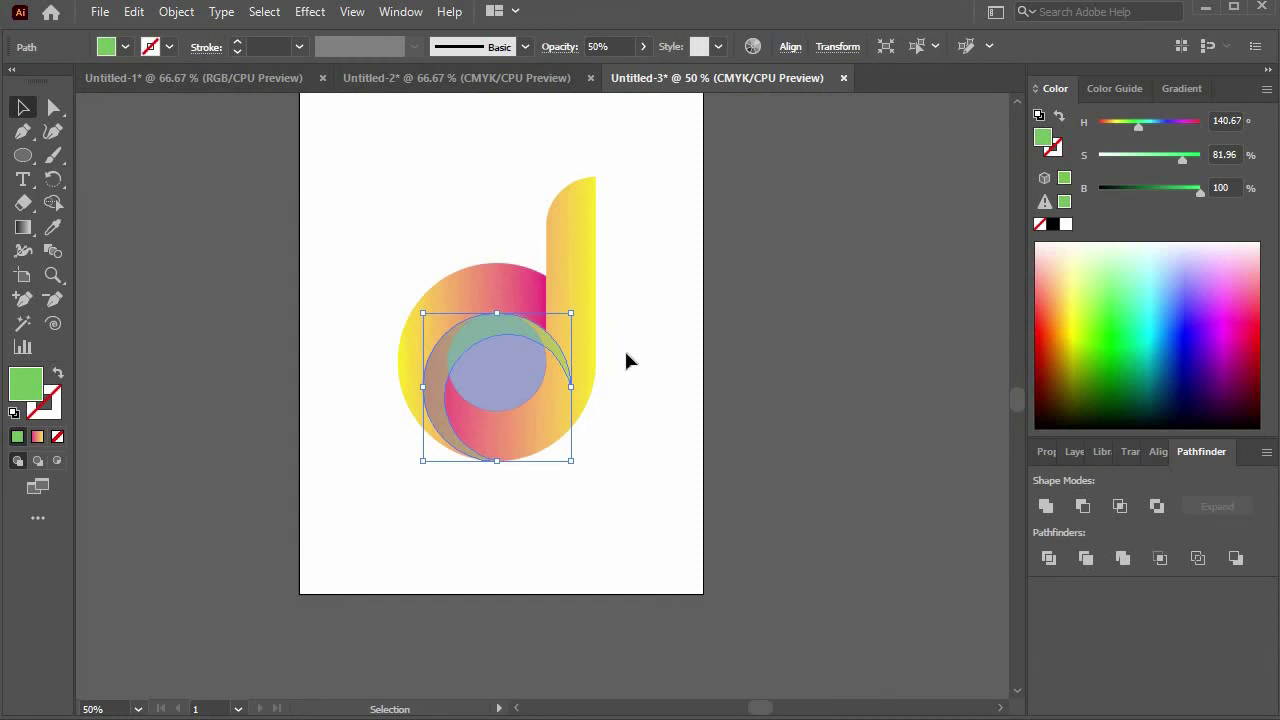
key("shift+m")
key("ctrl+a")
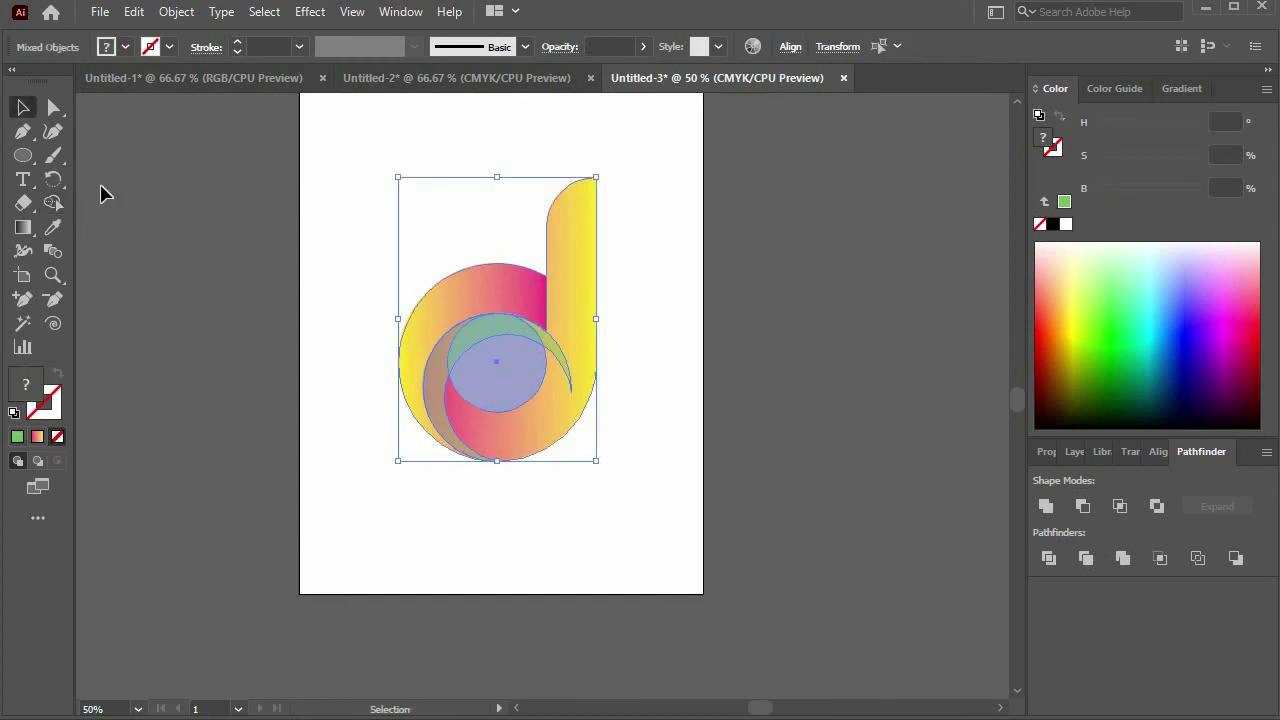
key("v")
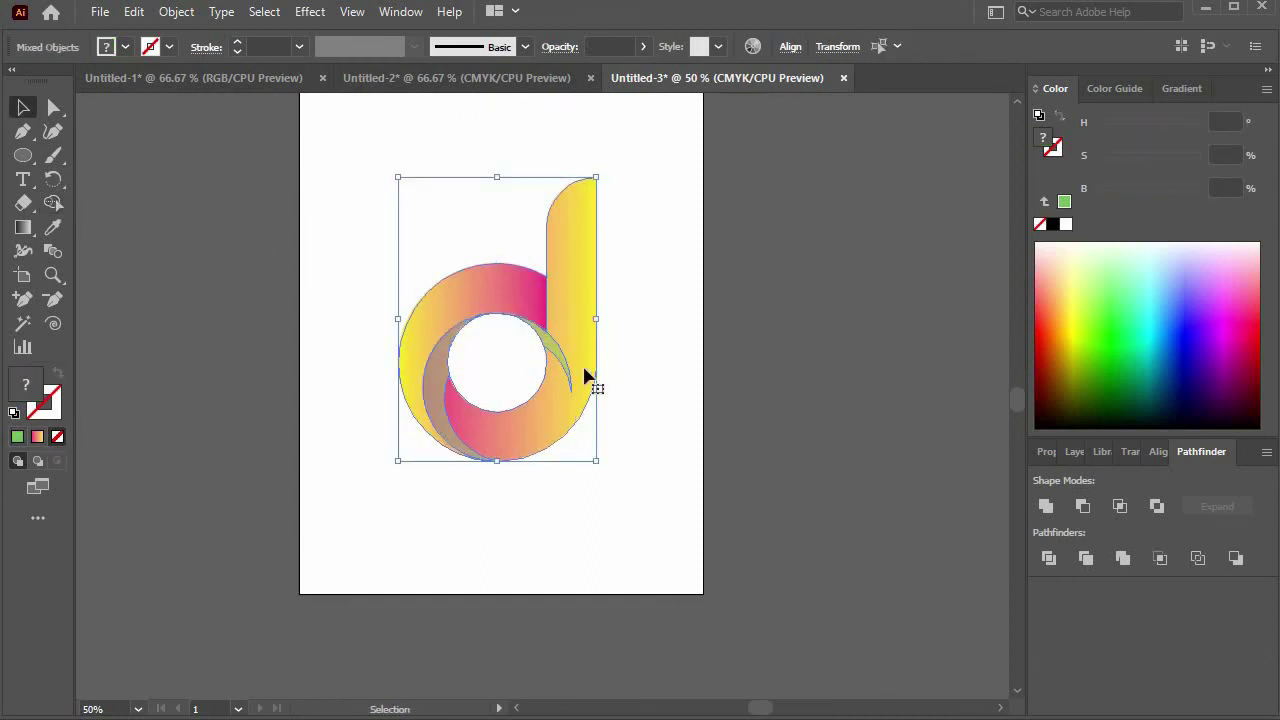
left_click_drag(549, 343, 666, 345)
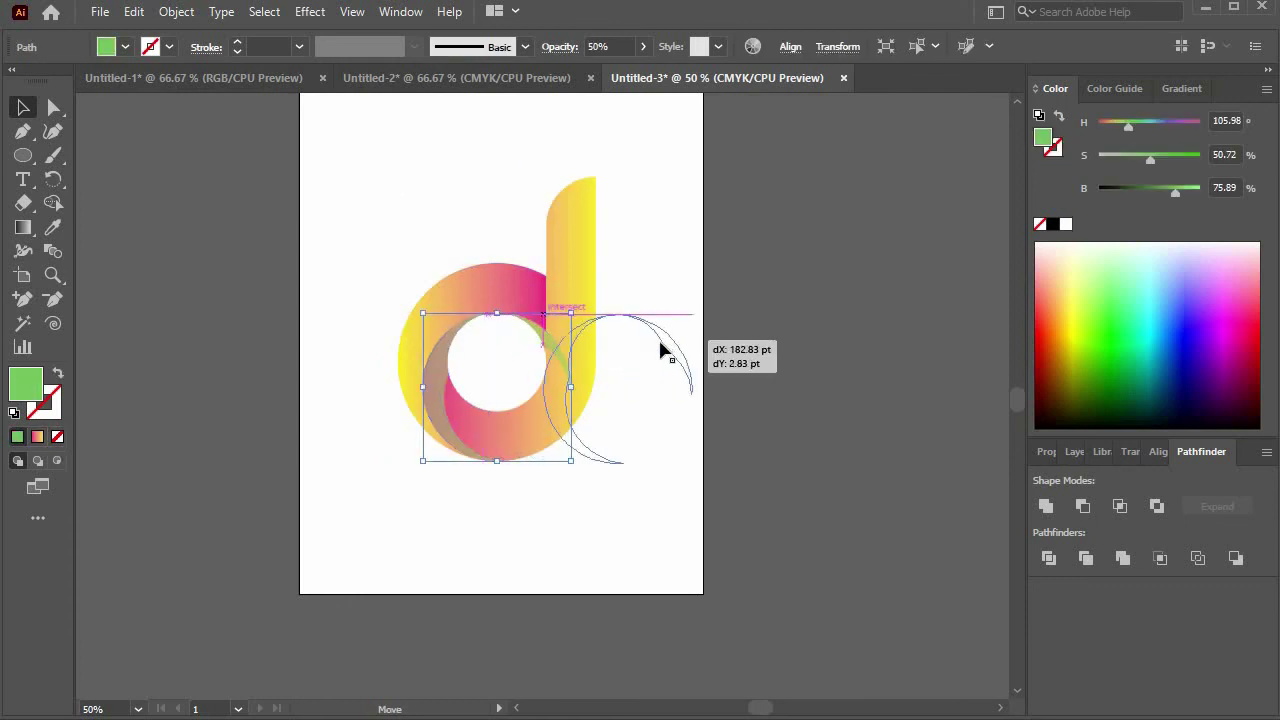
Position the green crescent inside the hole's left edge and erase its overlapping right part
key("shift+e")
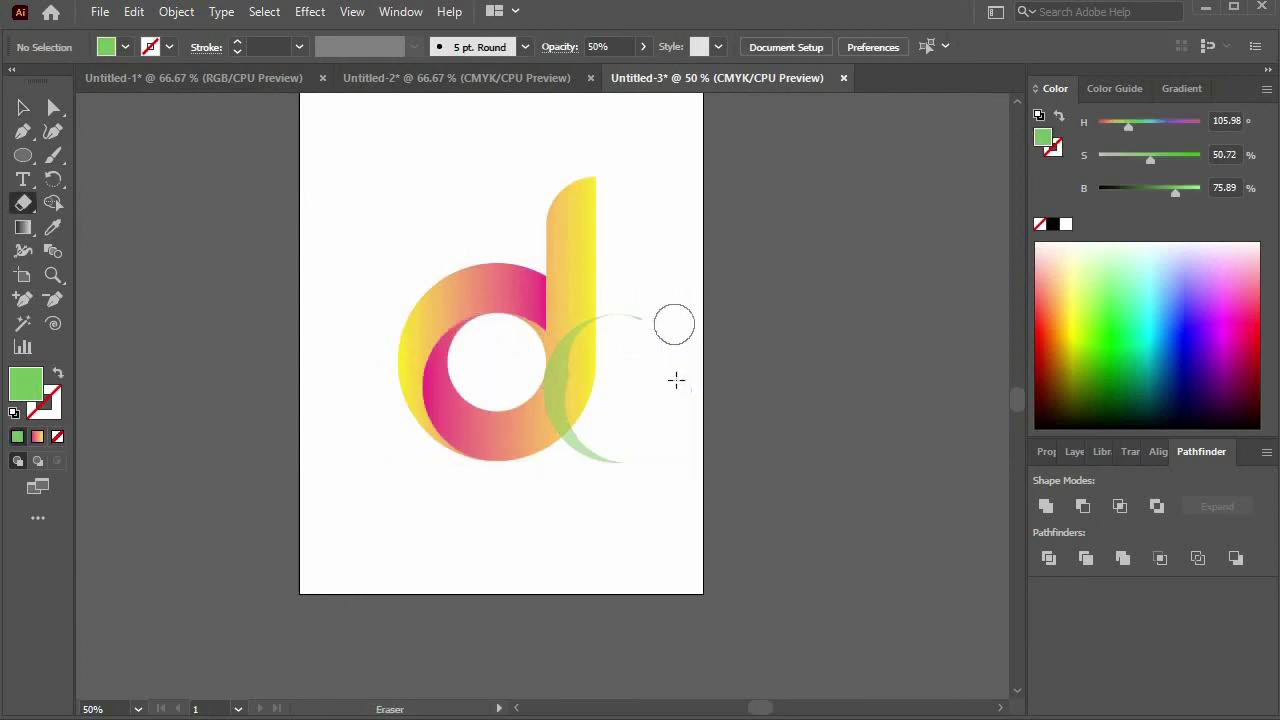
left_click_drag(674, 322, 630, 320)
left_click(22, 108)
mouse_move(560, 385)
left_mouse_down()
mouse_move(440, 385)
mouse_move(444, 407)
left_mouse_up()
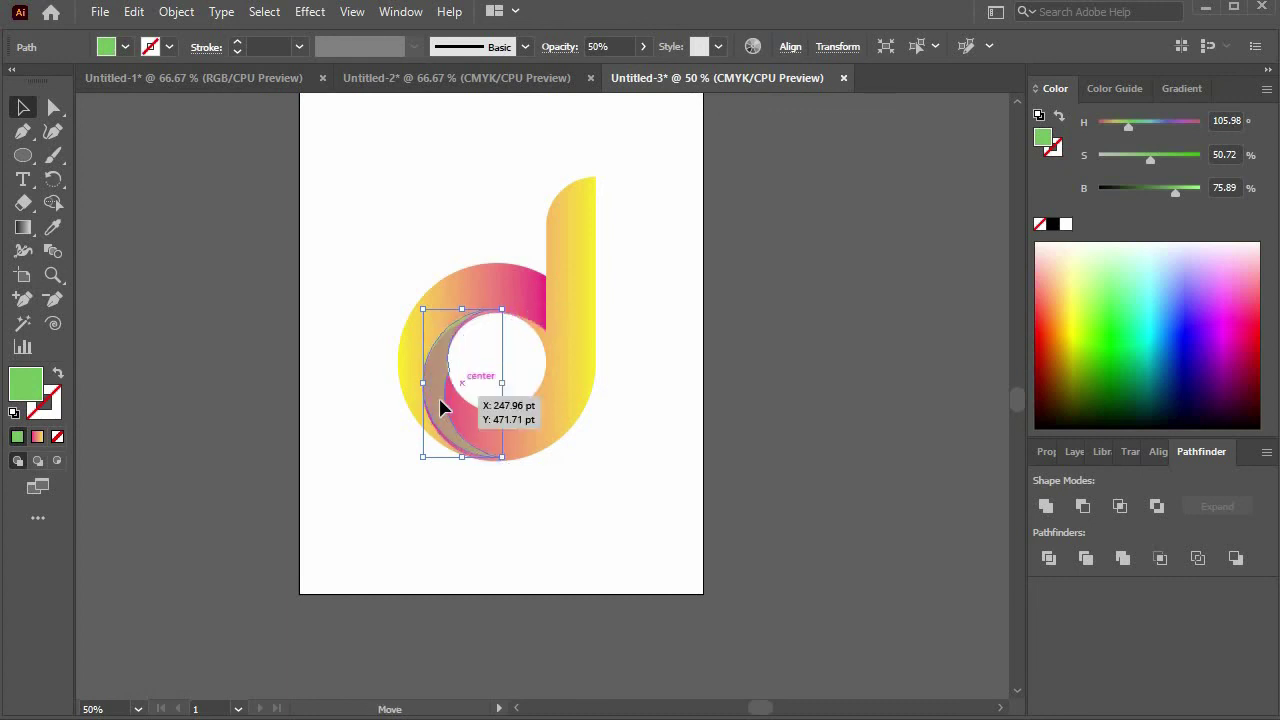
key("ctrl+z")
key("ctrl+z")
key("ctrl+z")
left_click_drag(557, 400, 437, 391)
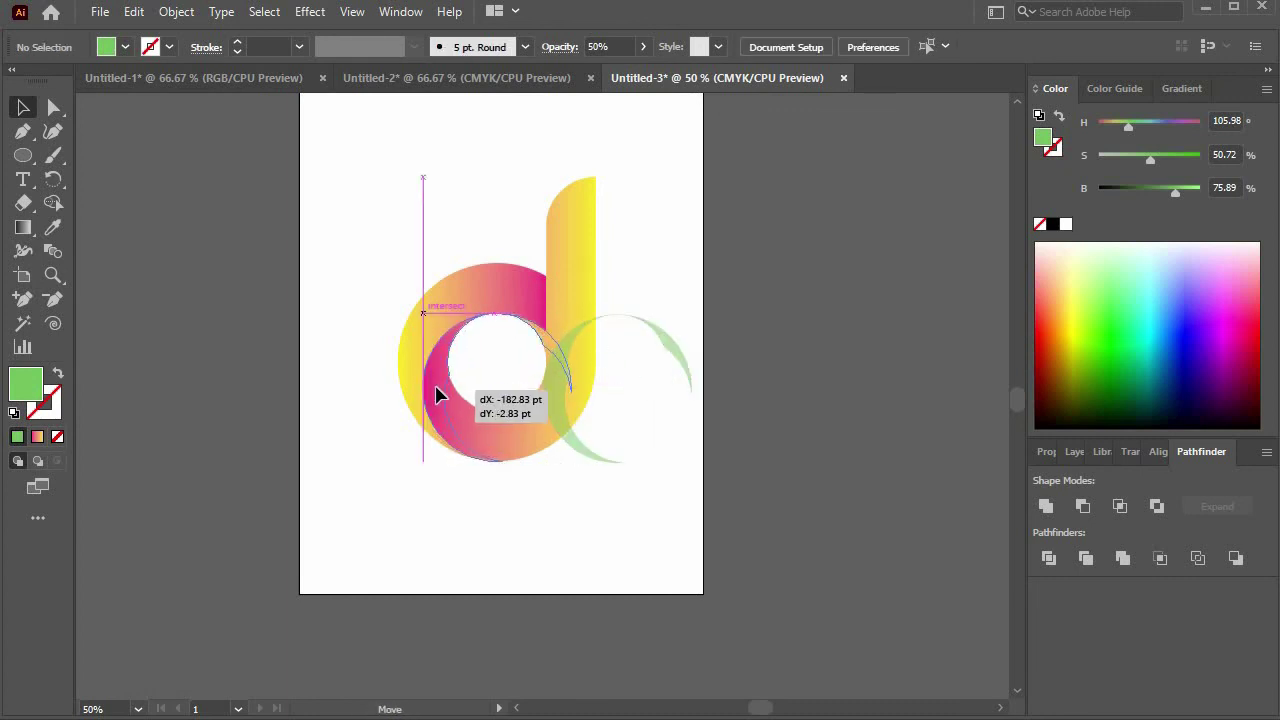
left_click(22, 203)
left_click_drag(565, 405, 528, 314)
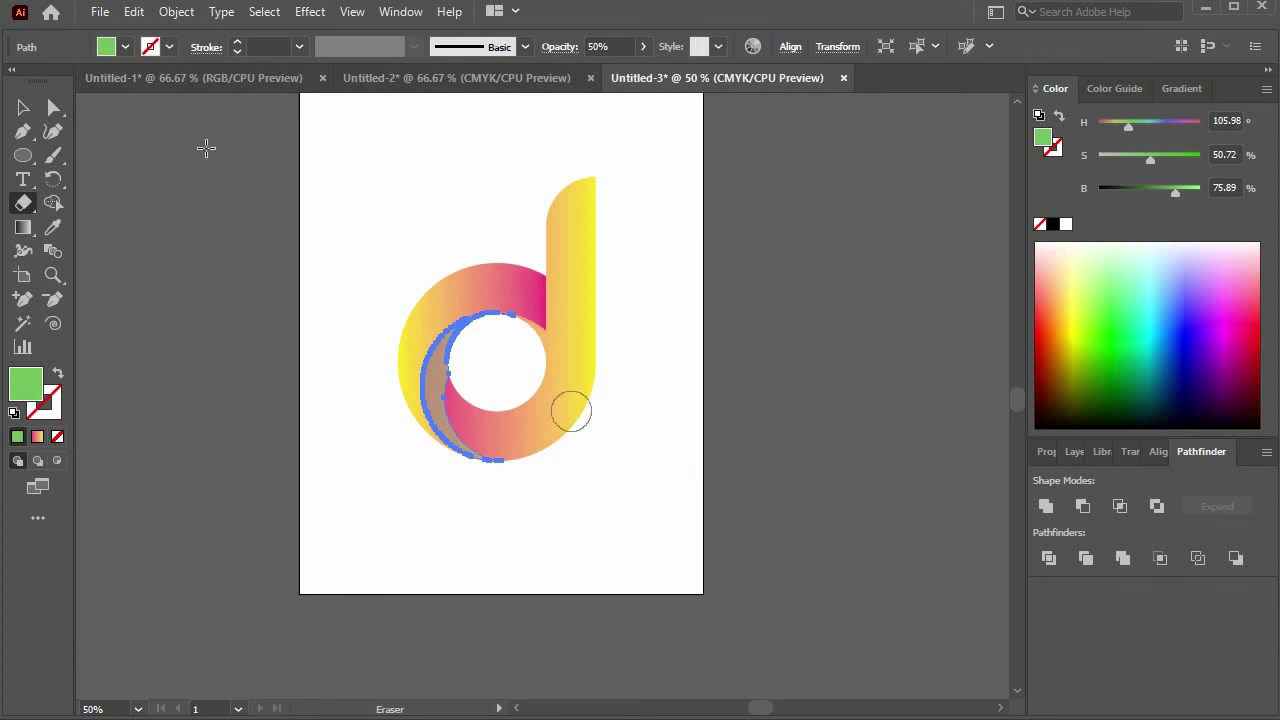
left_click(23, 107)
Fill the crescent dark maroon and set its opacity to 10%
left_click(436, 173)
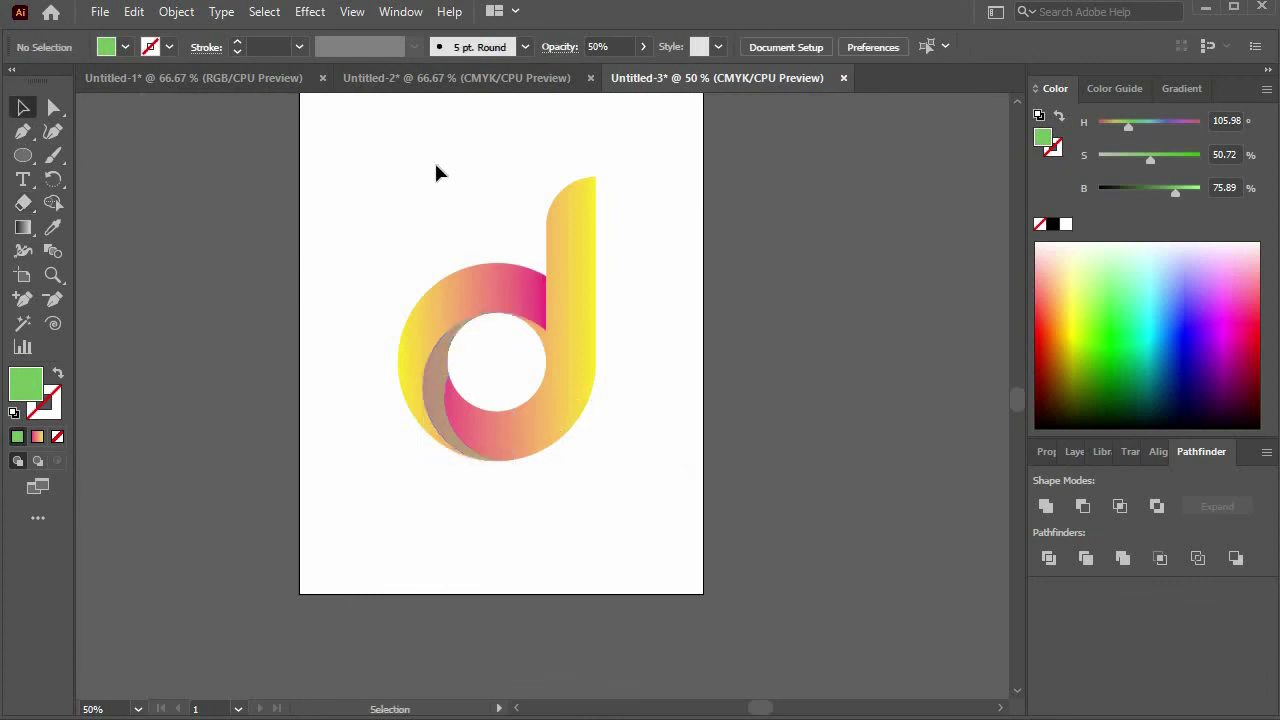
left_click(440, 385)
left_click(1256, 393)
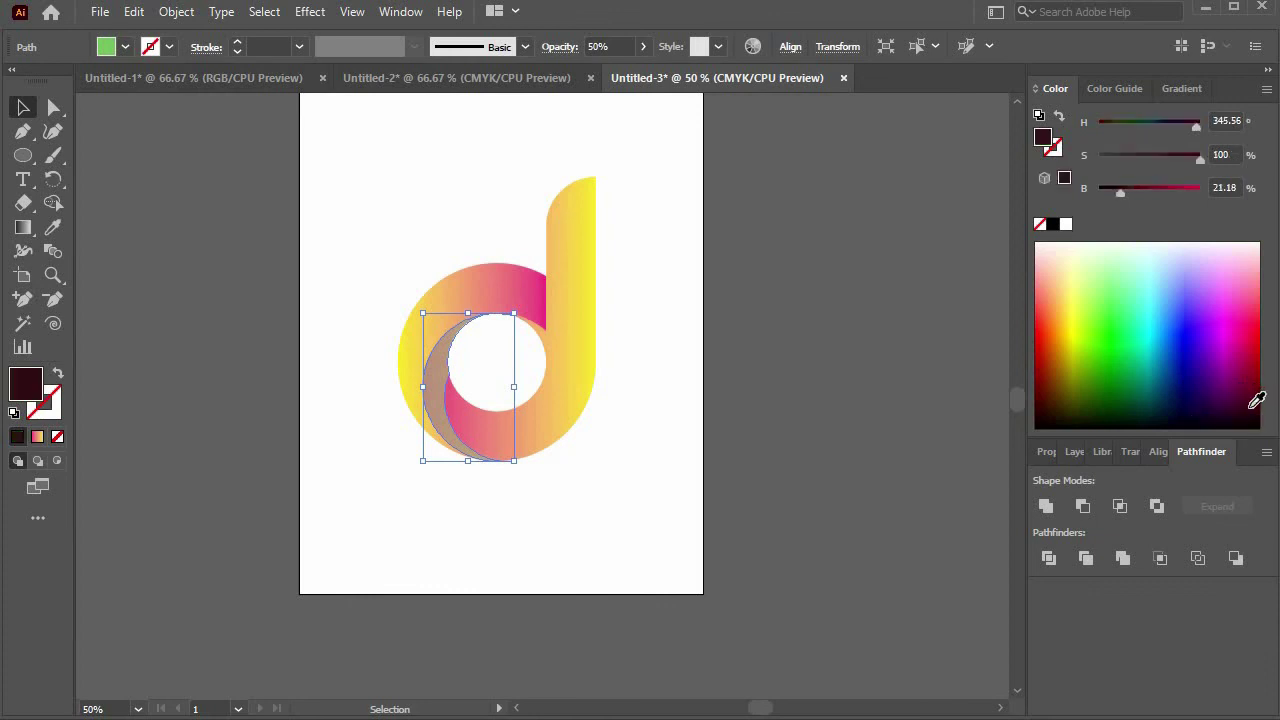
left_click(617, 46)
type("10")
key("Return")
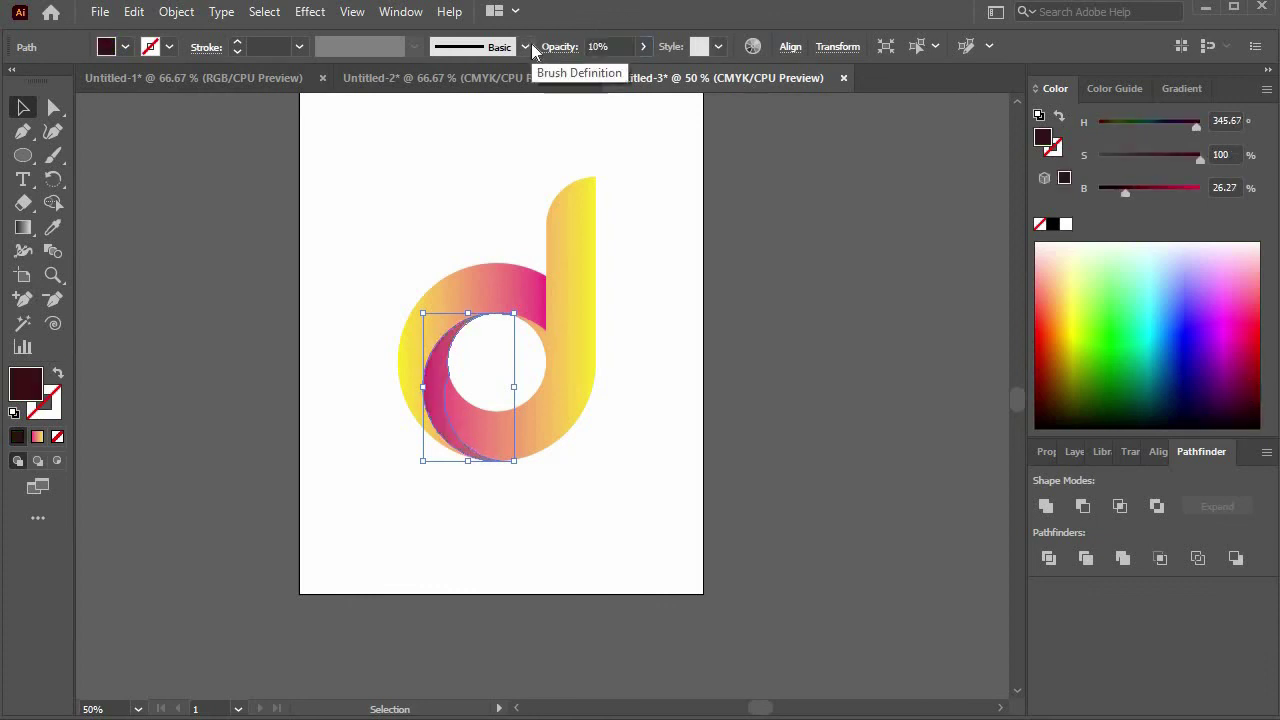
Fine-tune the crescent's fill to a near-black magenta with brightness 9
left_click(1244, 389)
left_click_drag(1258, 377, 1266, 385)
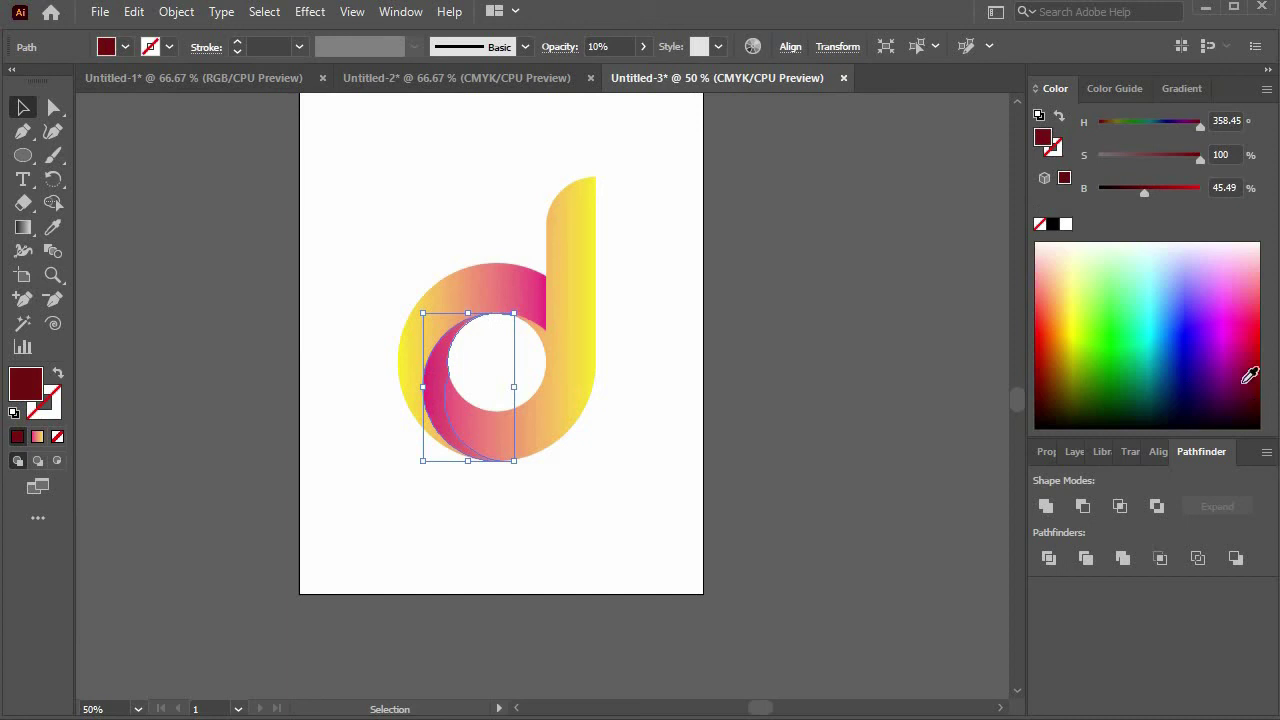
left_click_drag(1258, 397, 1266, 441)
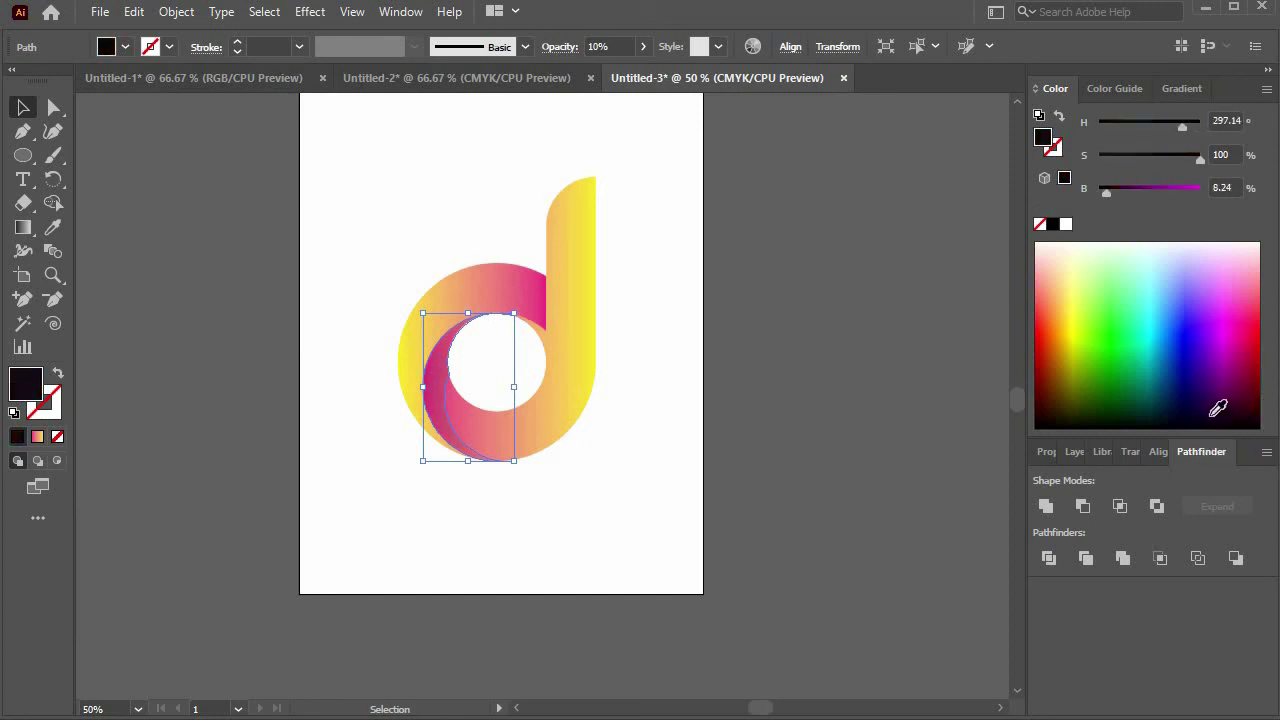
left_click(1237, 400)
mouse_move(1259, 384)
left_mouse_down()
mouse_move(1251, 374)
mouse_move(1251, 393)
left_mouse_up()
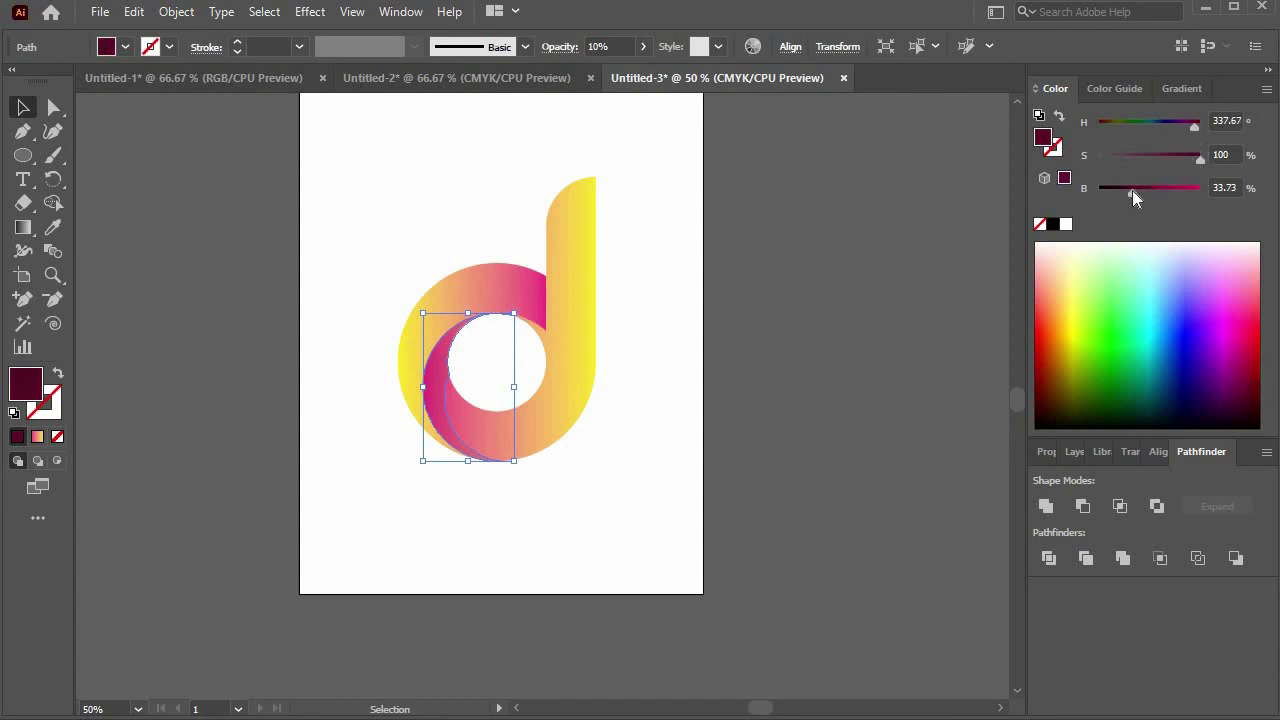
left_click_drag(1132, 190, 1107, 190)
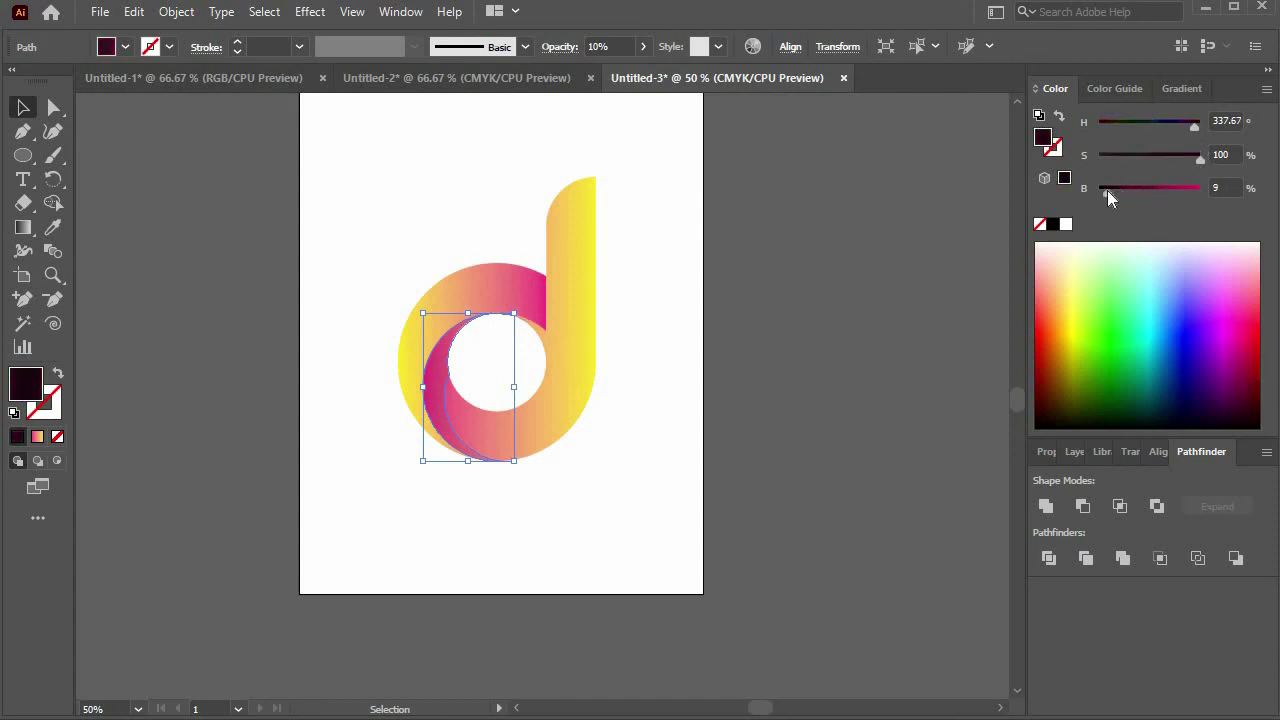
Deselect, then zoom and pan to preview the finished logo
left_click(500, 214)
key("ctrl+minus")
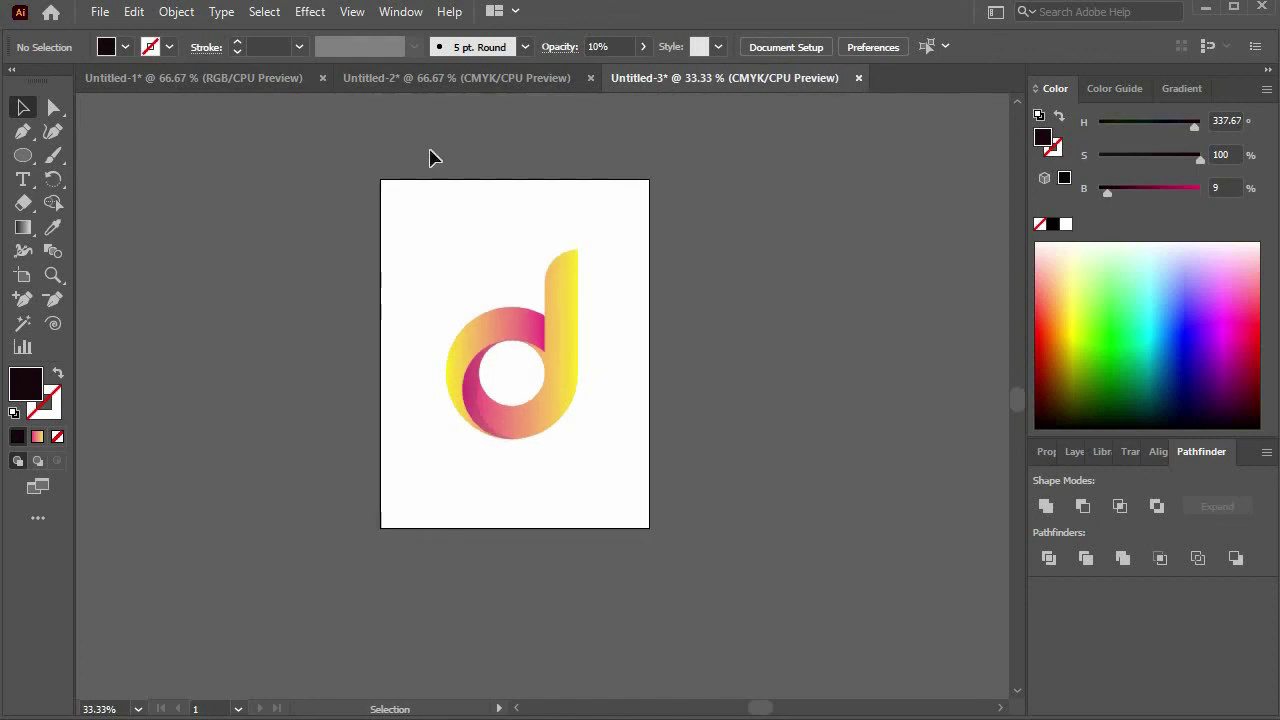
key("ctrl+plus")
key("ctrl+plus")
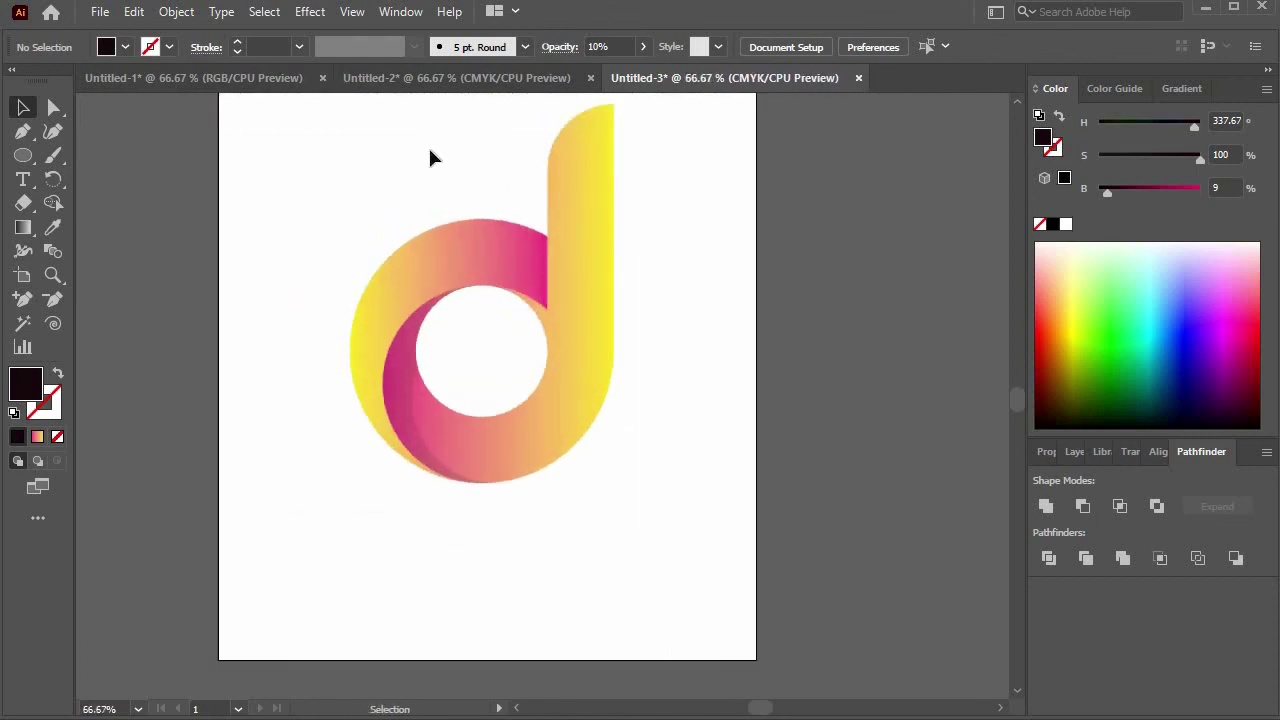
left_click_drag(637, 357, 646, 416)
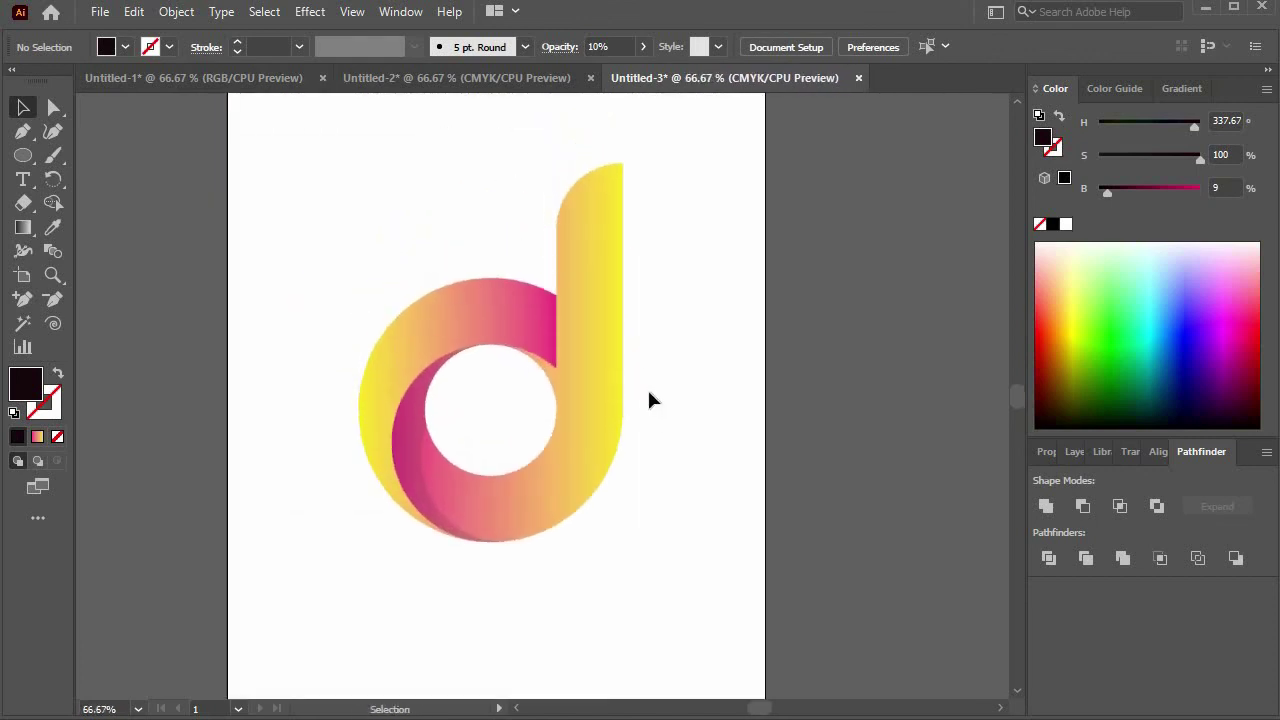